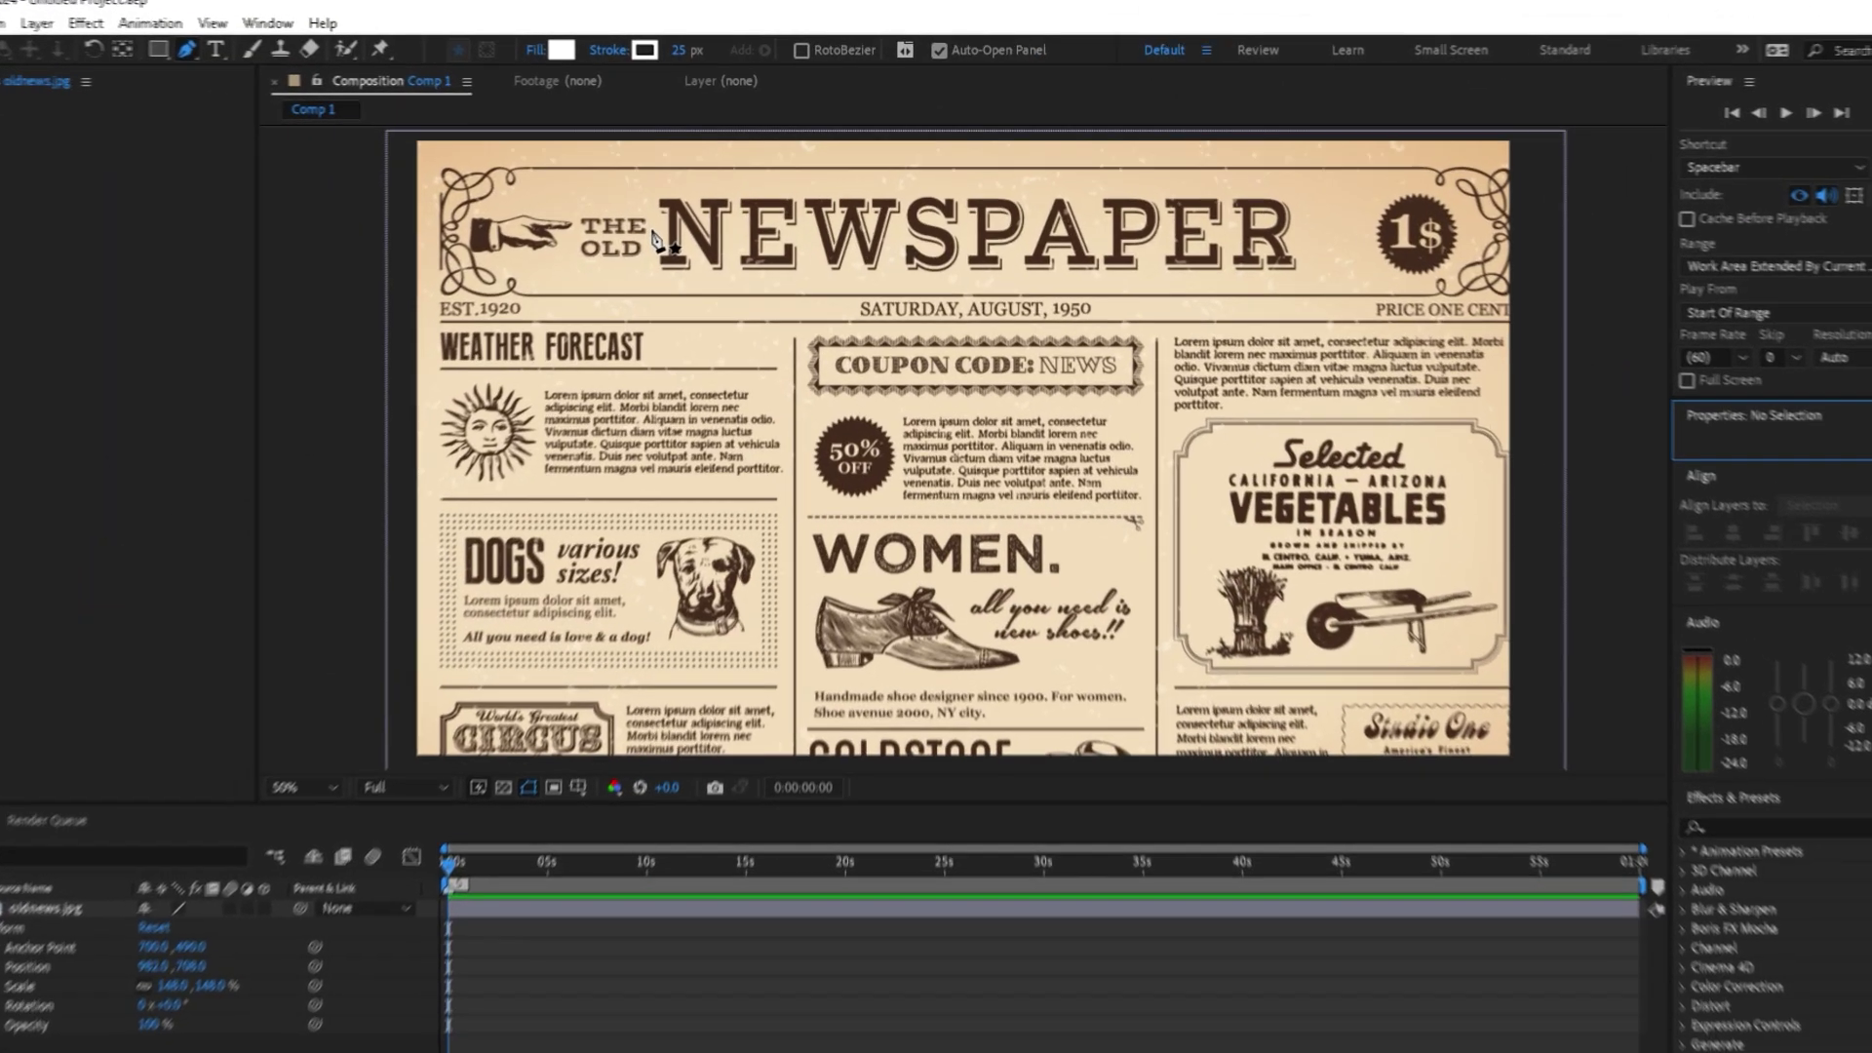
- Draw a straight Pen path across the full width of the NEWSPAPER headline and set its fill to None
left_click(692, 207)
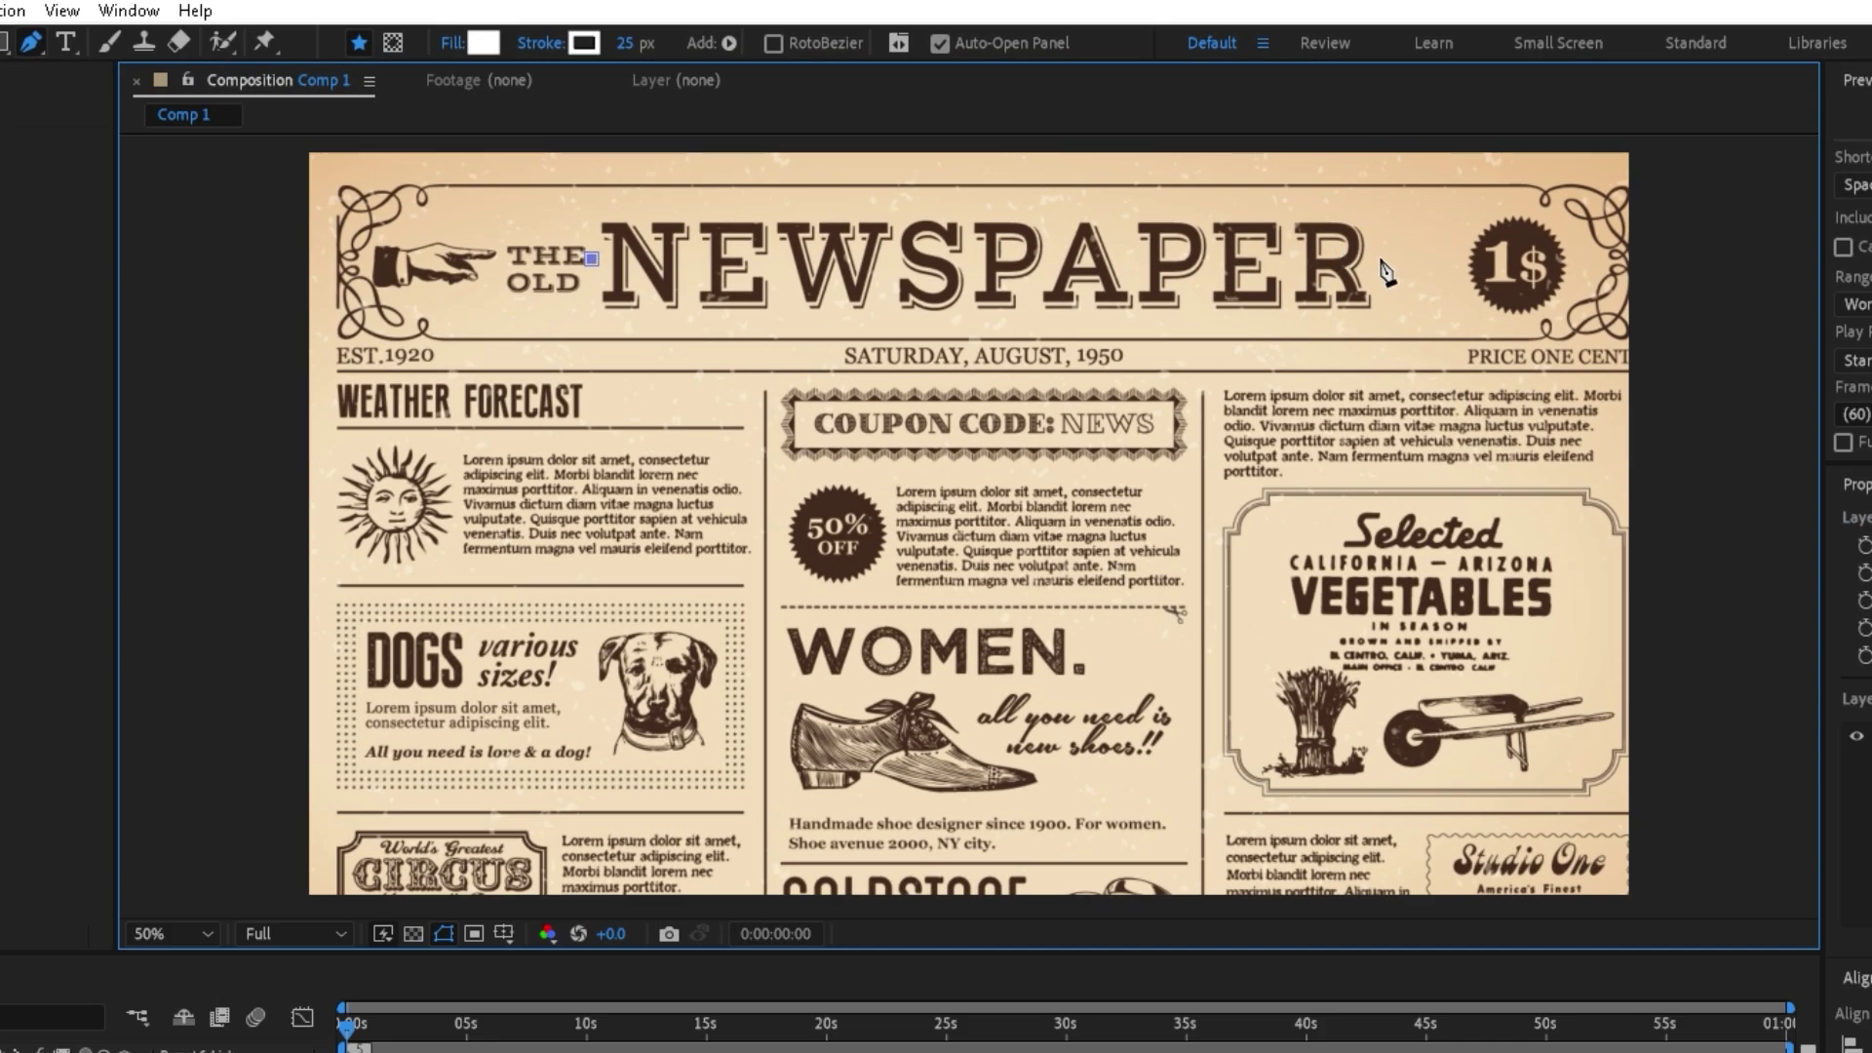
left_click(1384, 255)
left_click(484, 42)
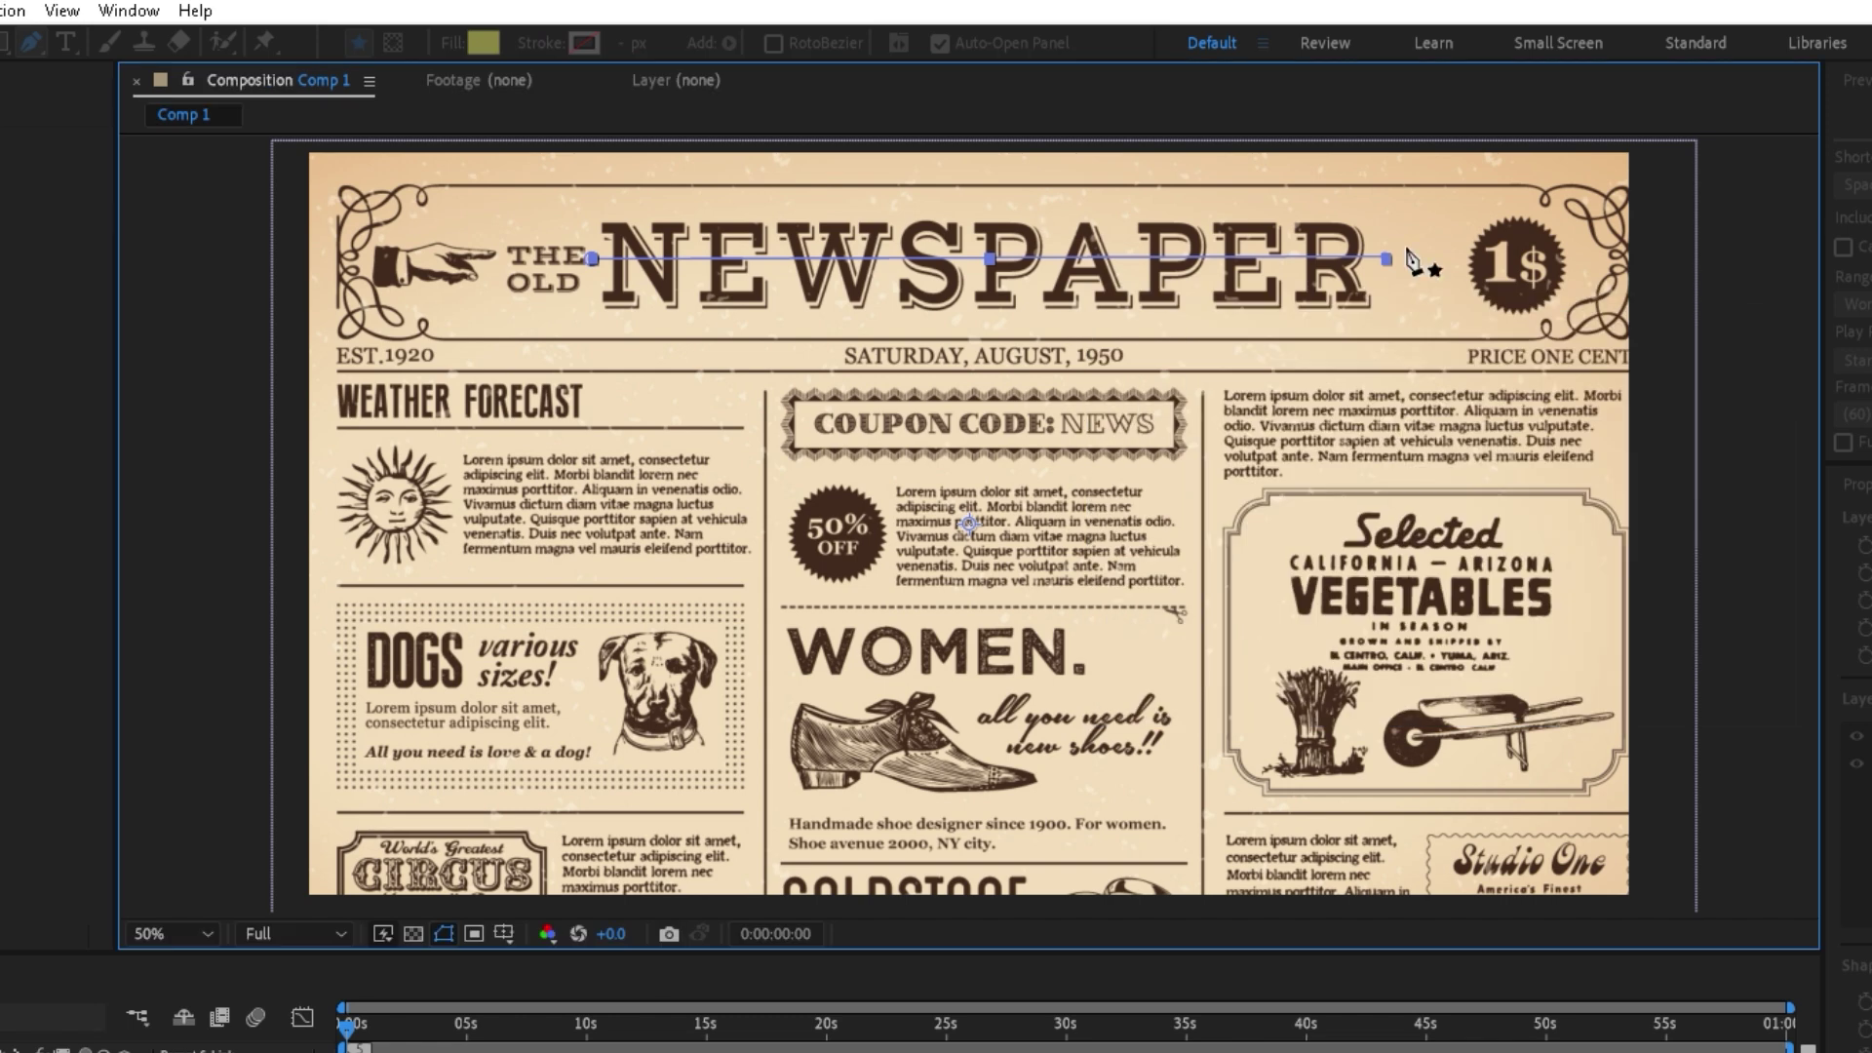
left_click(452, 43)
left_click(770, 451)
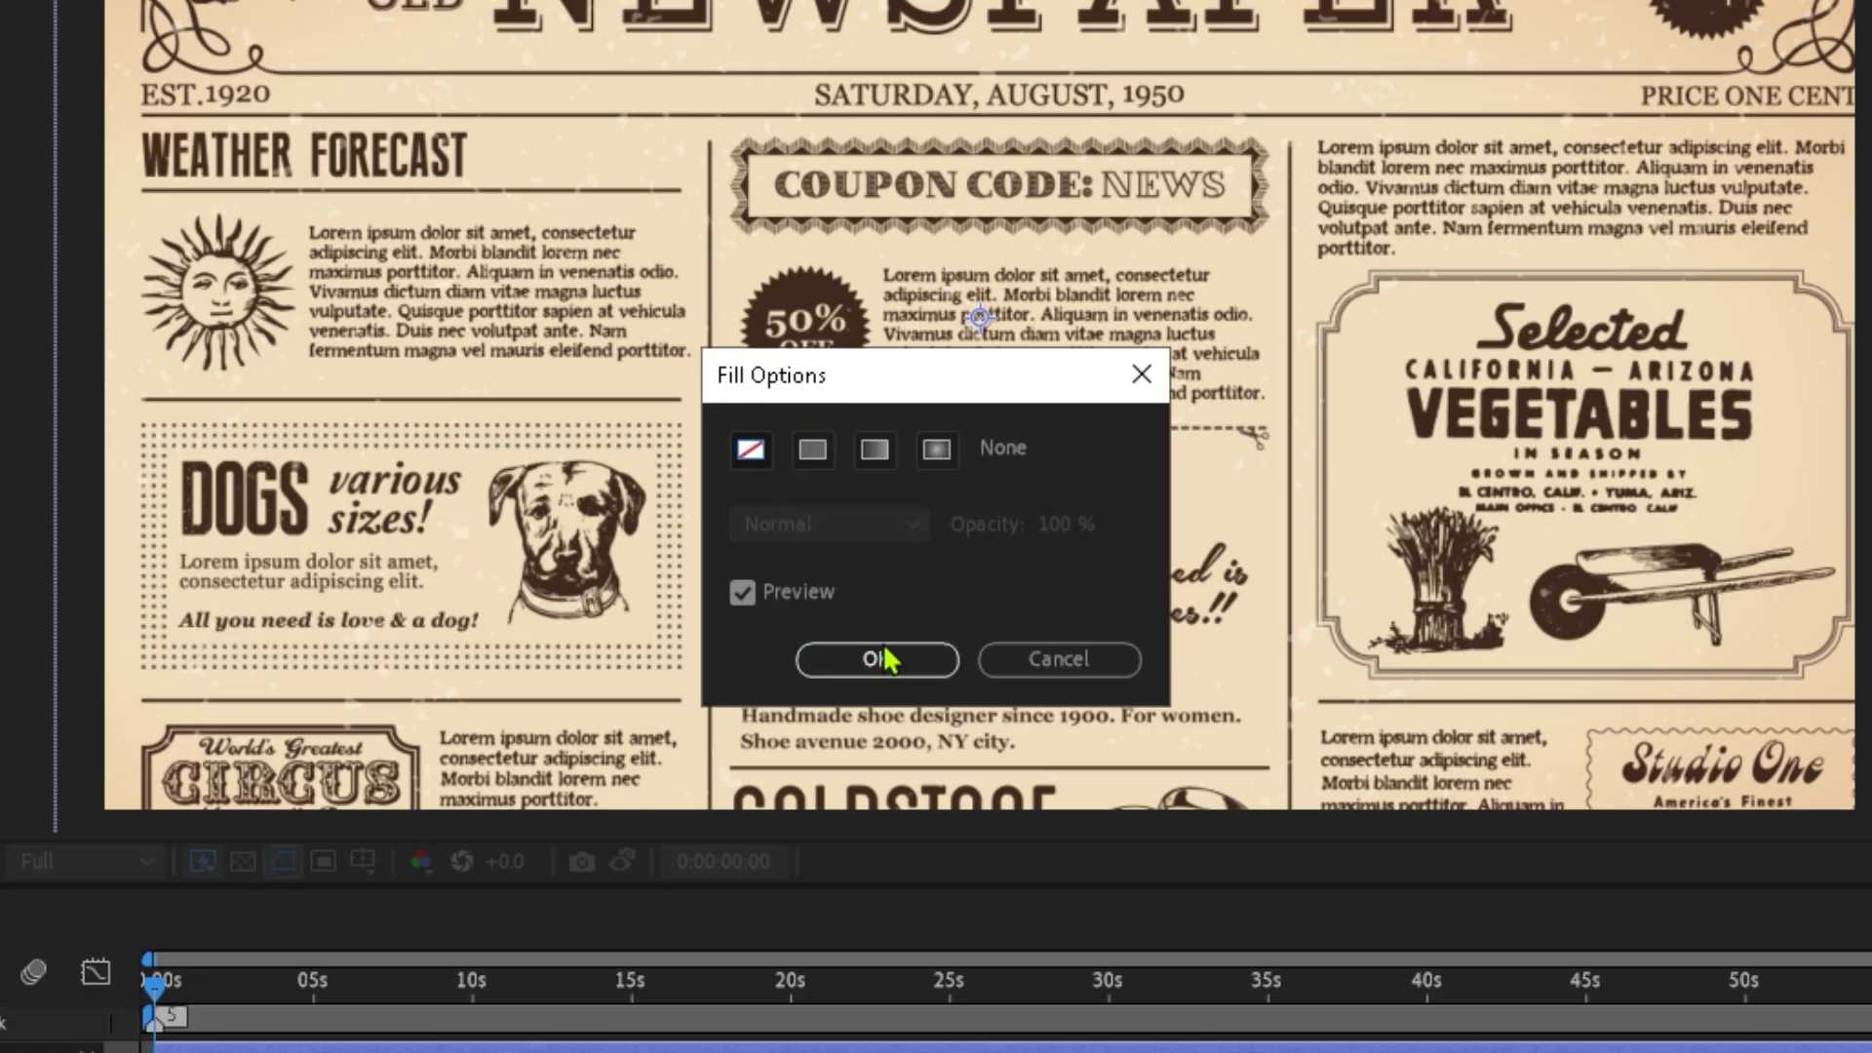
left_click(809, 658)
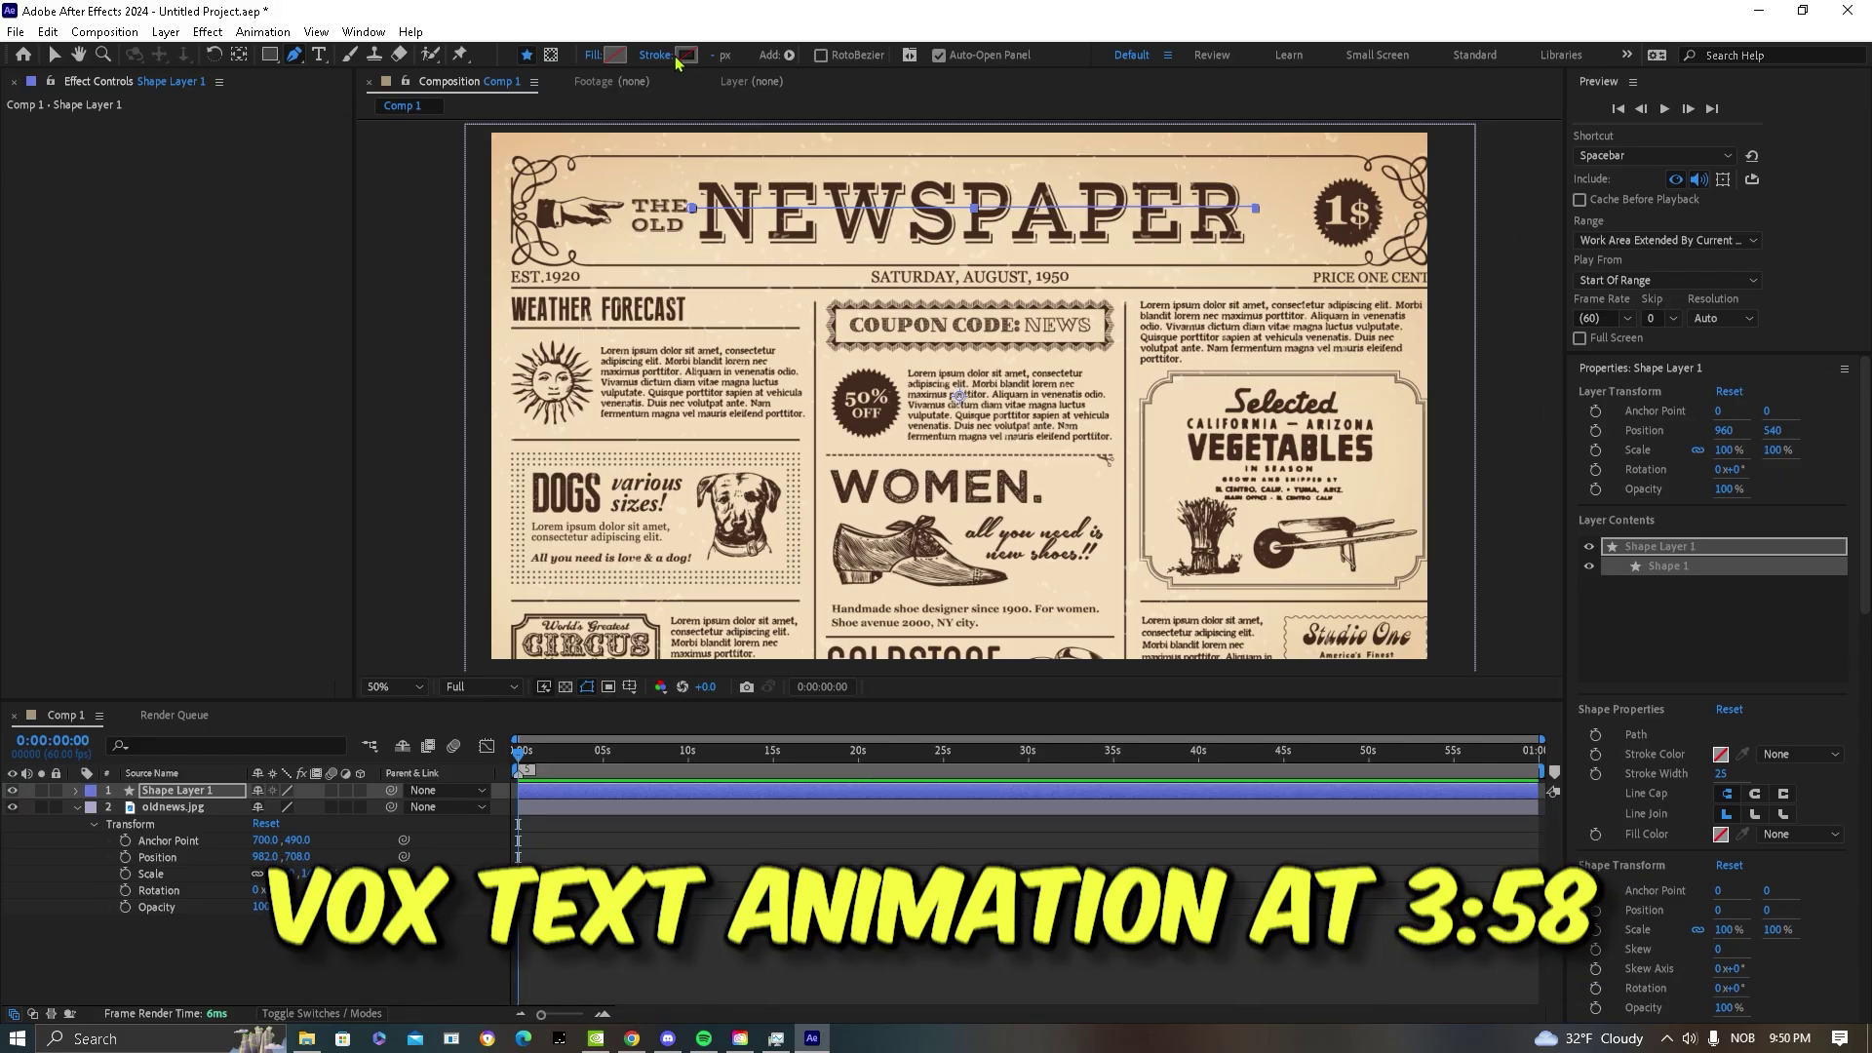
- Set the path's stroke colour to a soft golden yellow, about hex E6CB6C
left_click(685, 54)
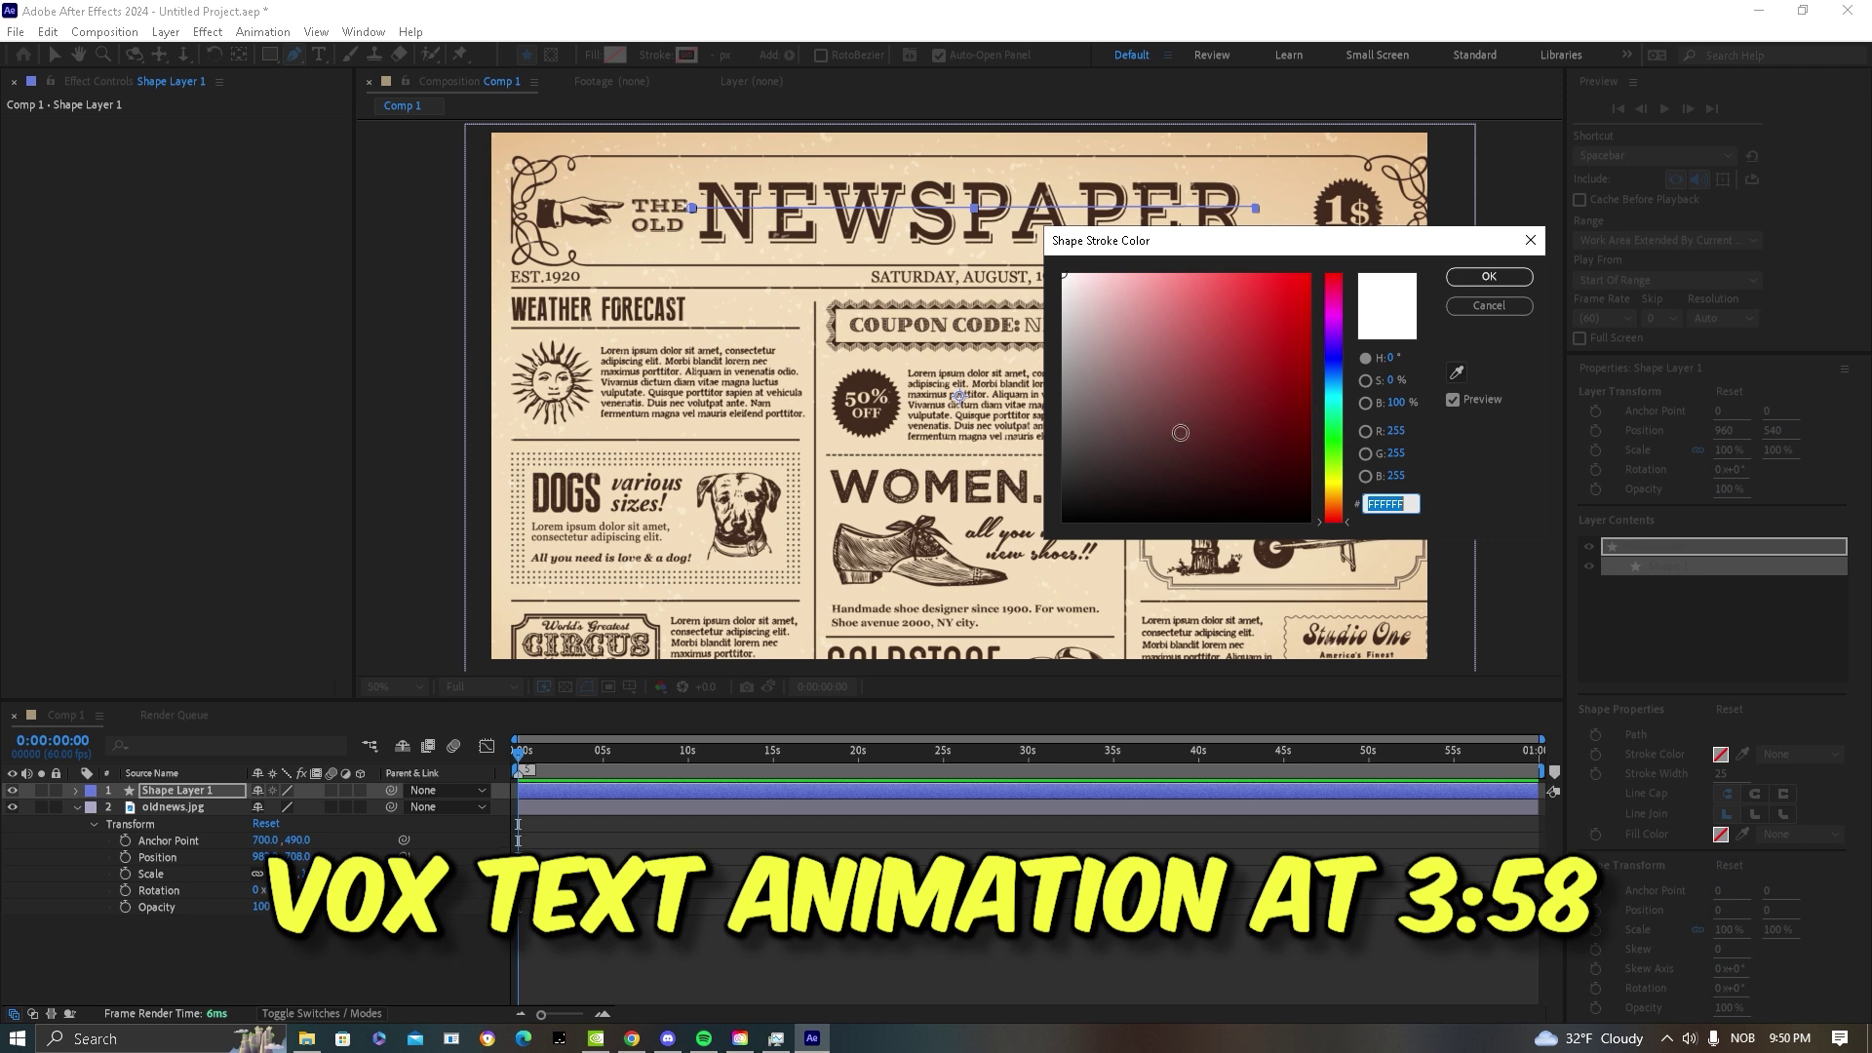
left_click(1334, 477)
left_click_drag(1220, 290, 1225, 318)
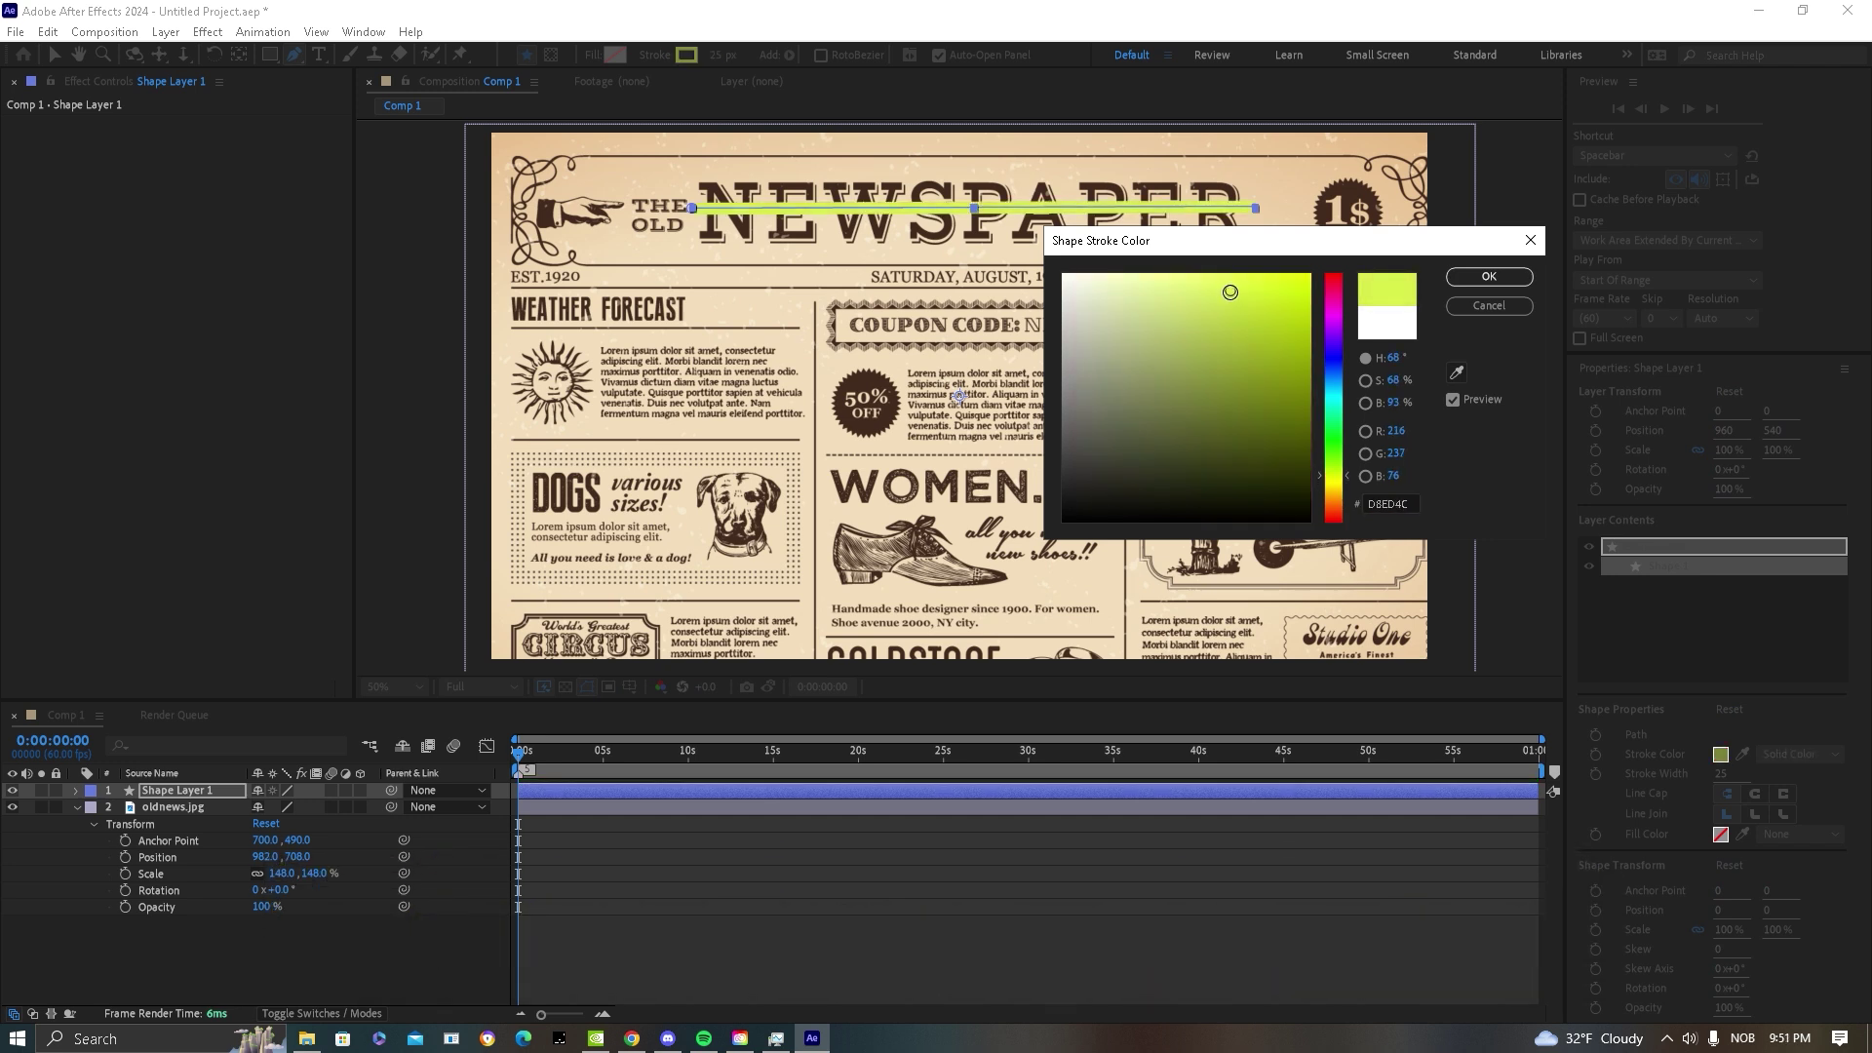
left_click(1338, 497)
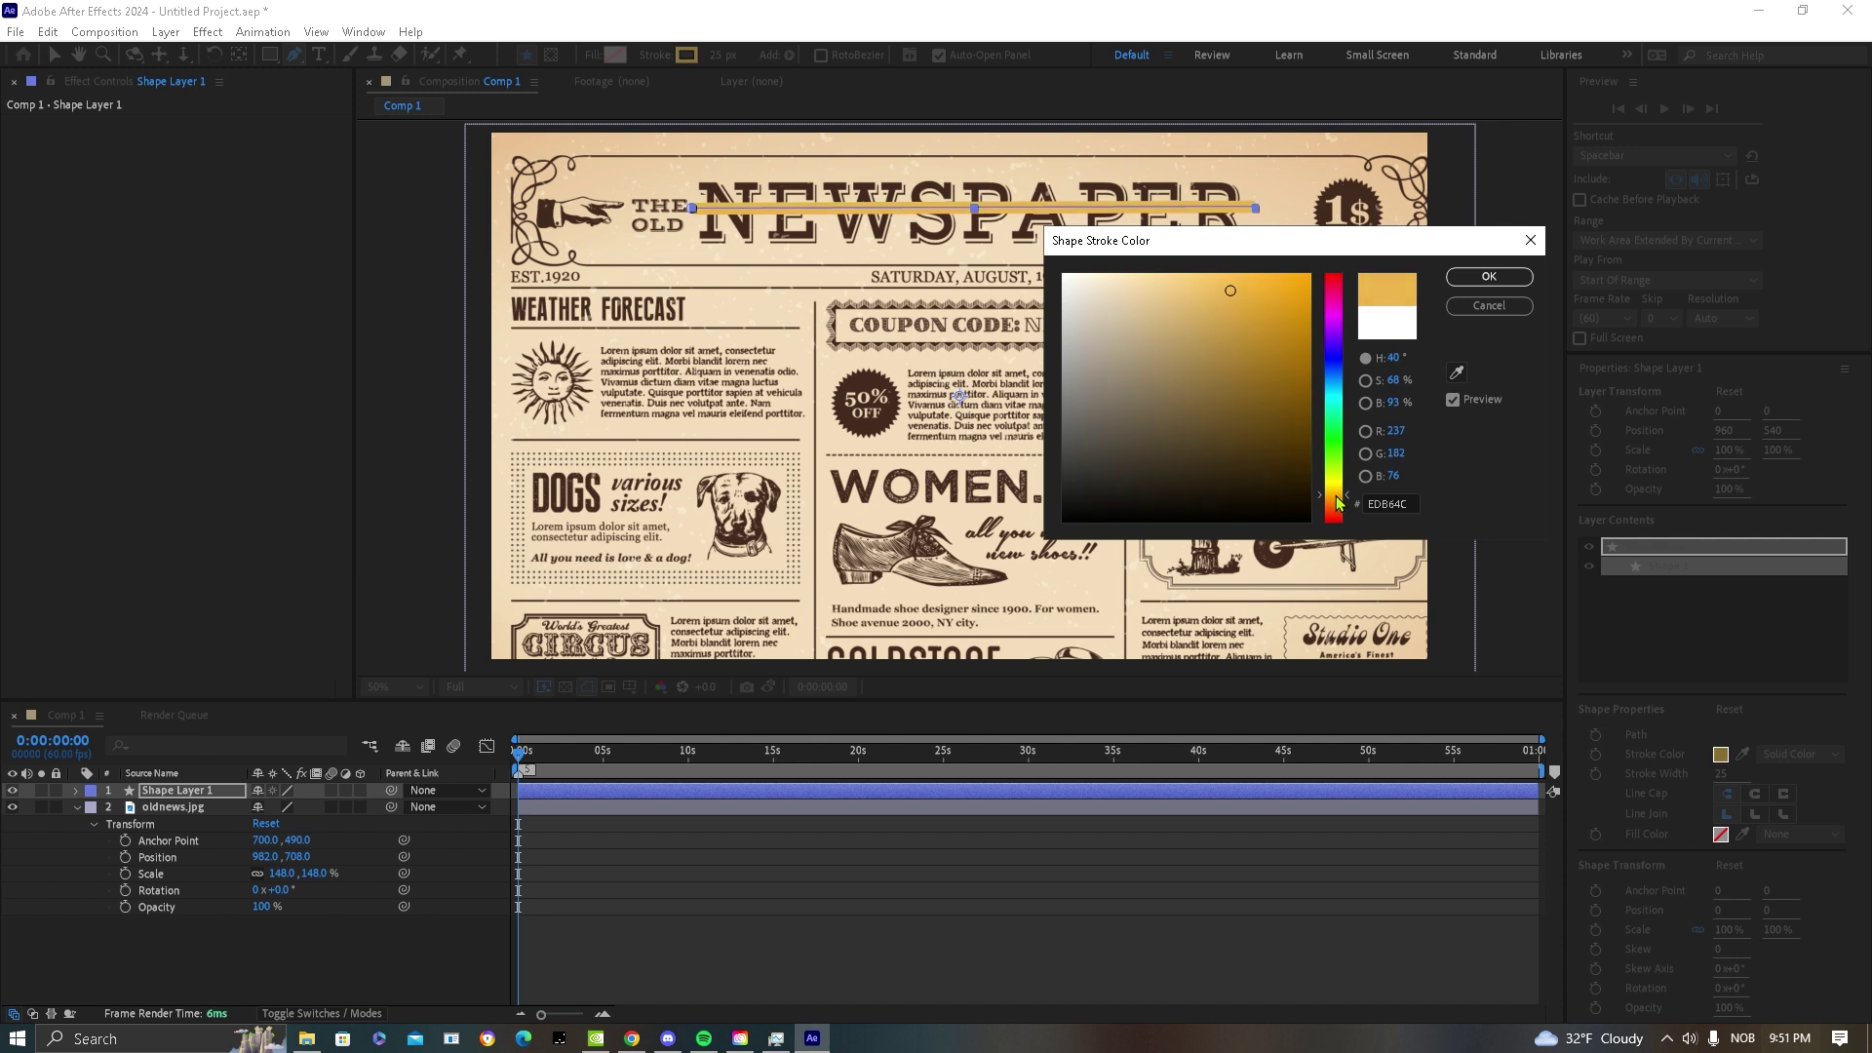
left_click(1231, 315)
mouse_move(1287, 309)
left_mouse_down()
mouse_move(1283, 384)
mouse_move(1204, 285)
mouse_move(1208, 313)
left_mouse_up()
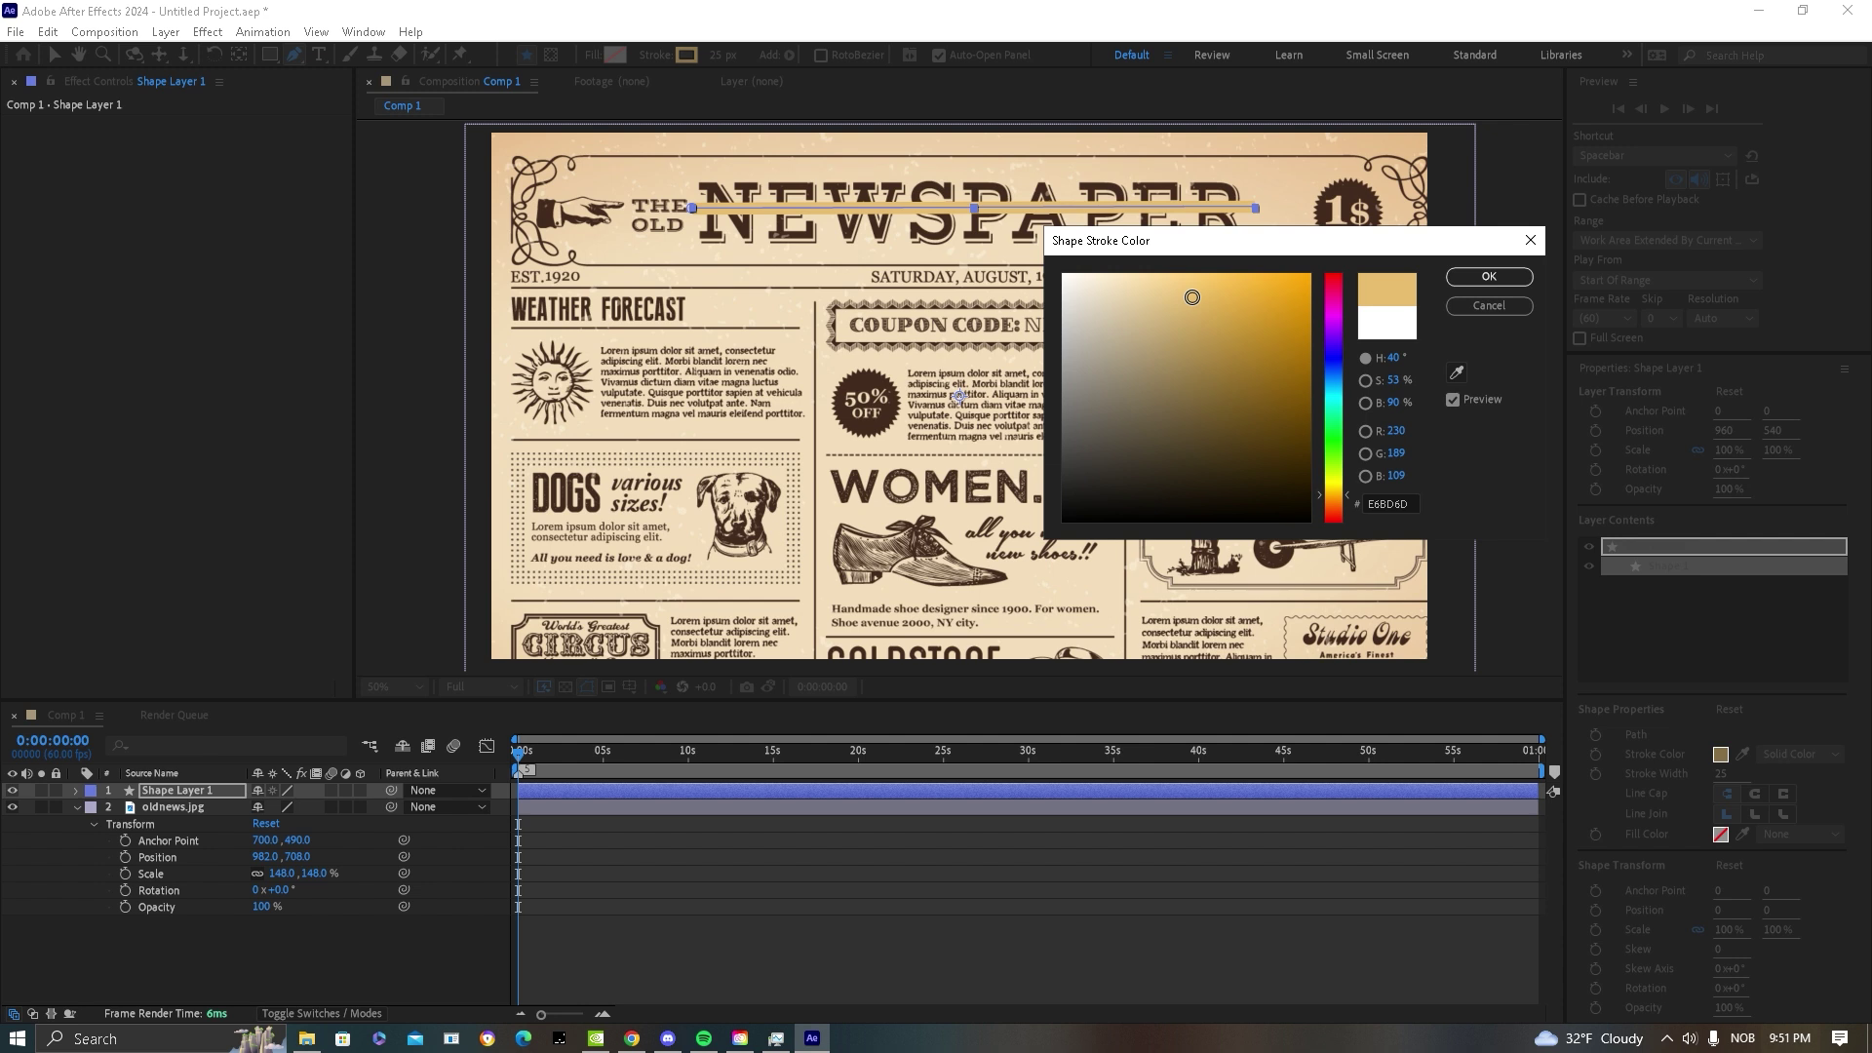
left_click_drag(1331, 507, 1335, 497)
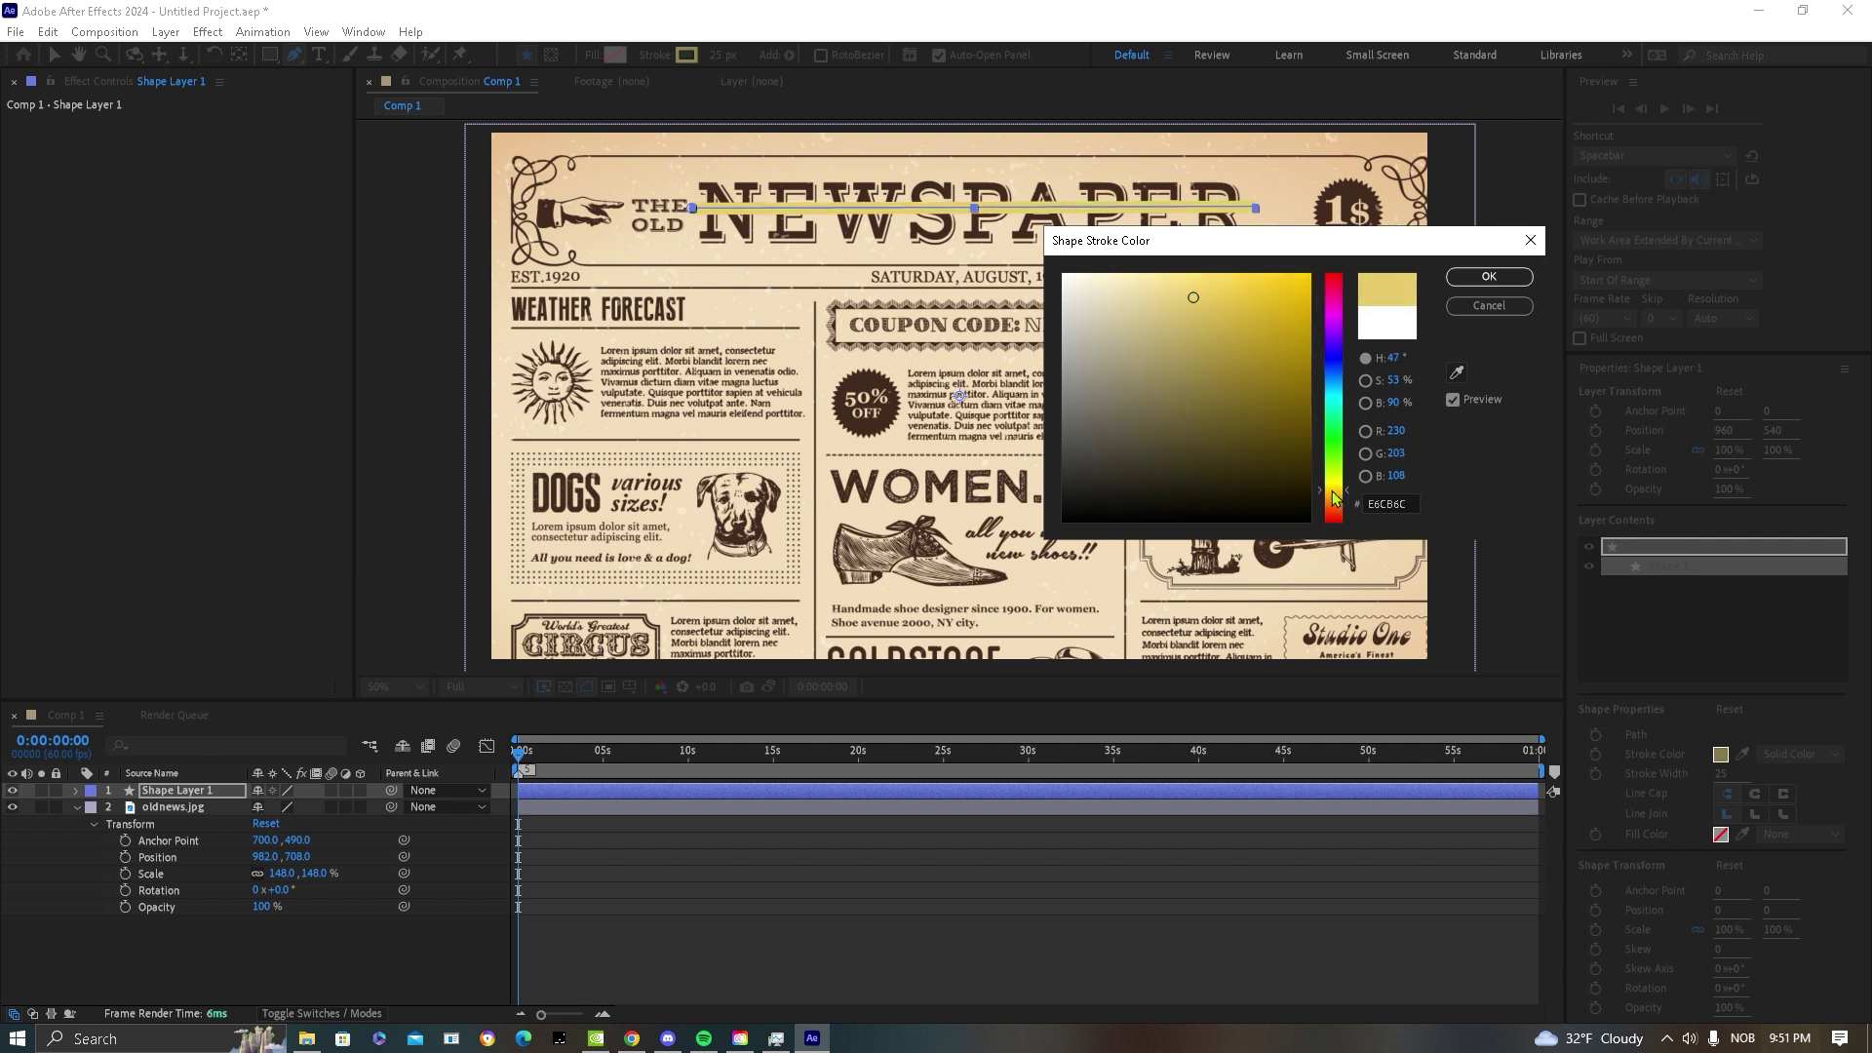
left_click(1486, 282)
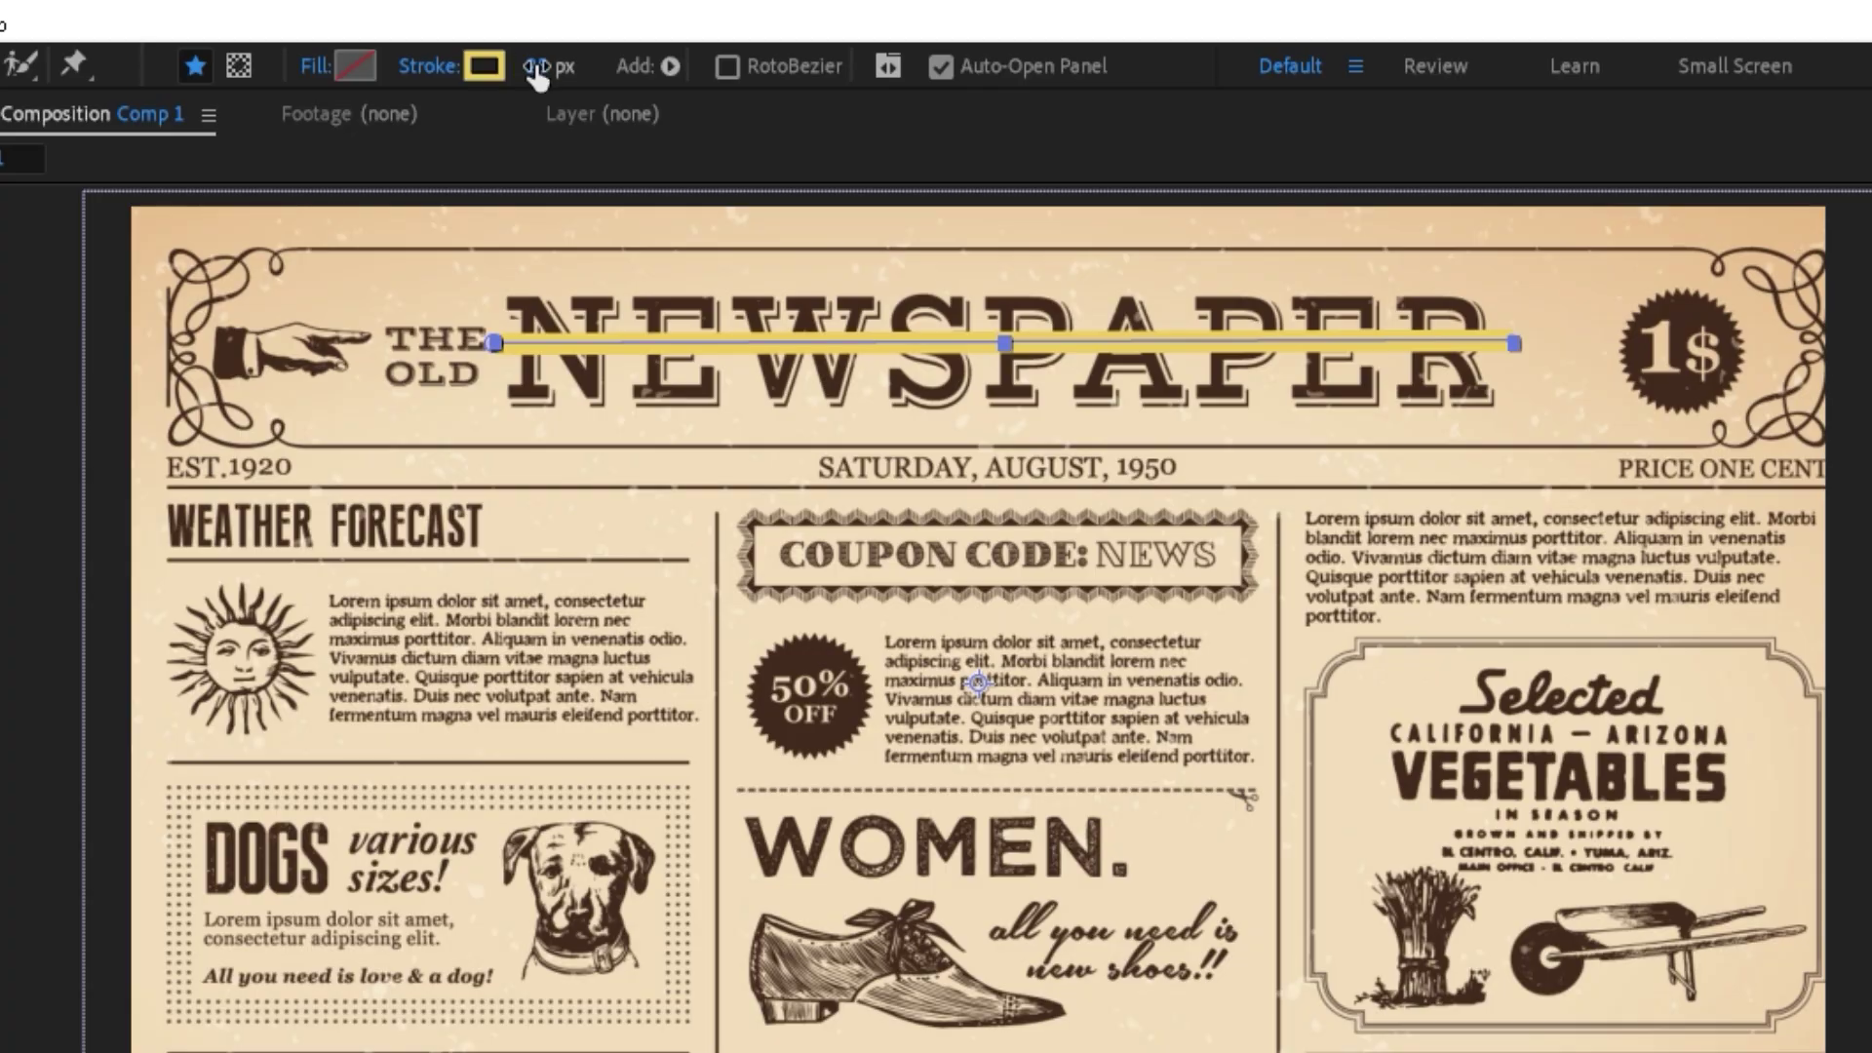
- Widen the yellow stroke to 139 px and shift Shape Layer 1 down over the NEWSPAPER headline
left_click_drag(714, 56, 761, 56)
left_click_drag(638, 71, 698, 70)
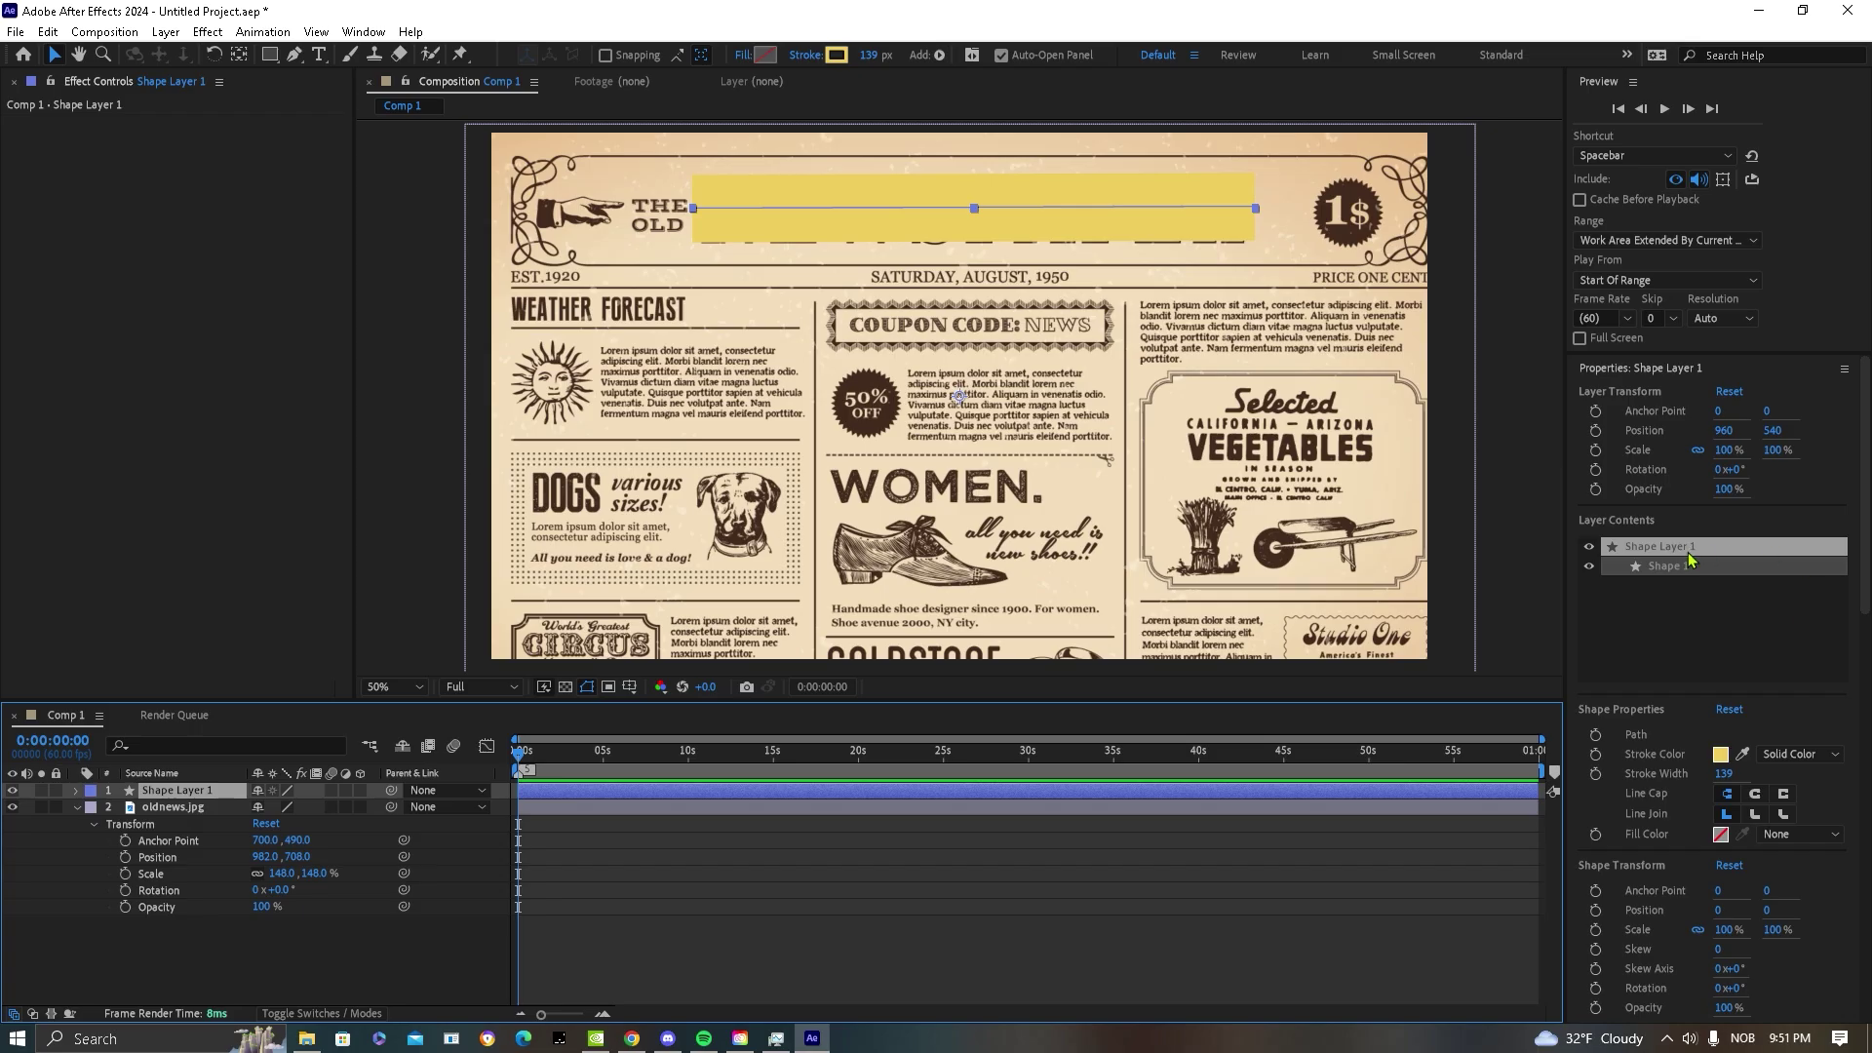
left_click(1675, 567)
left_click_drag(1772, 434, 1748, 465)
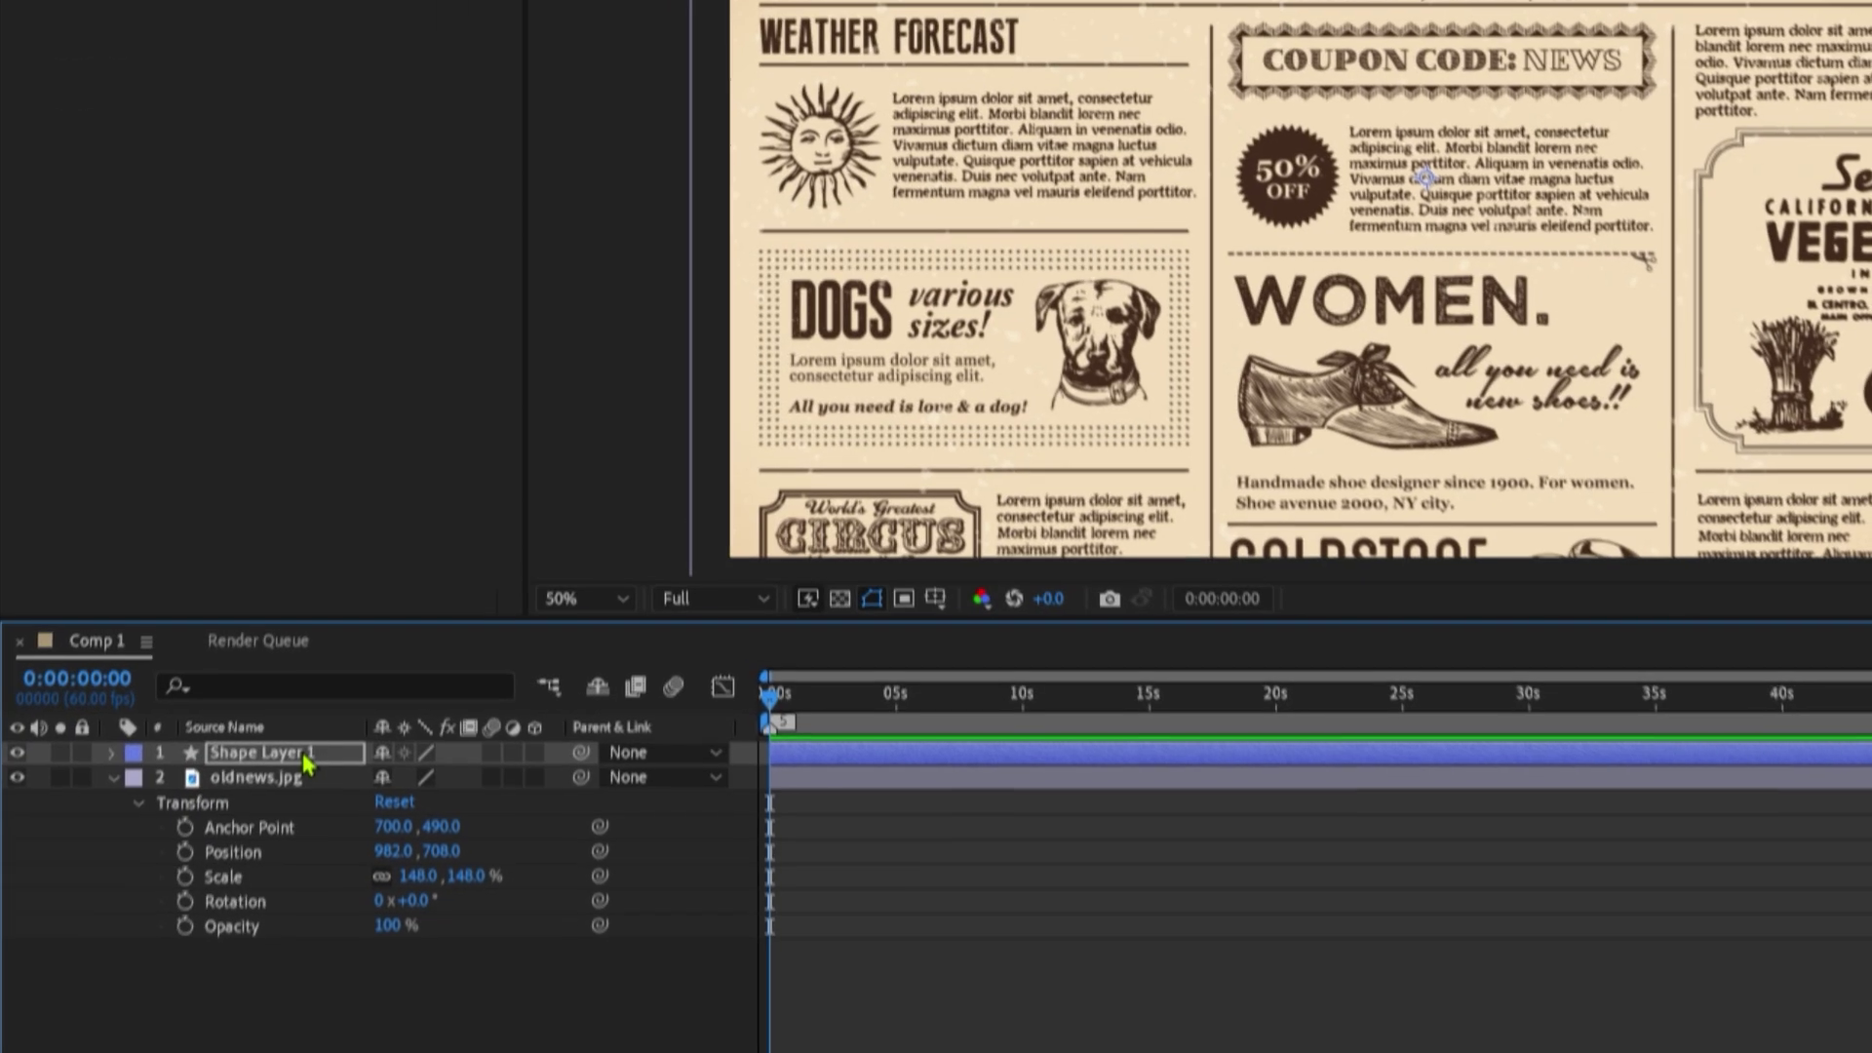
- Give Shape Layer 1 a darkening blending mode that lets the headline show through, and set its Y position to 547
right_click(205, 790)
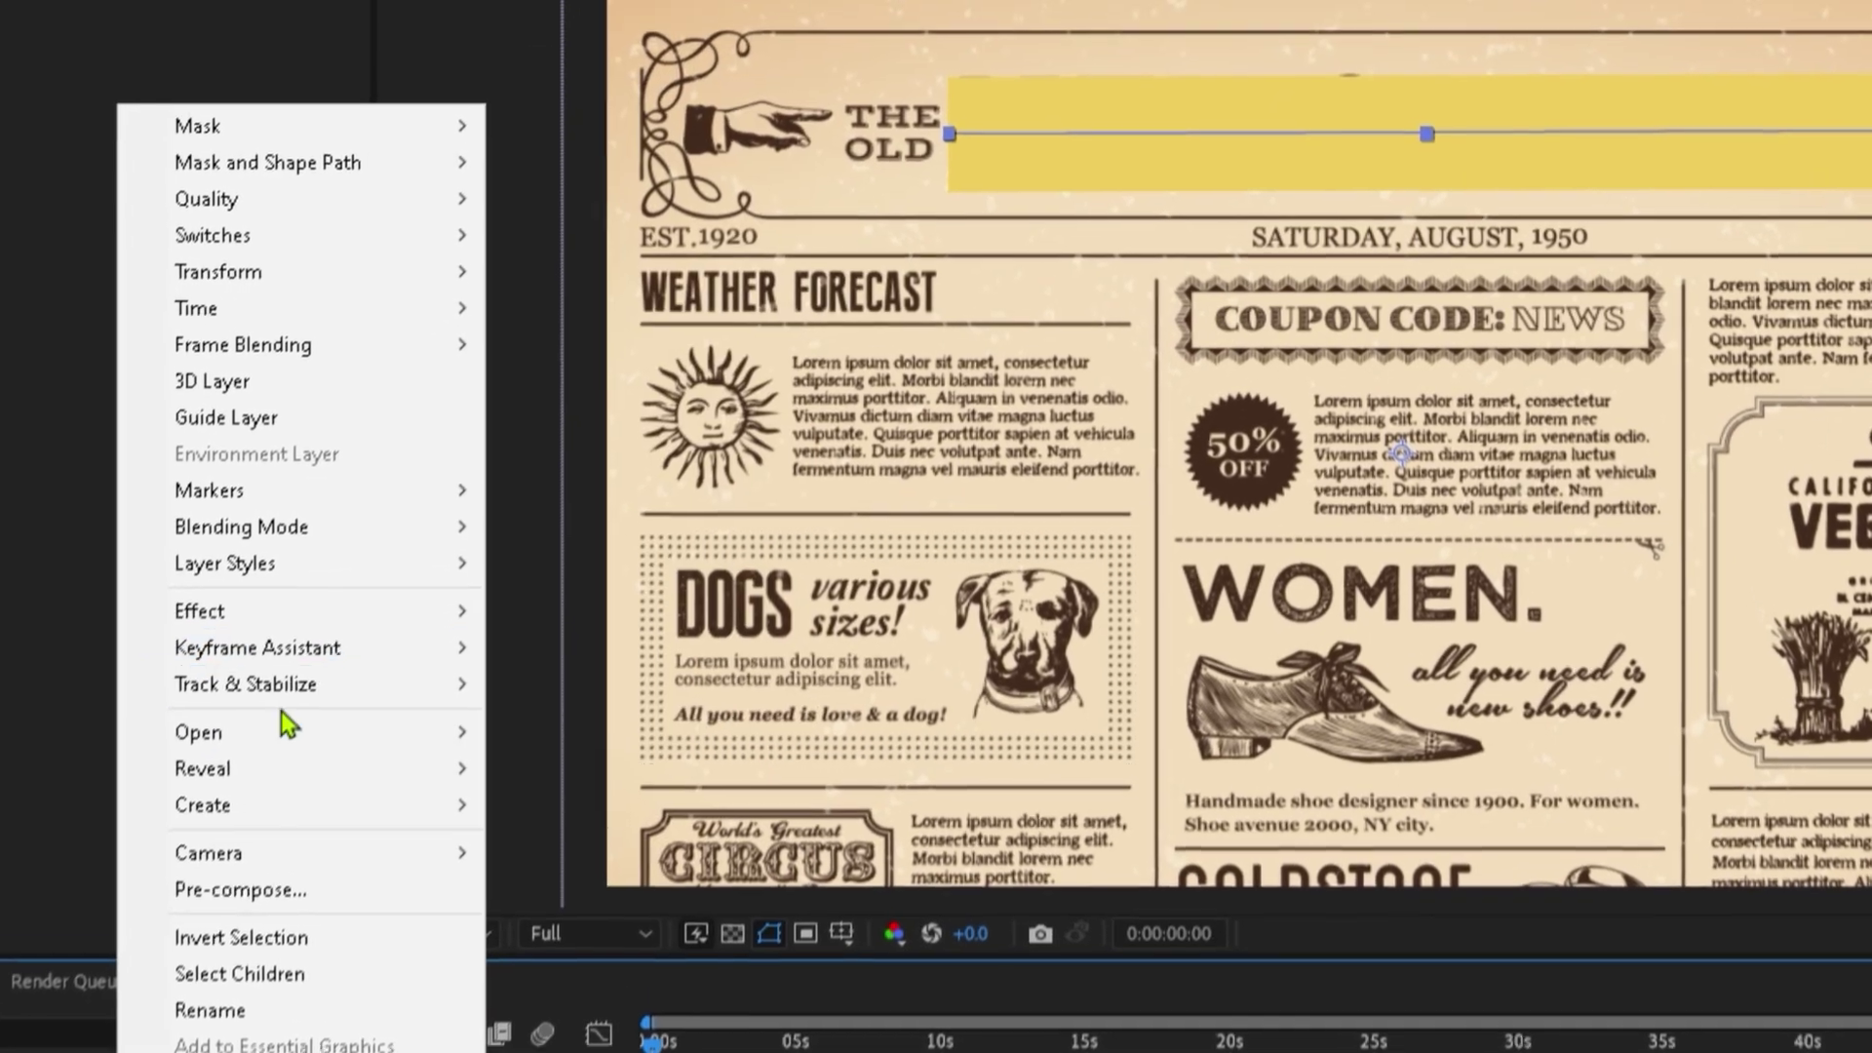
mouse_move(497, 411)
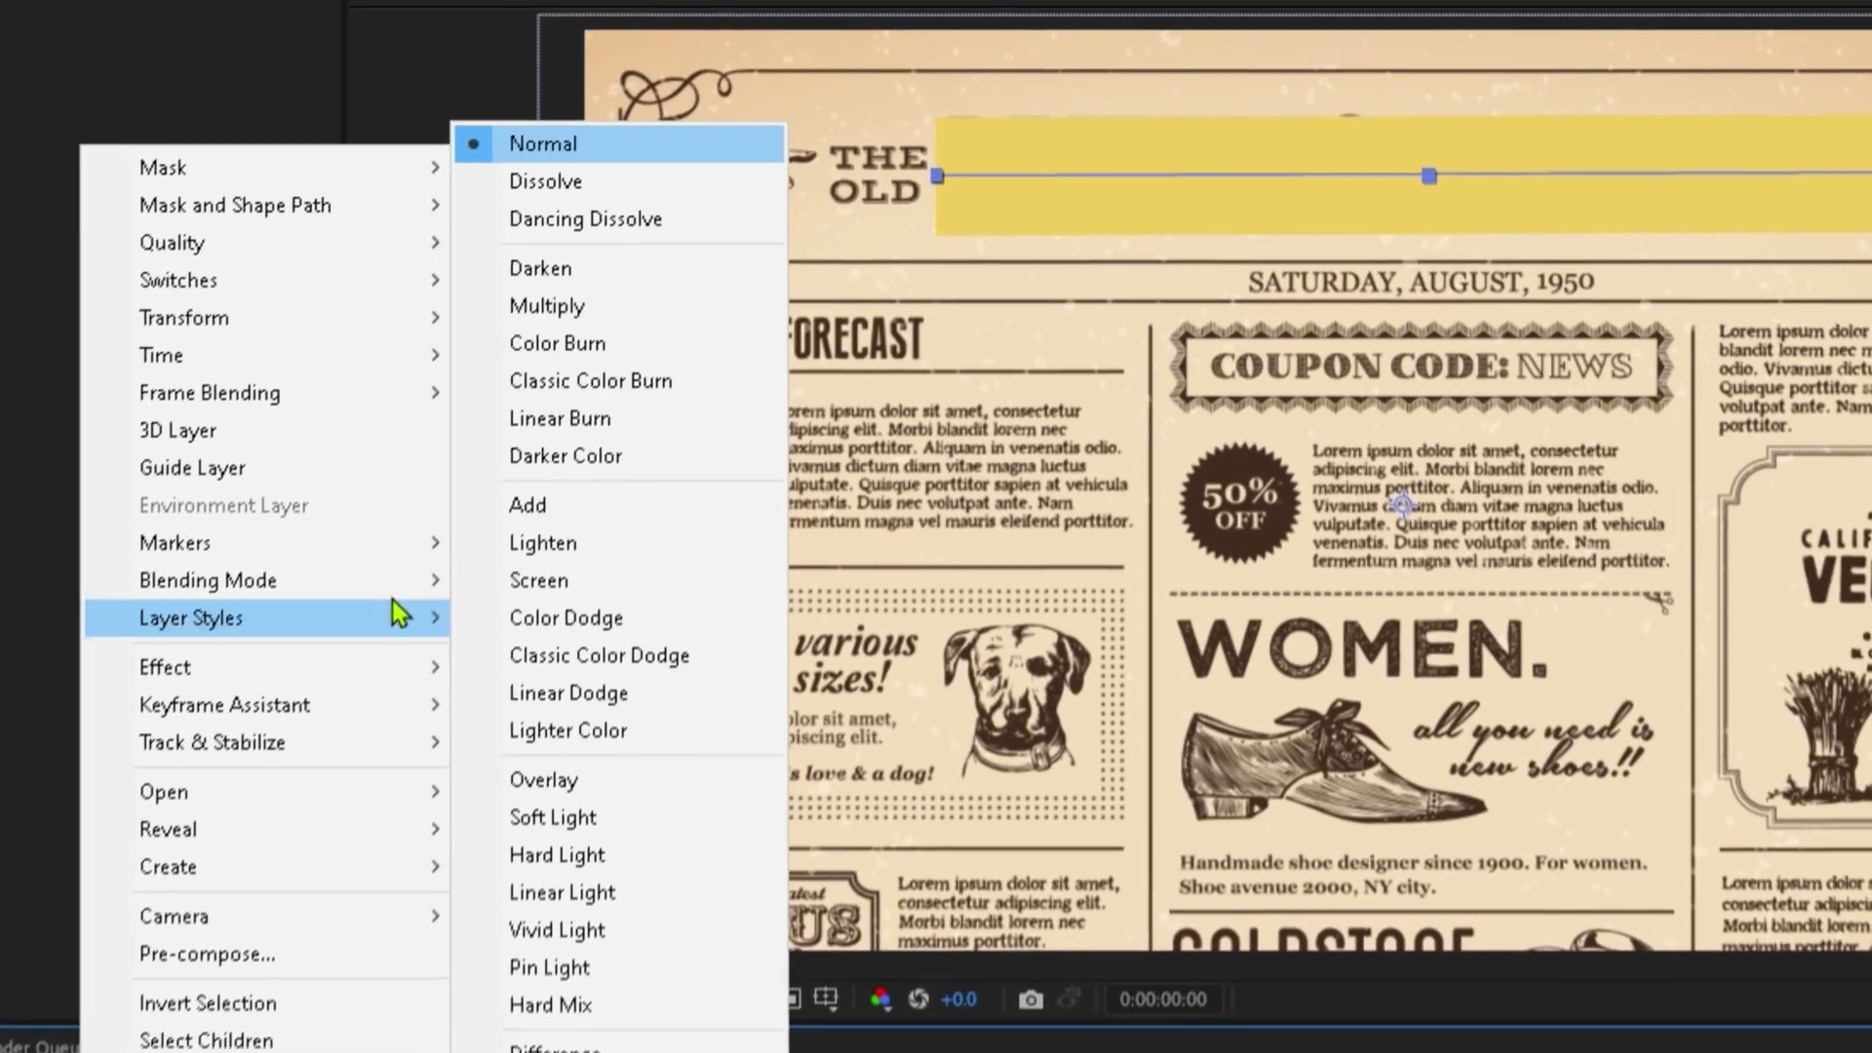
left_click(551, 381)
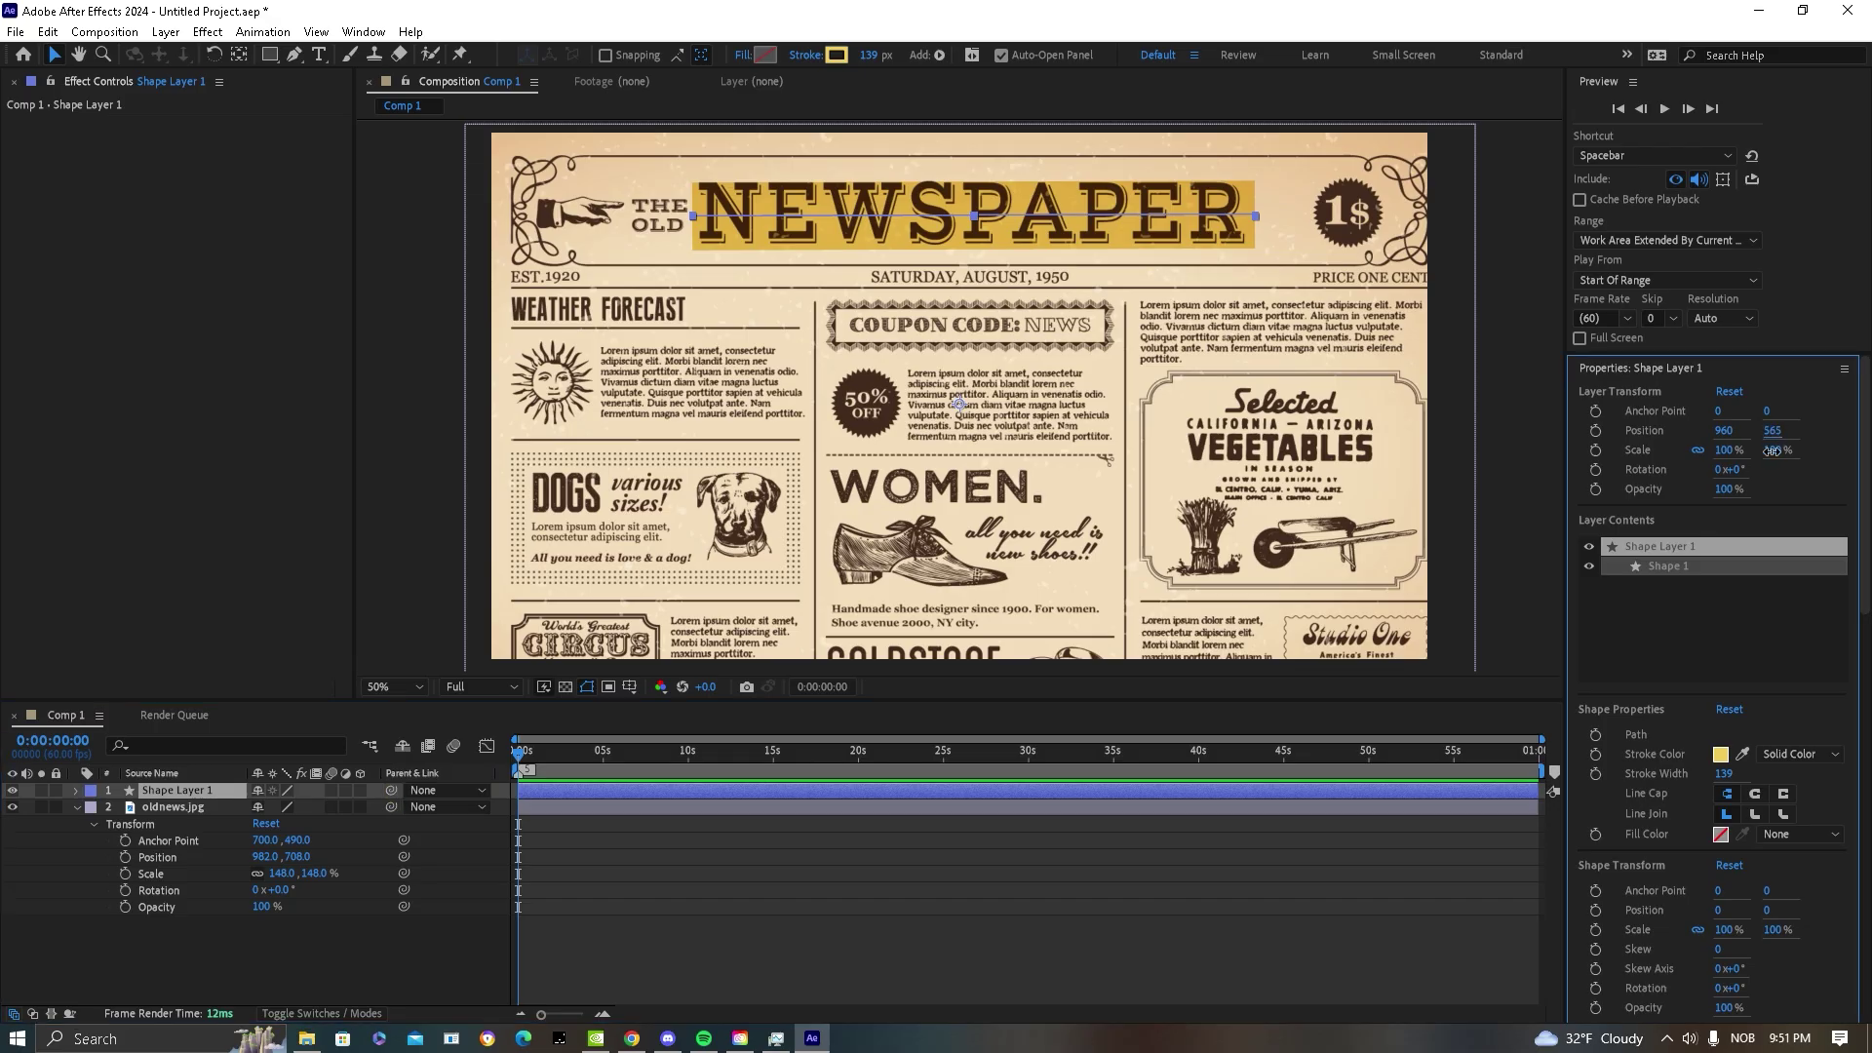
left_click_drag(1772, 430, 1771, 429)
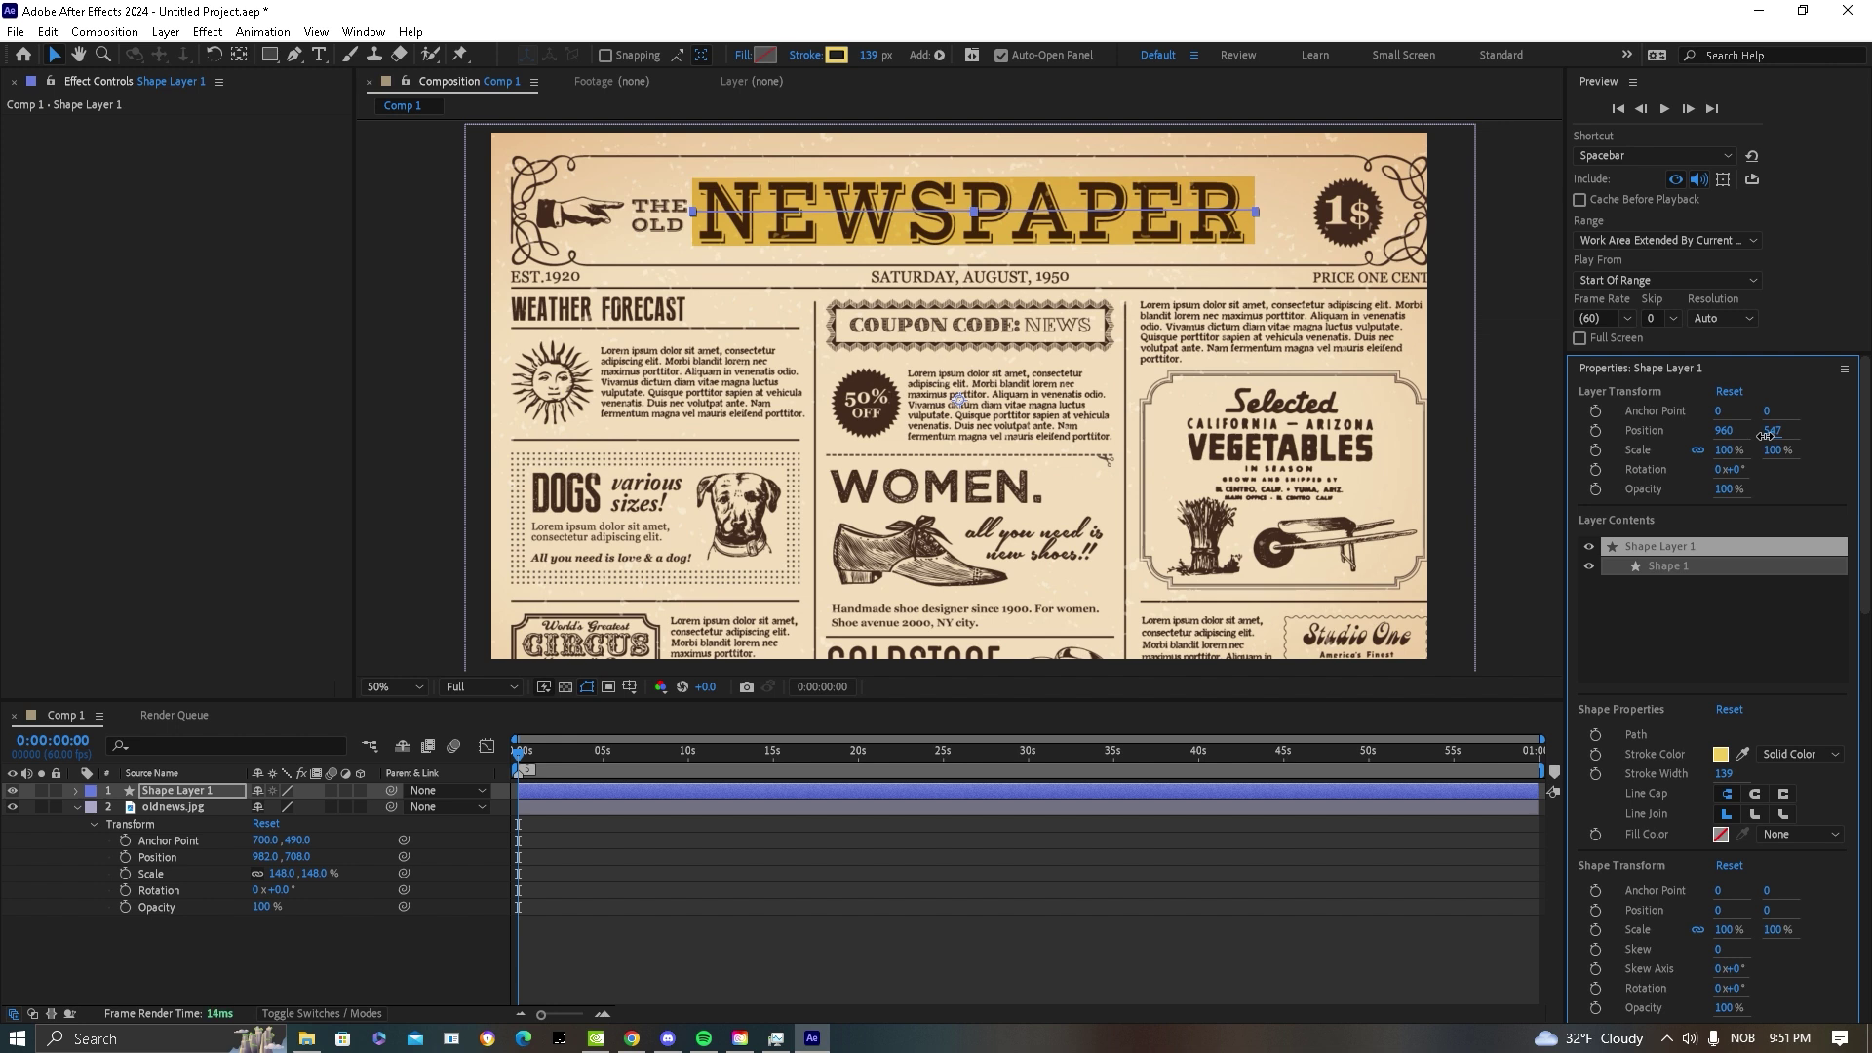
left_click(764, 903)
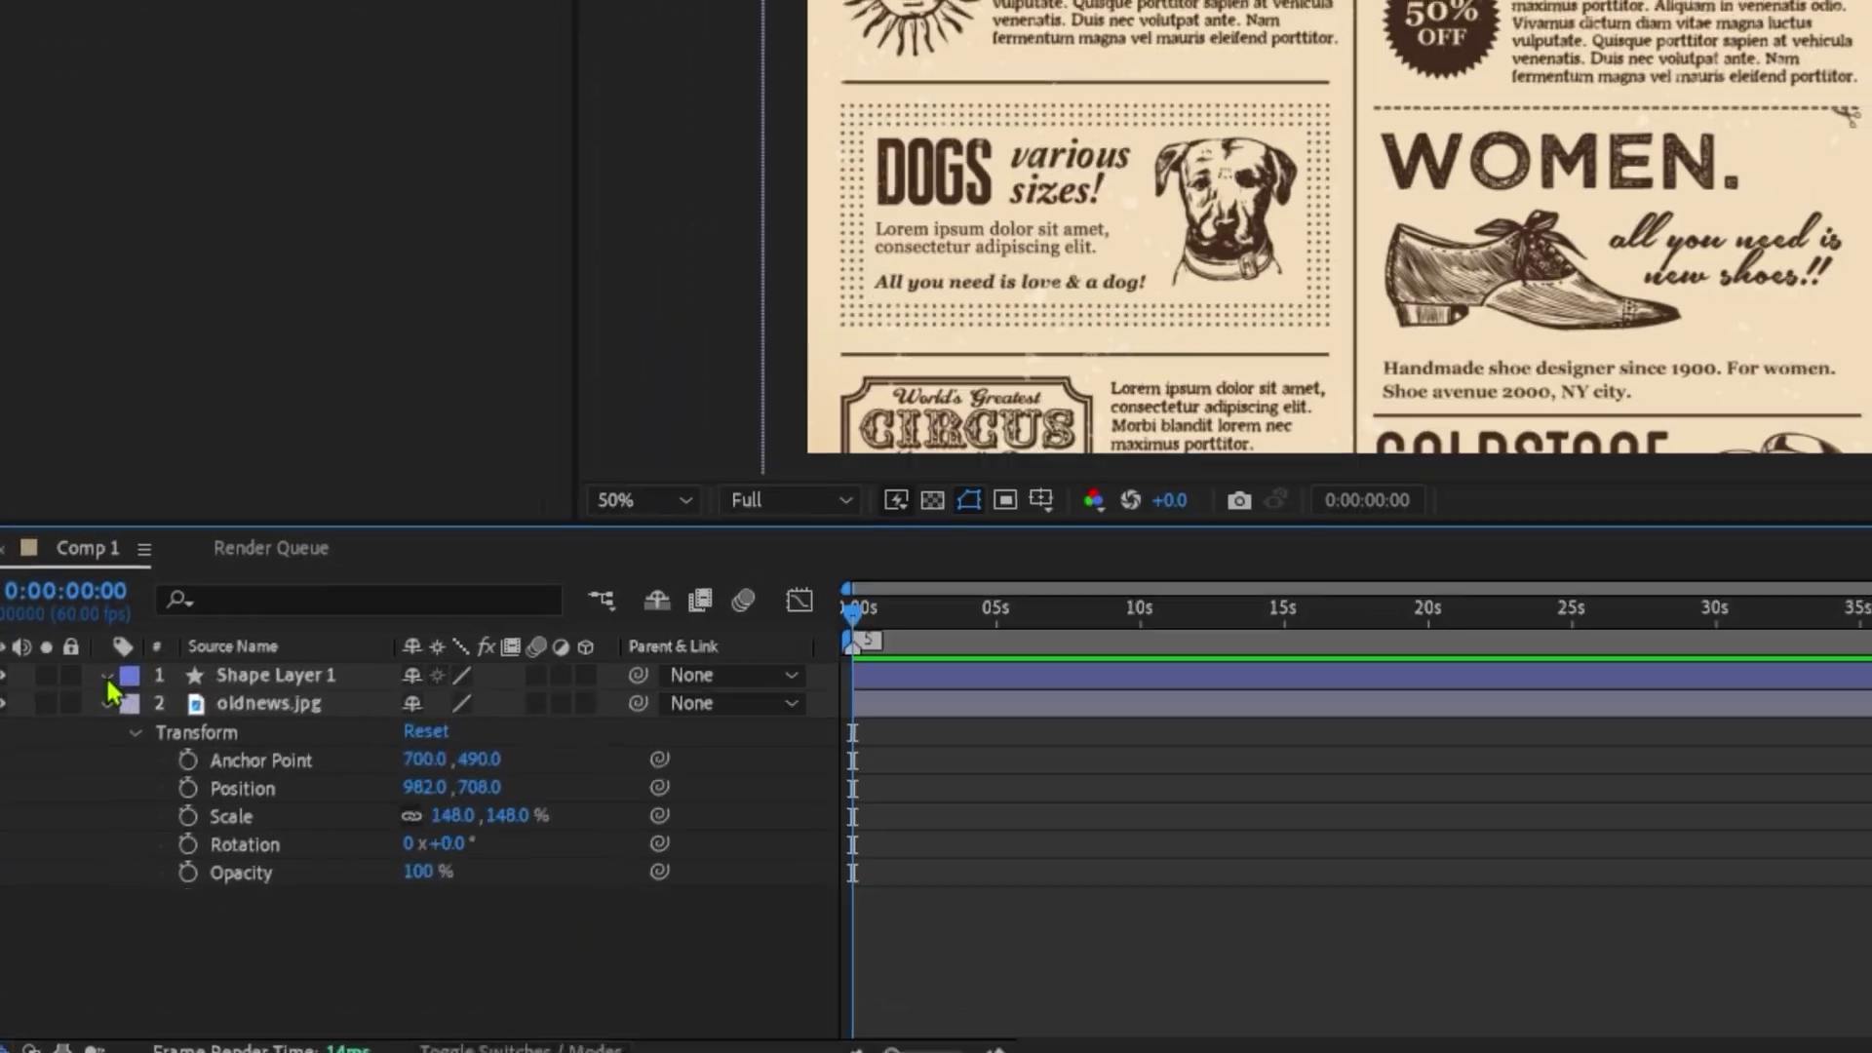
- Add Trim Paths to the contents of Shape Layer 1 and expand its properties
left_click(76, 790)
left_click(370, 808)
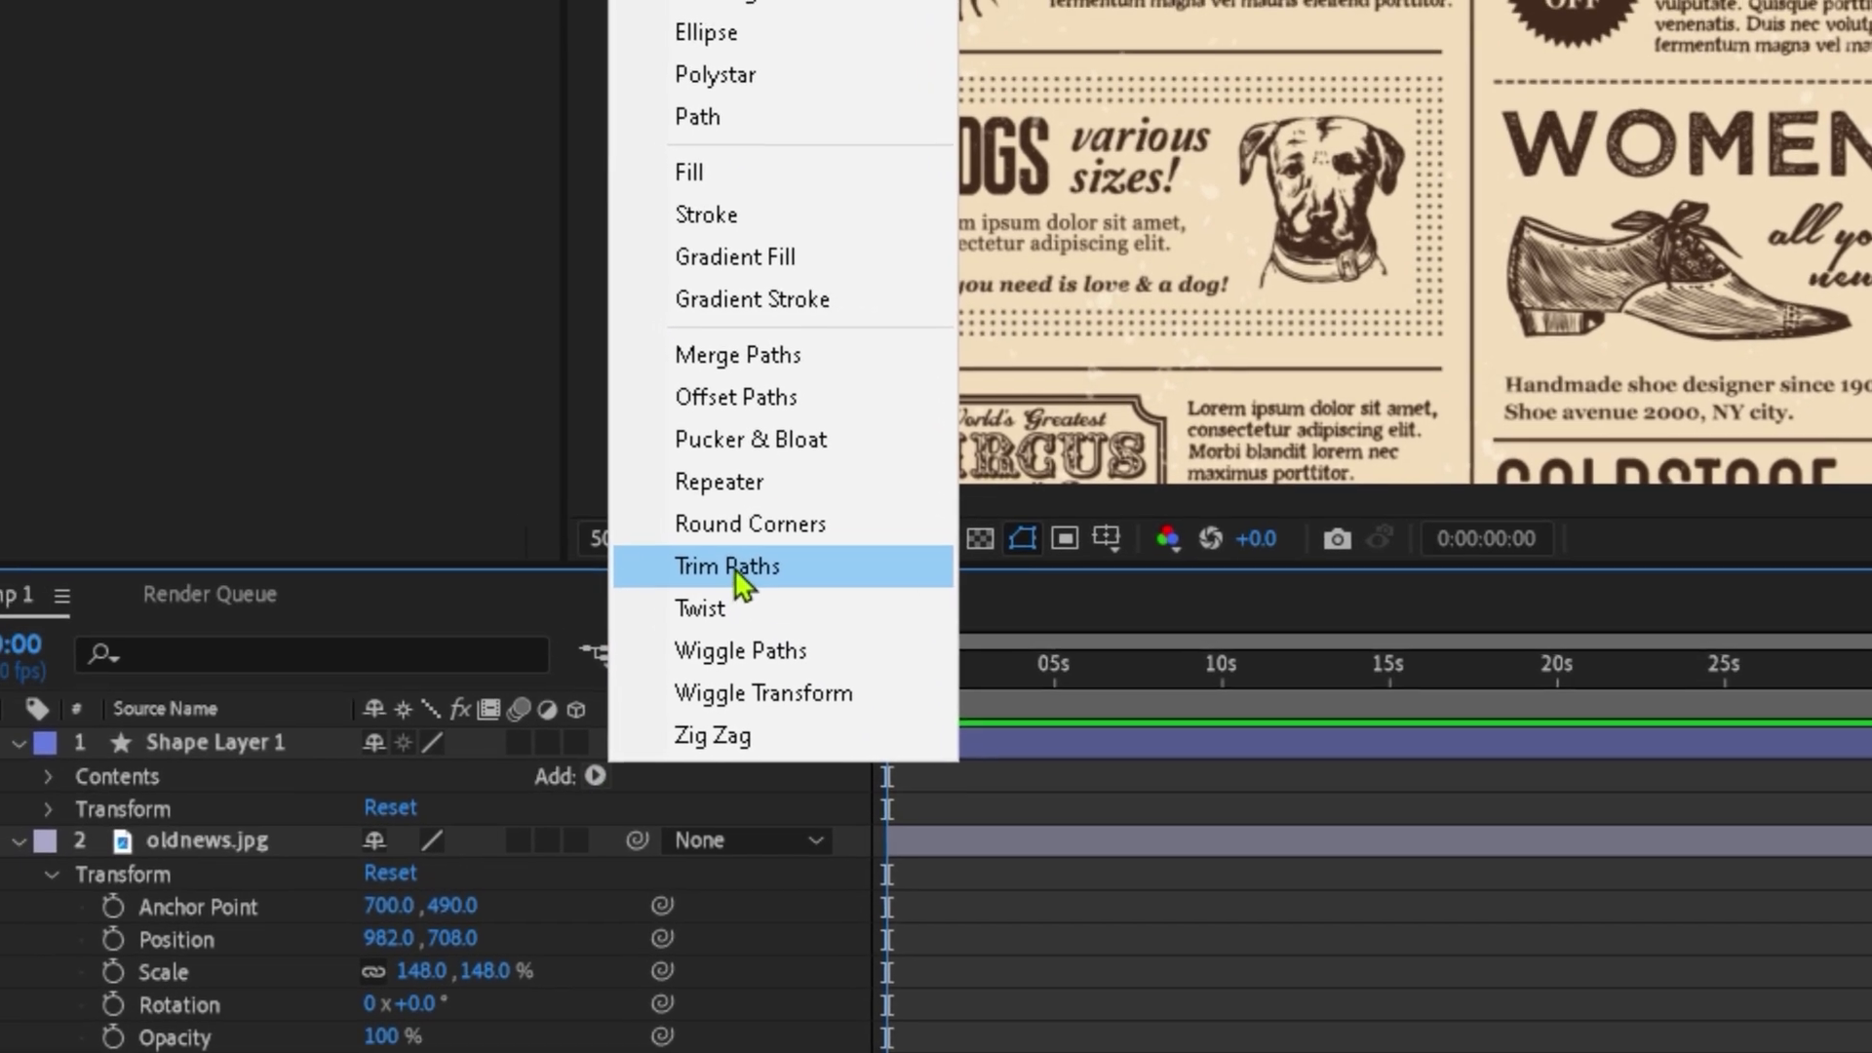
left_click(722, 534)
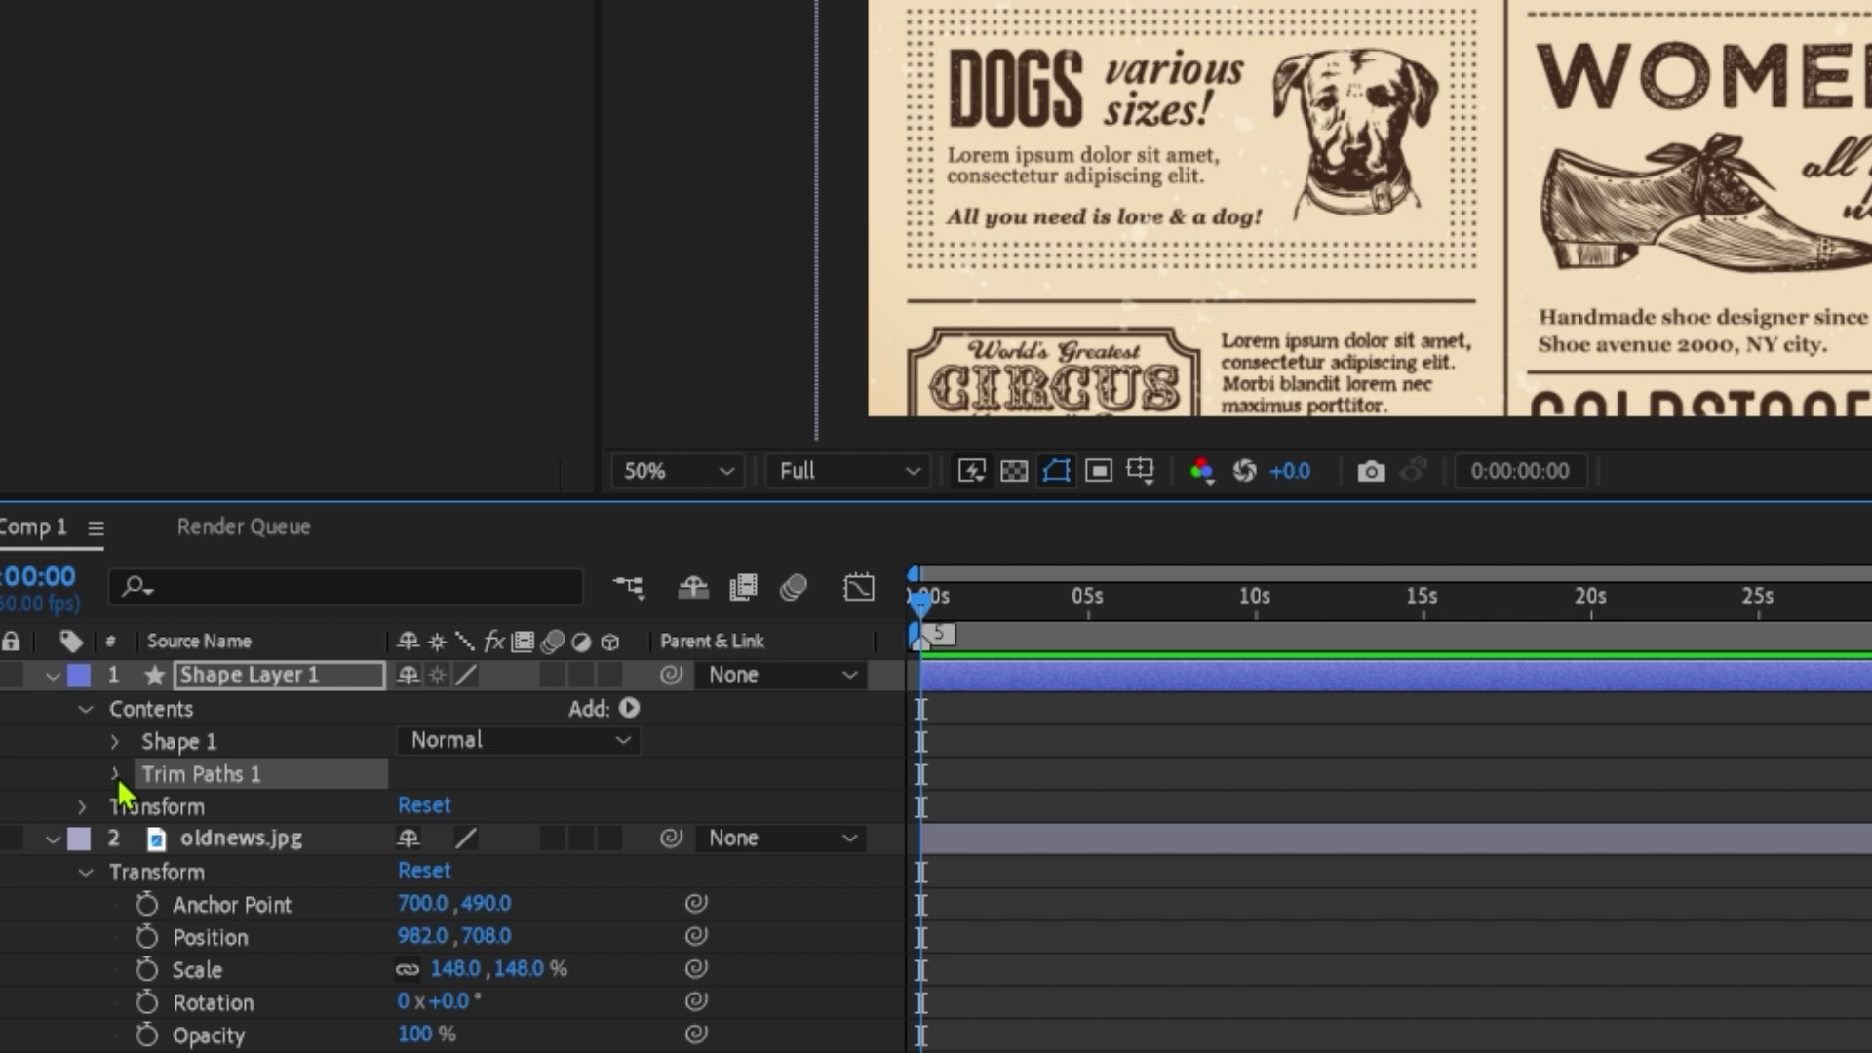
left_click(115, 775)
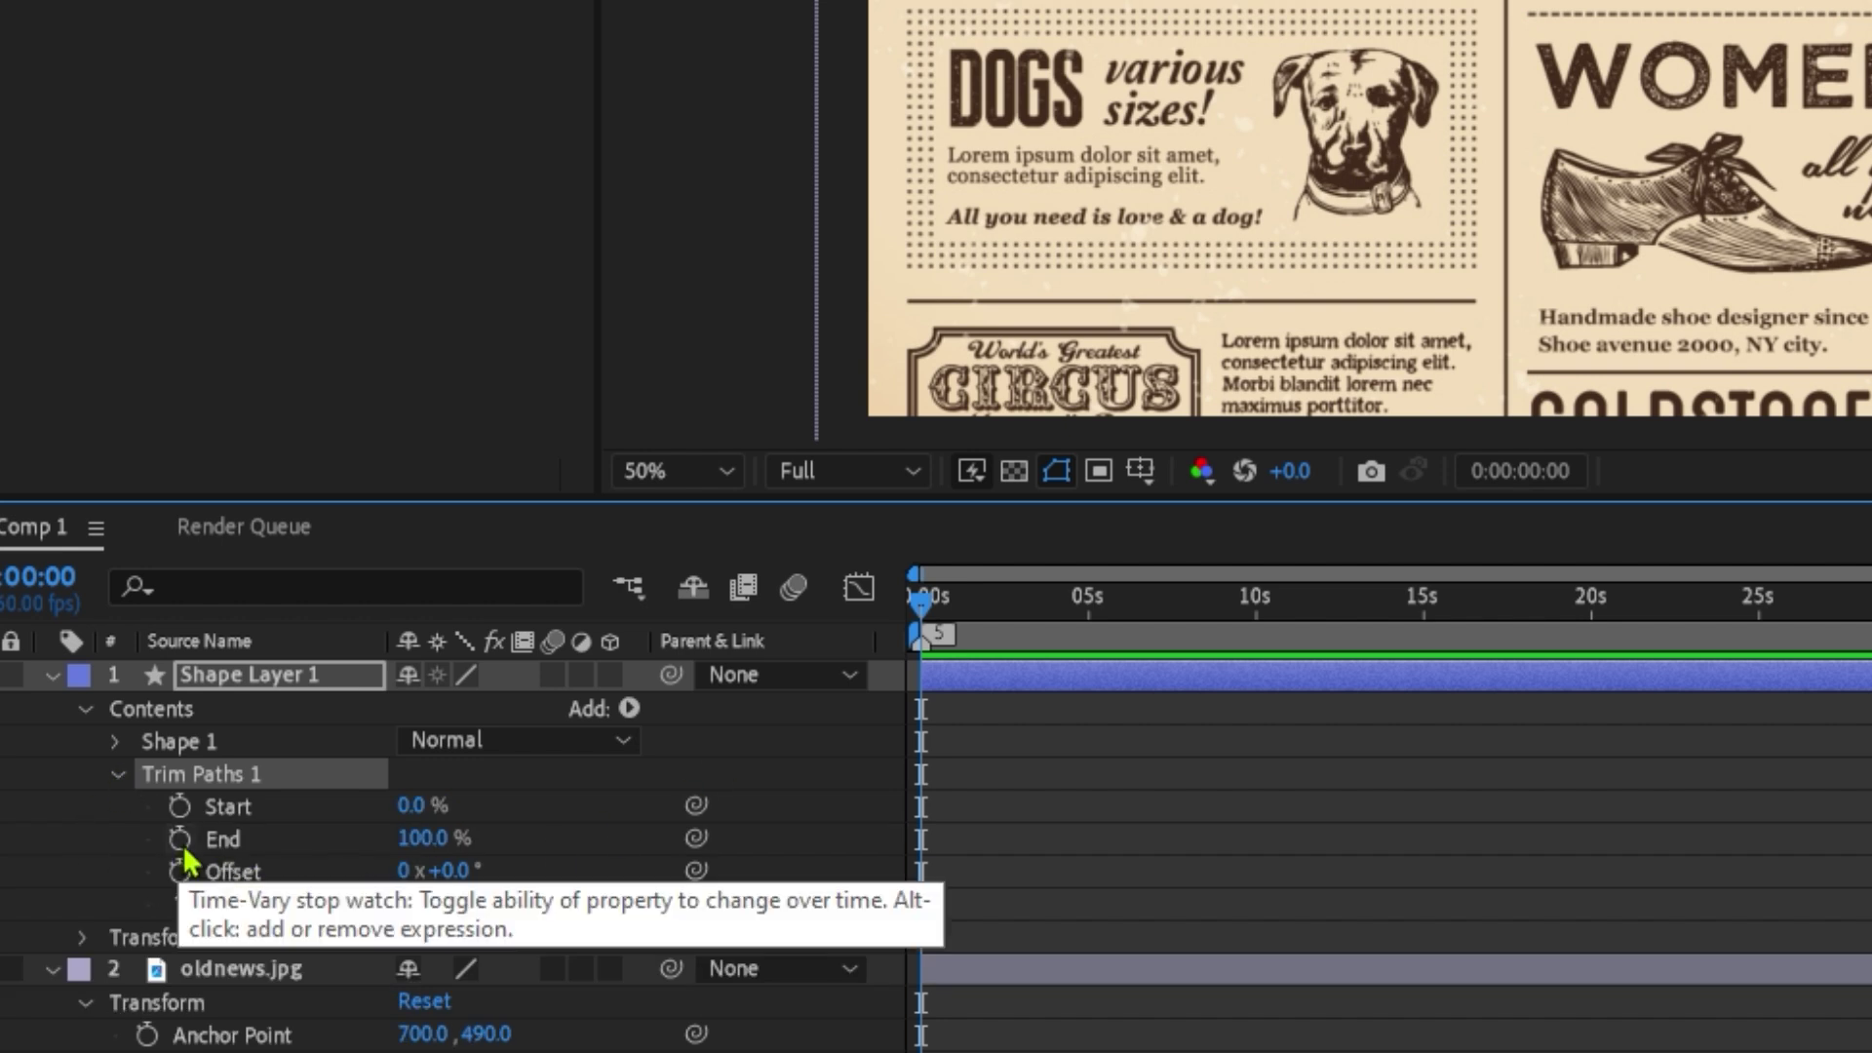
- Keyframe the Trim Paths End value at 0% and place that keyframe at 0:00:01:33
left_click_drag(430, 838, 352, 839)
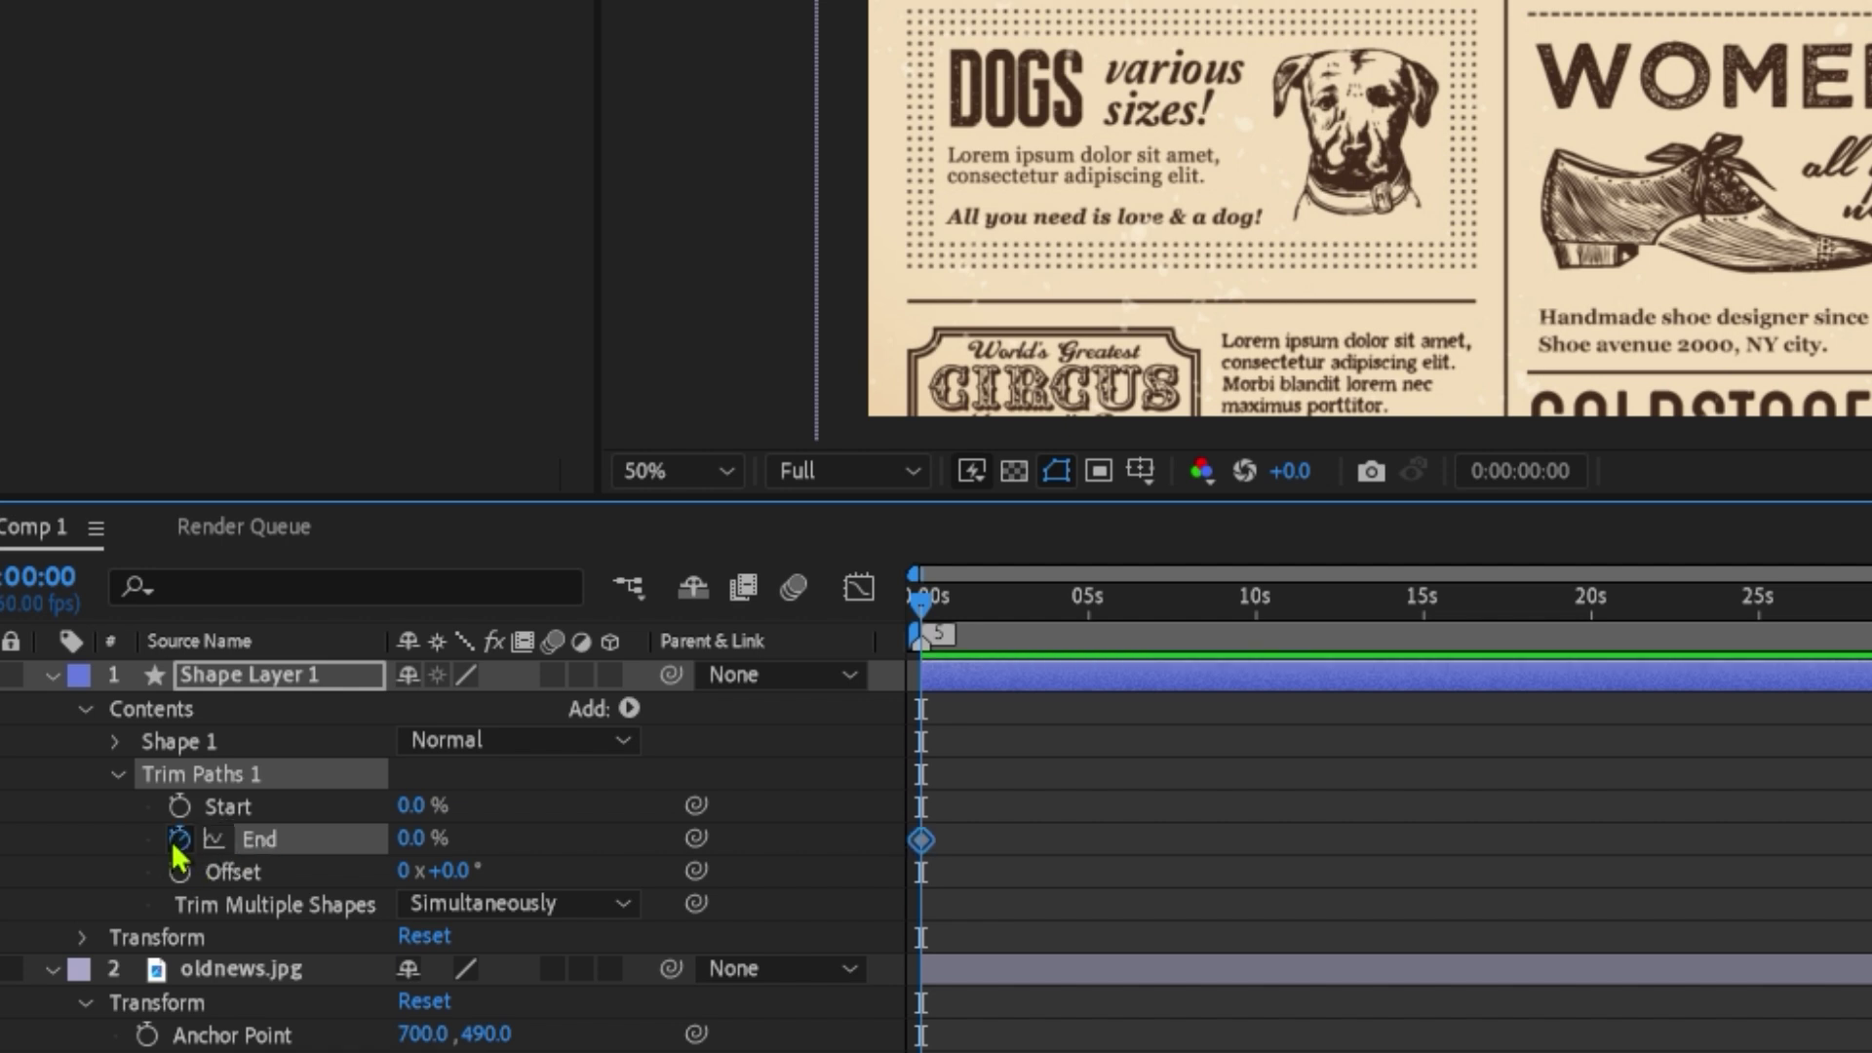
left_click_drag(921, 599, 973, 602)
left_click_drag(921, 840, 973, 845)
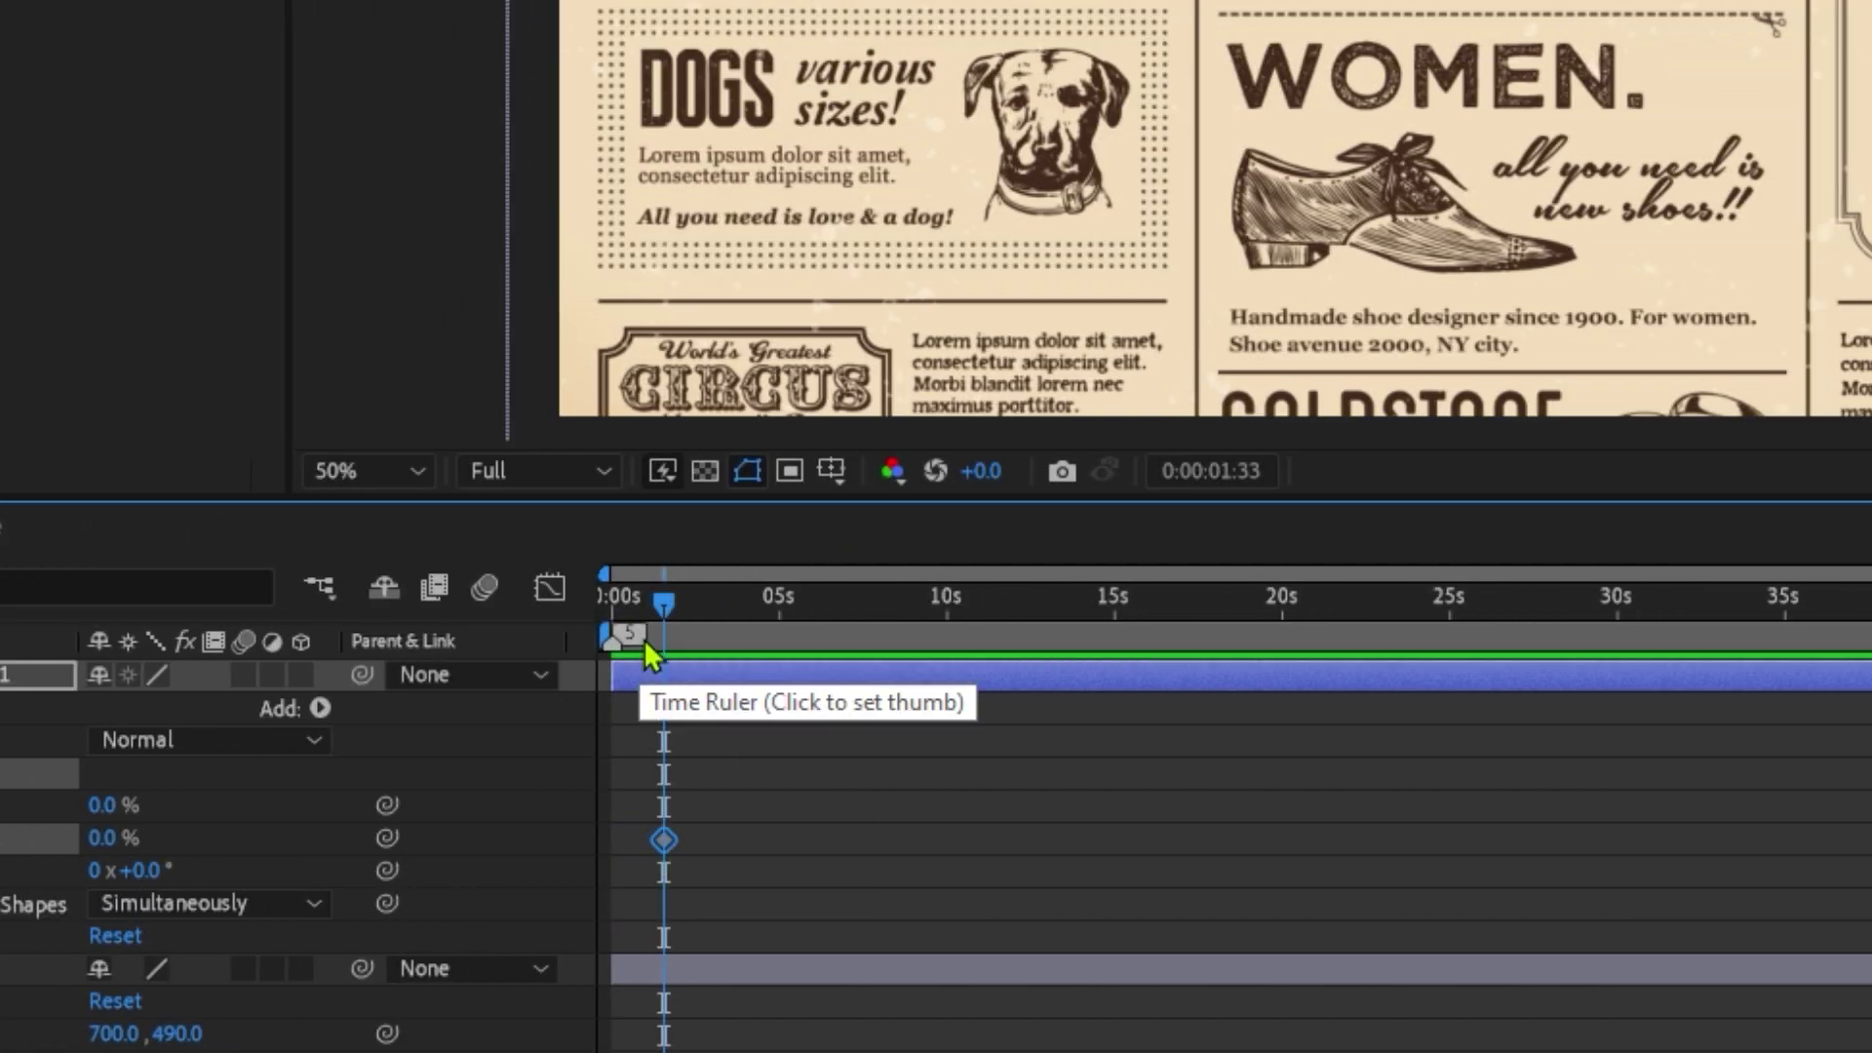
- Add a Trim Paths End keyframe of 100% at 0:00:04:04
left_click_drag(664, 602, 749, 607)
left_click(105, 837)
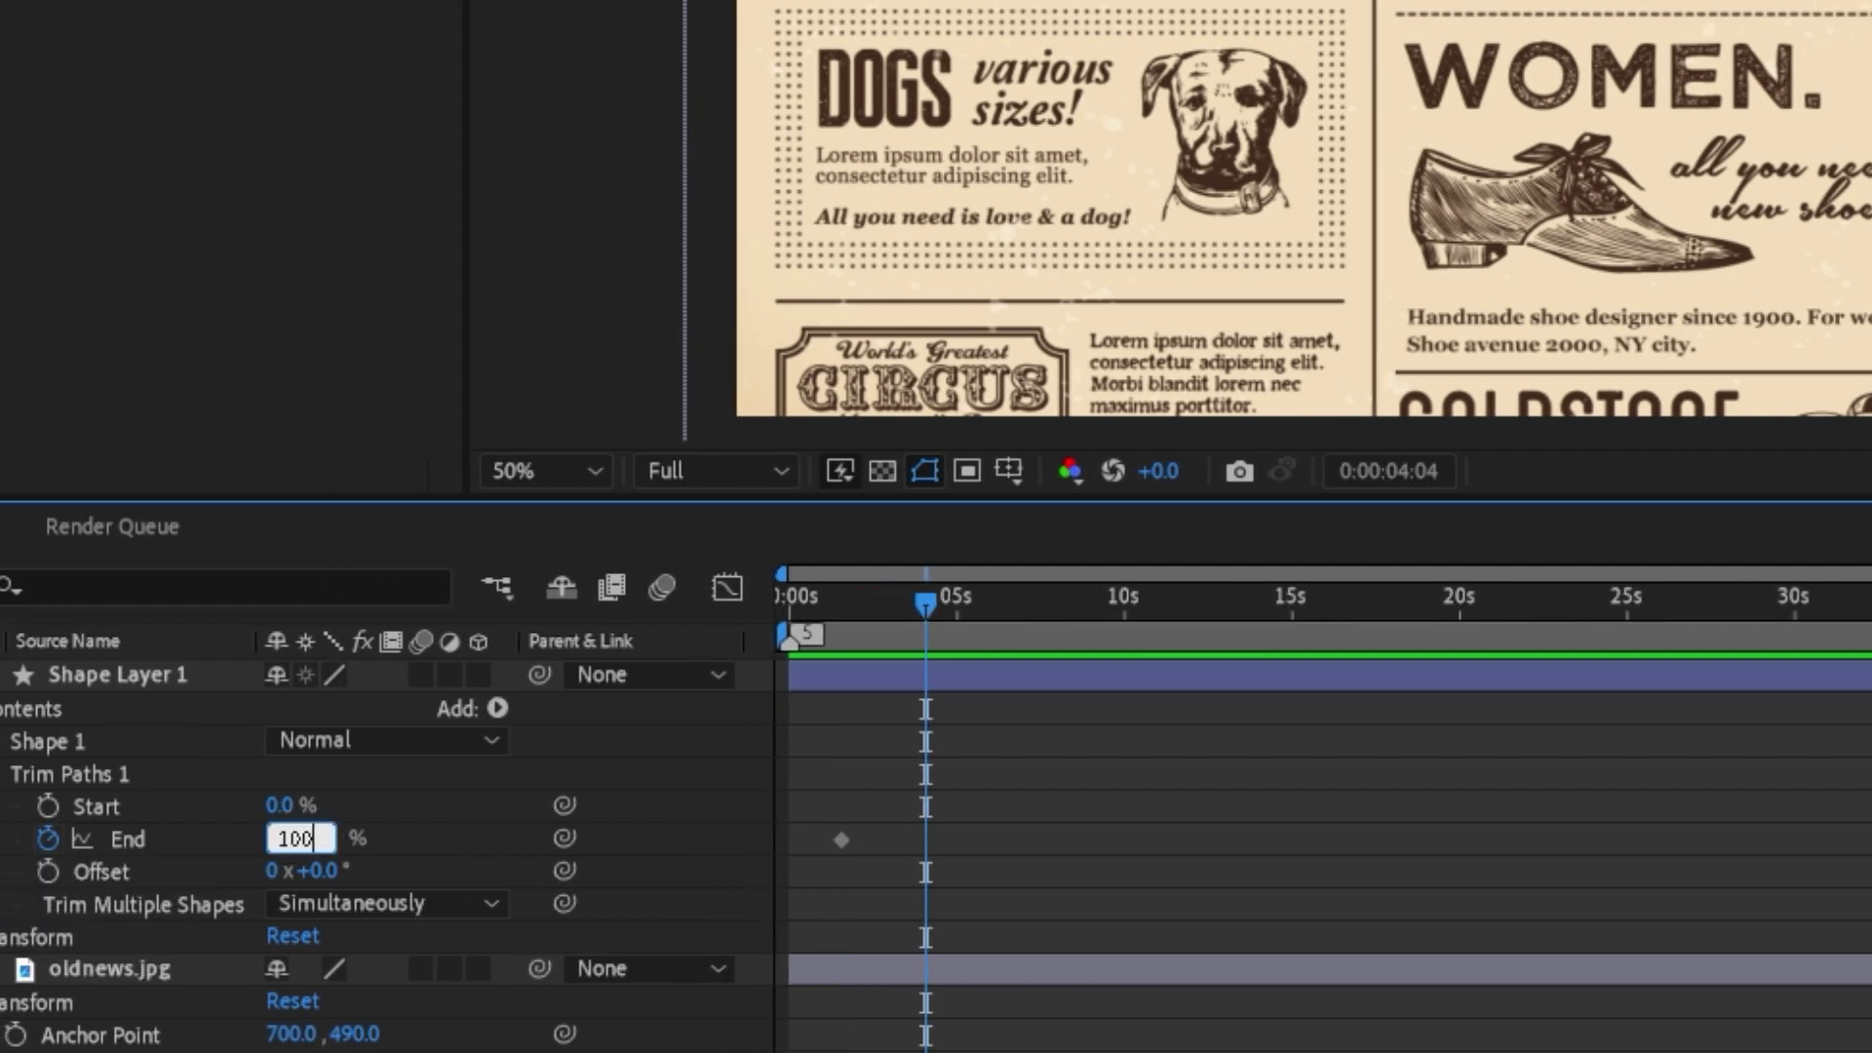
key("Return")
- Scrub back and play the highlight animation to check how it draws across the headline
left_click_drag(926, 605, 844, 620)
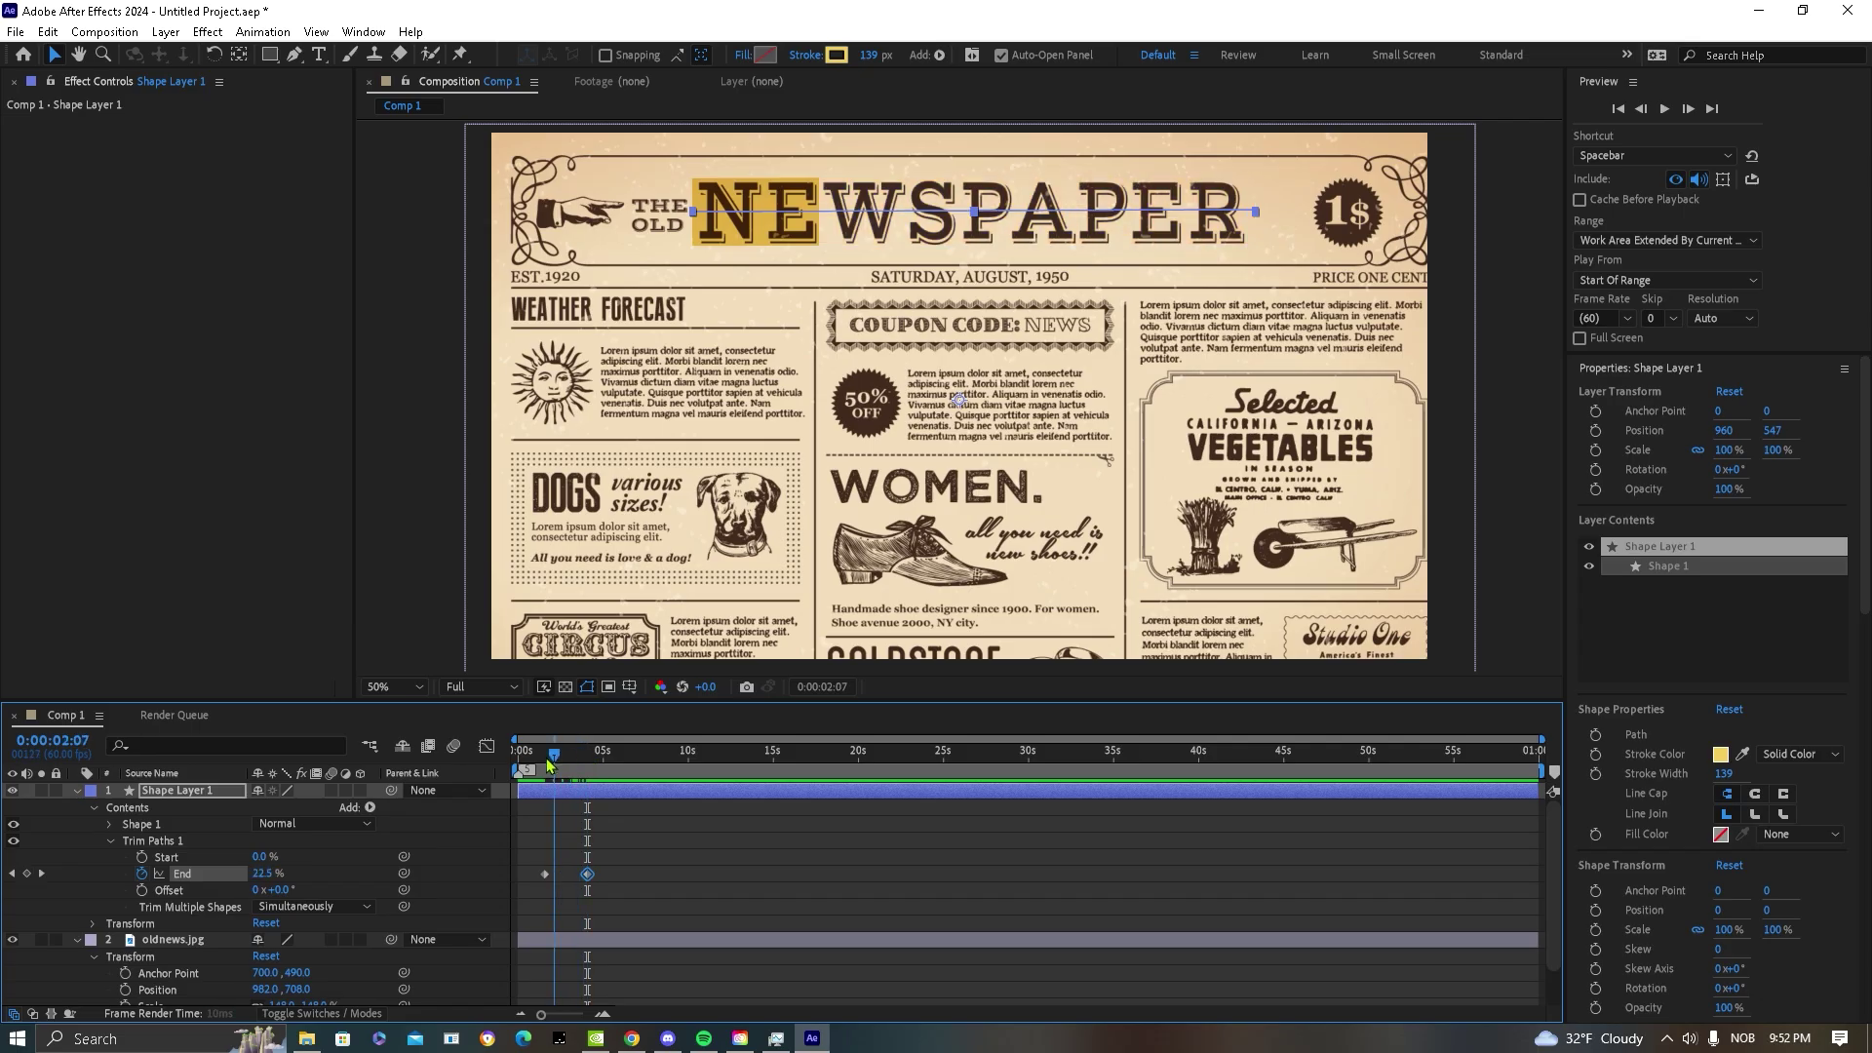
left_click(607, 874)
key("space")
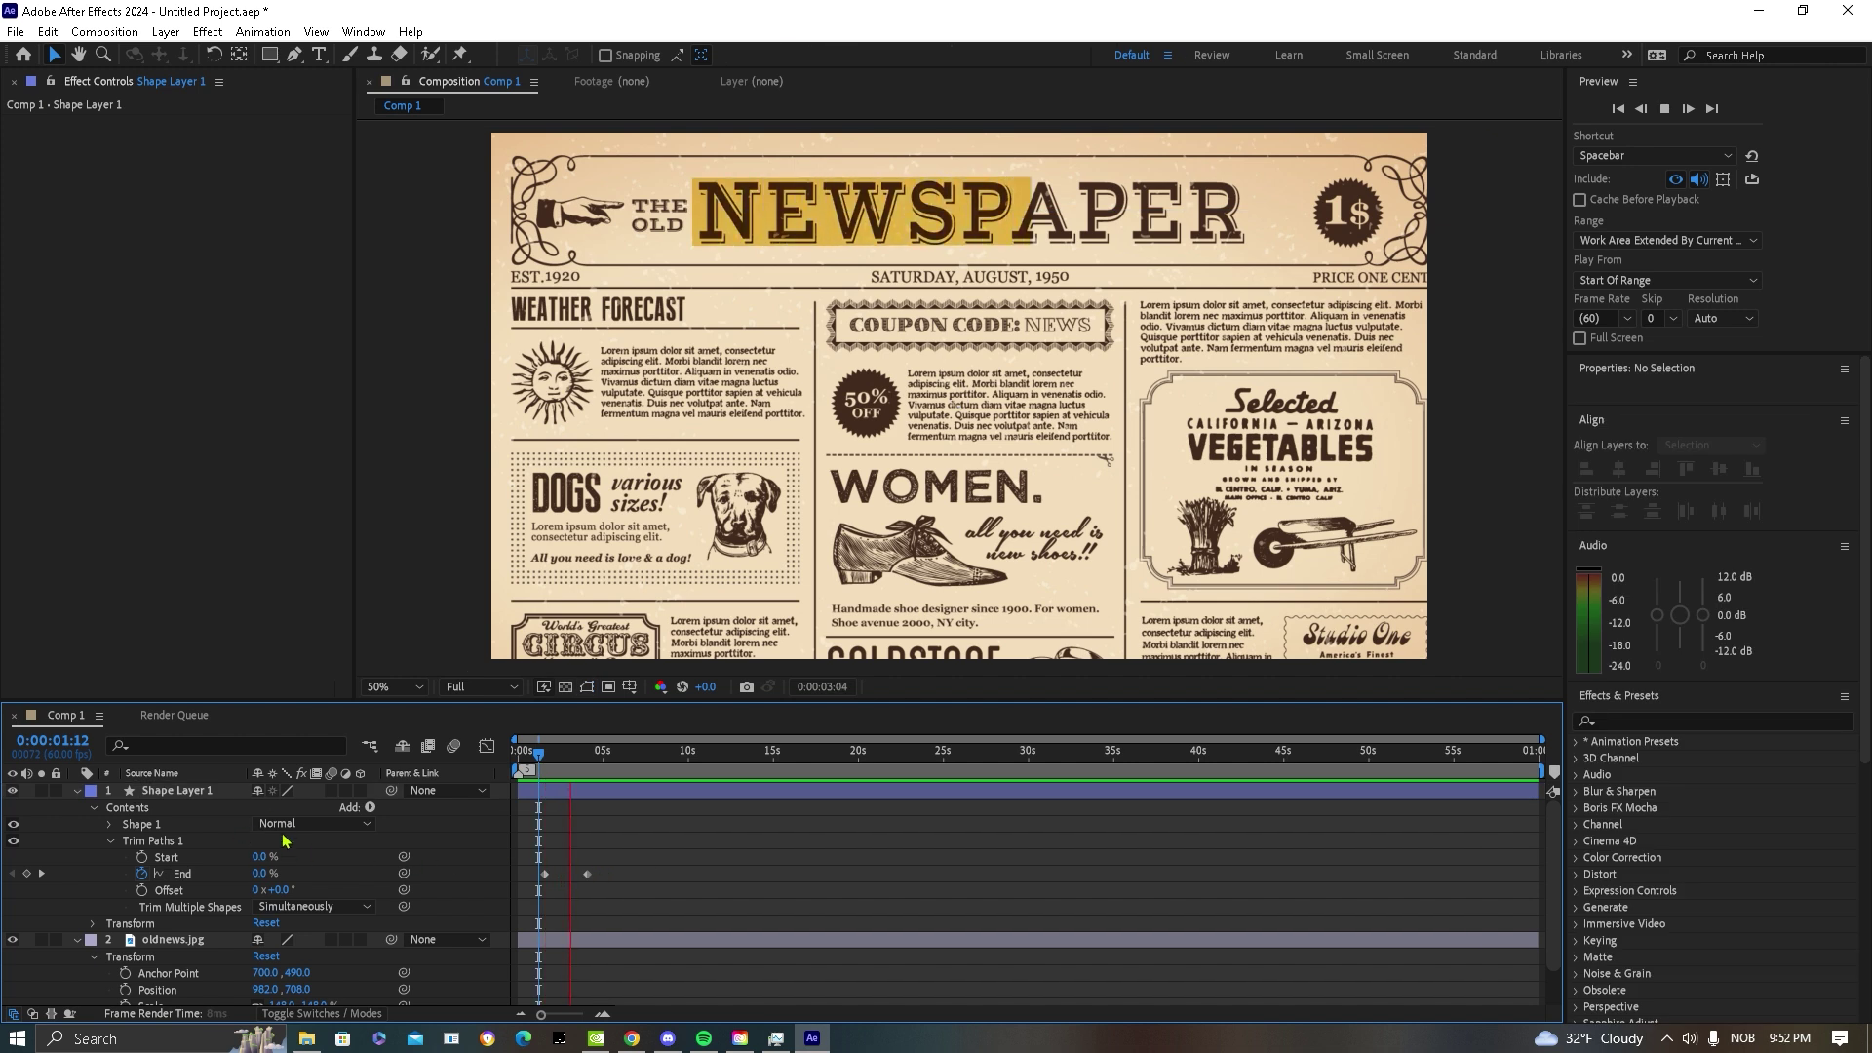
- Ease both End keyframes into a sharp peak in the speed graph, with the last one at 0:00:03:09, and preview the result
left_click(546, 875)
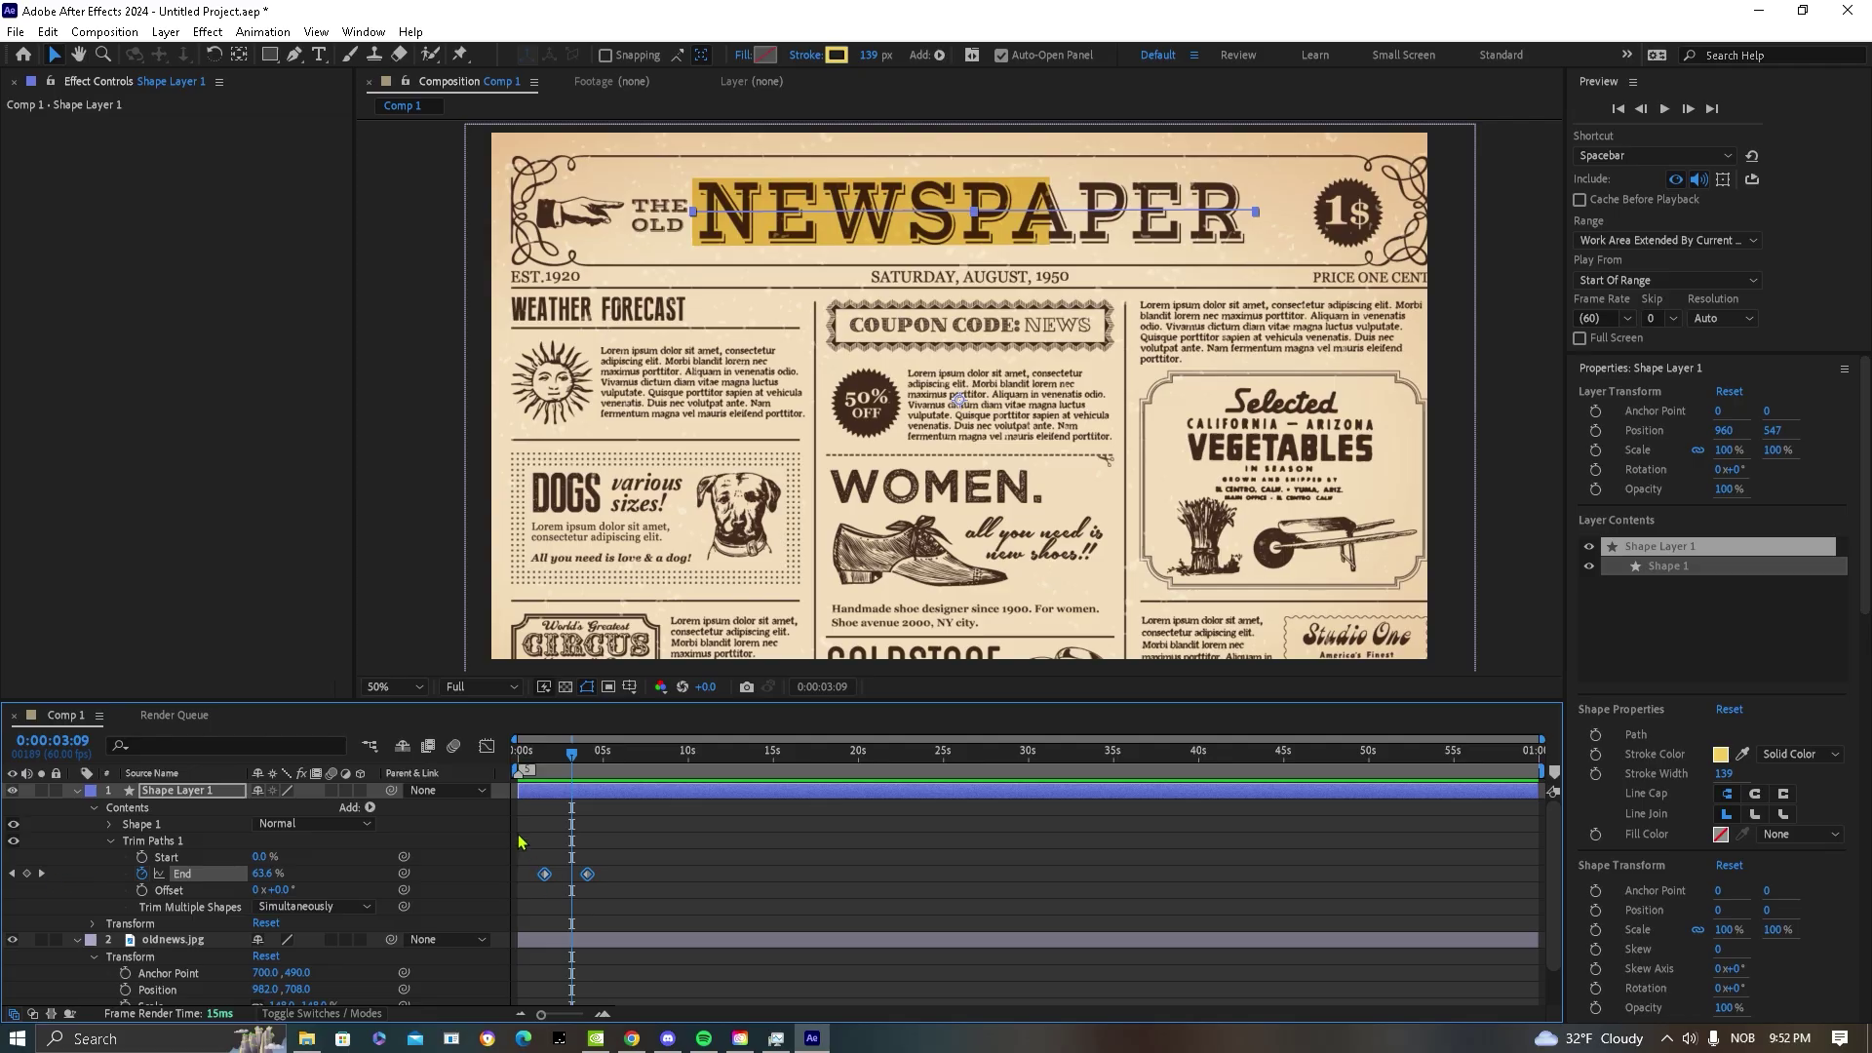
left_click(486, 746)
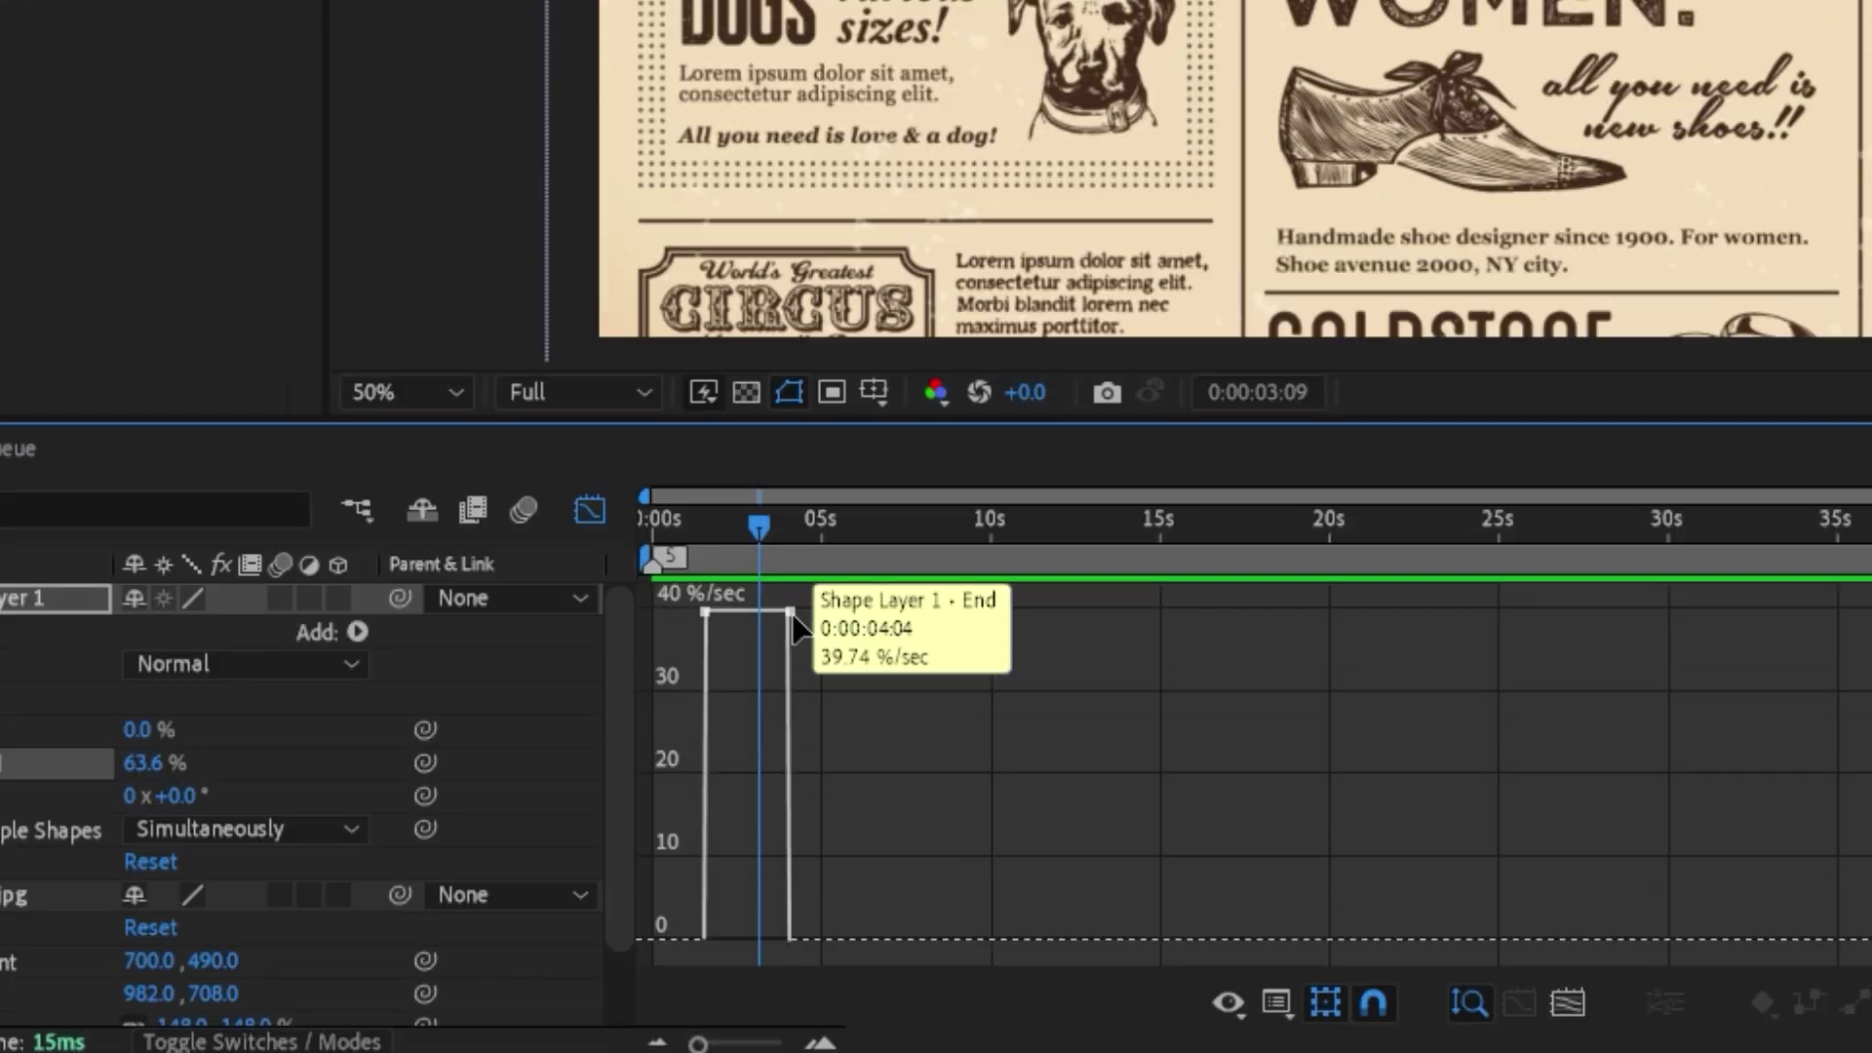
left_click_drag(790, 612, 785, 880)
left_click_drag(704, 629, 706, 945)
left_click_drag(758, 880, 738, 958)
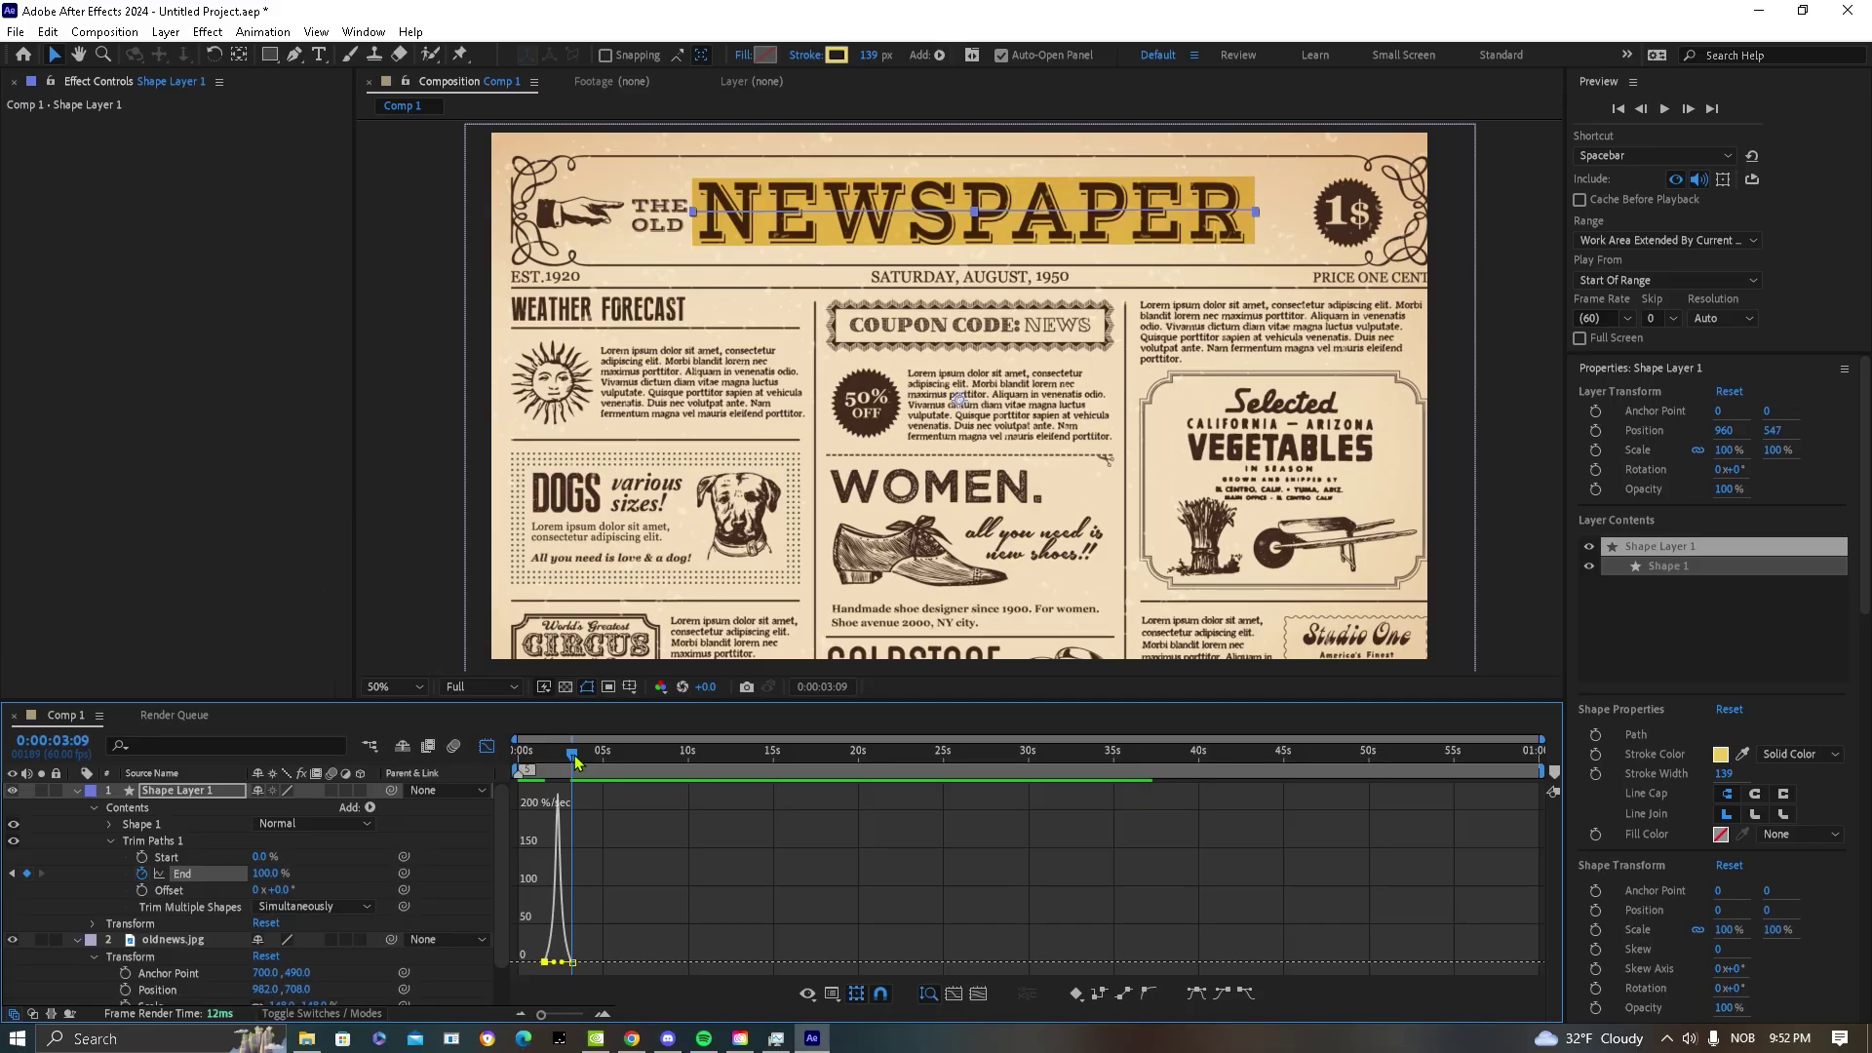
left_click_drag(575, 762, 552, 764)
key("space")
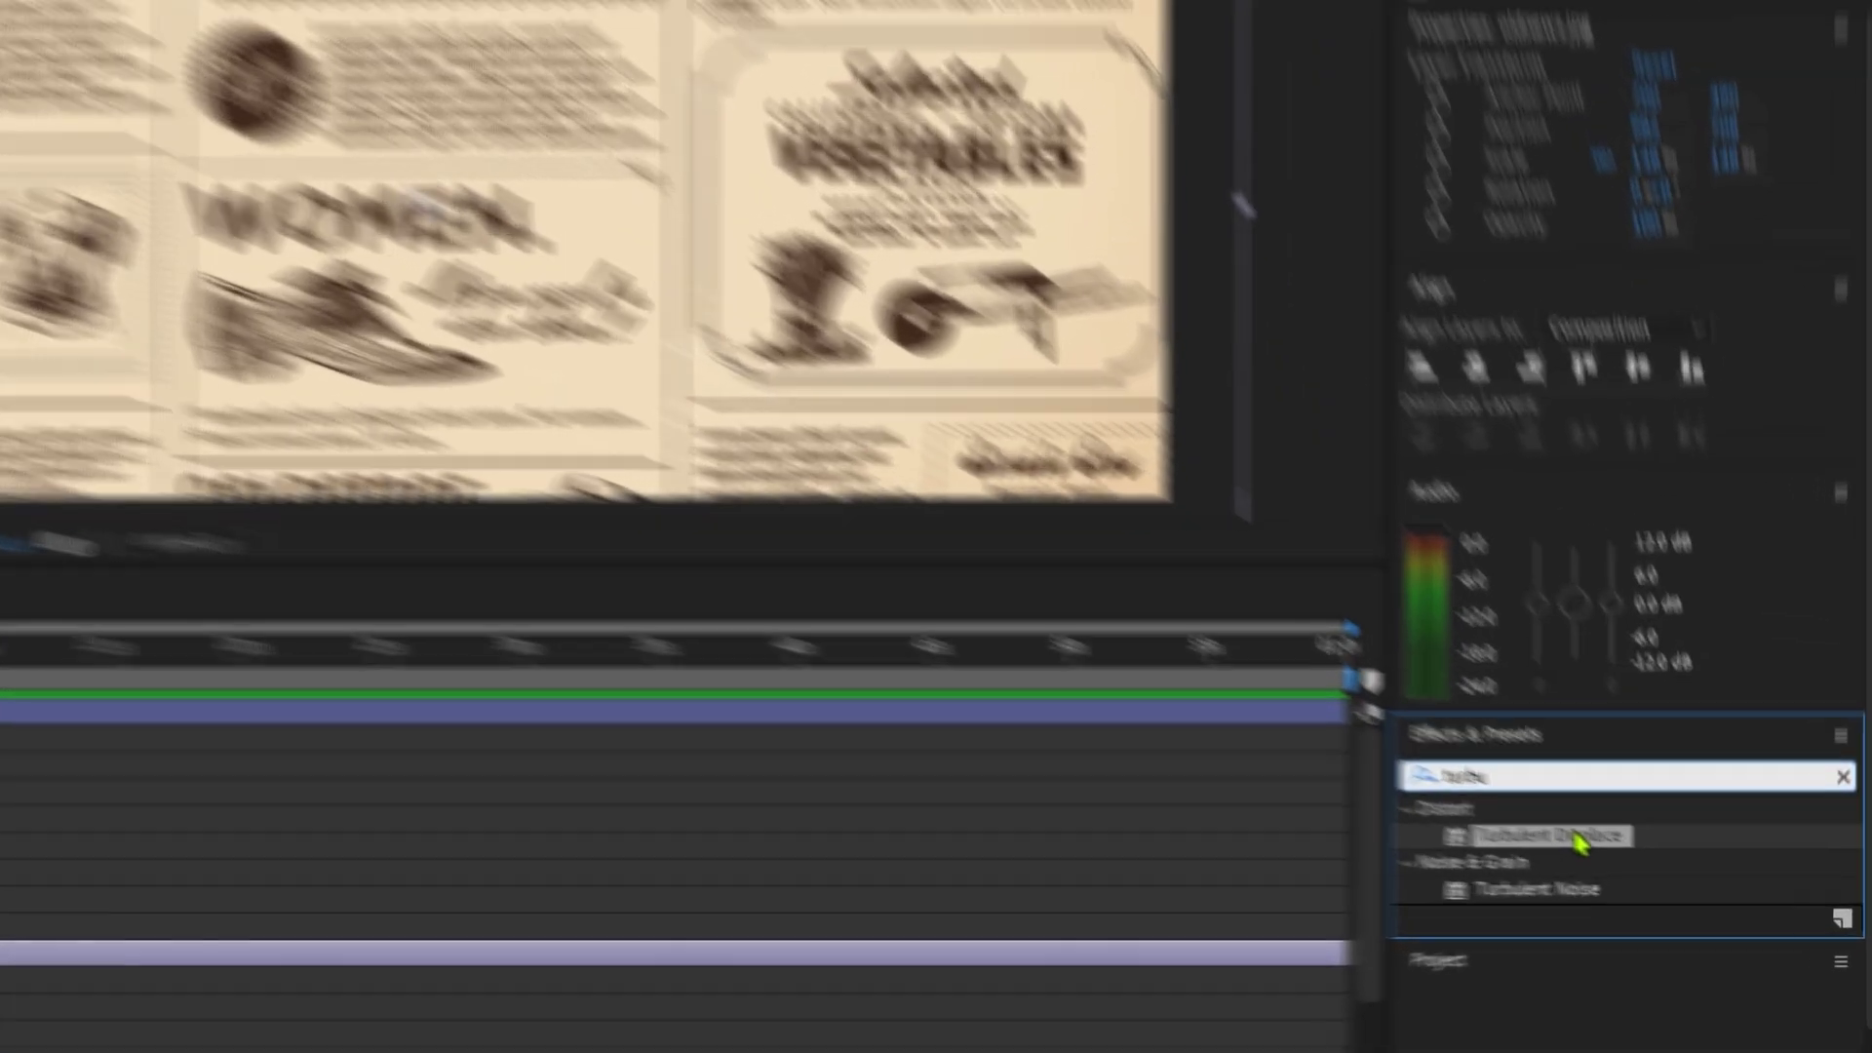
- Apply Turbulent Displace to Shape Layer 1 with Amount 60 and Size 3 to roughen the highlight's edges
left_click_drag(1662, 867, 193, 800)
left_click_drag(329, 682, 334, 682)
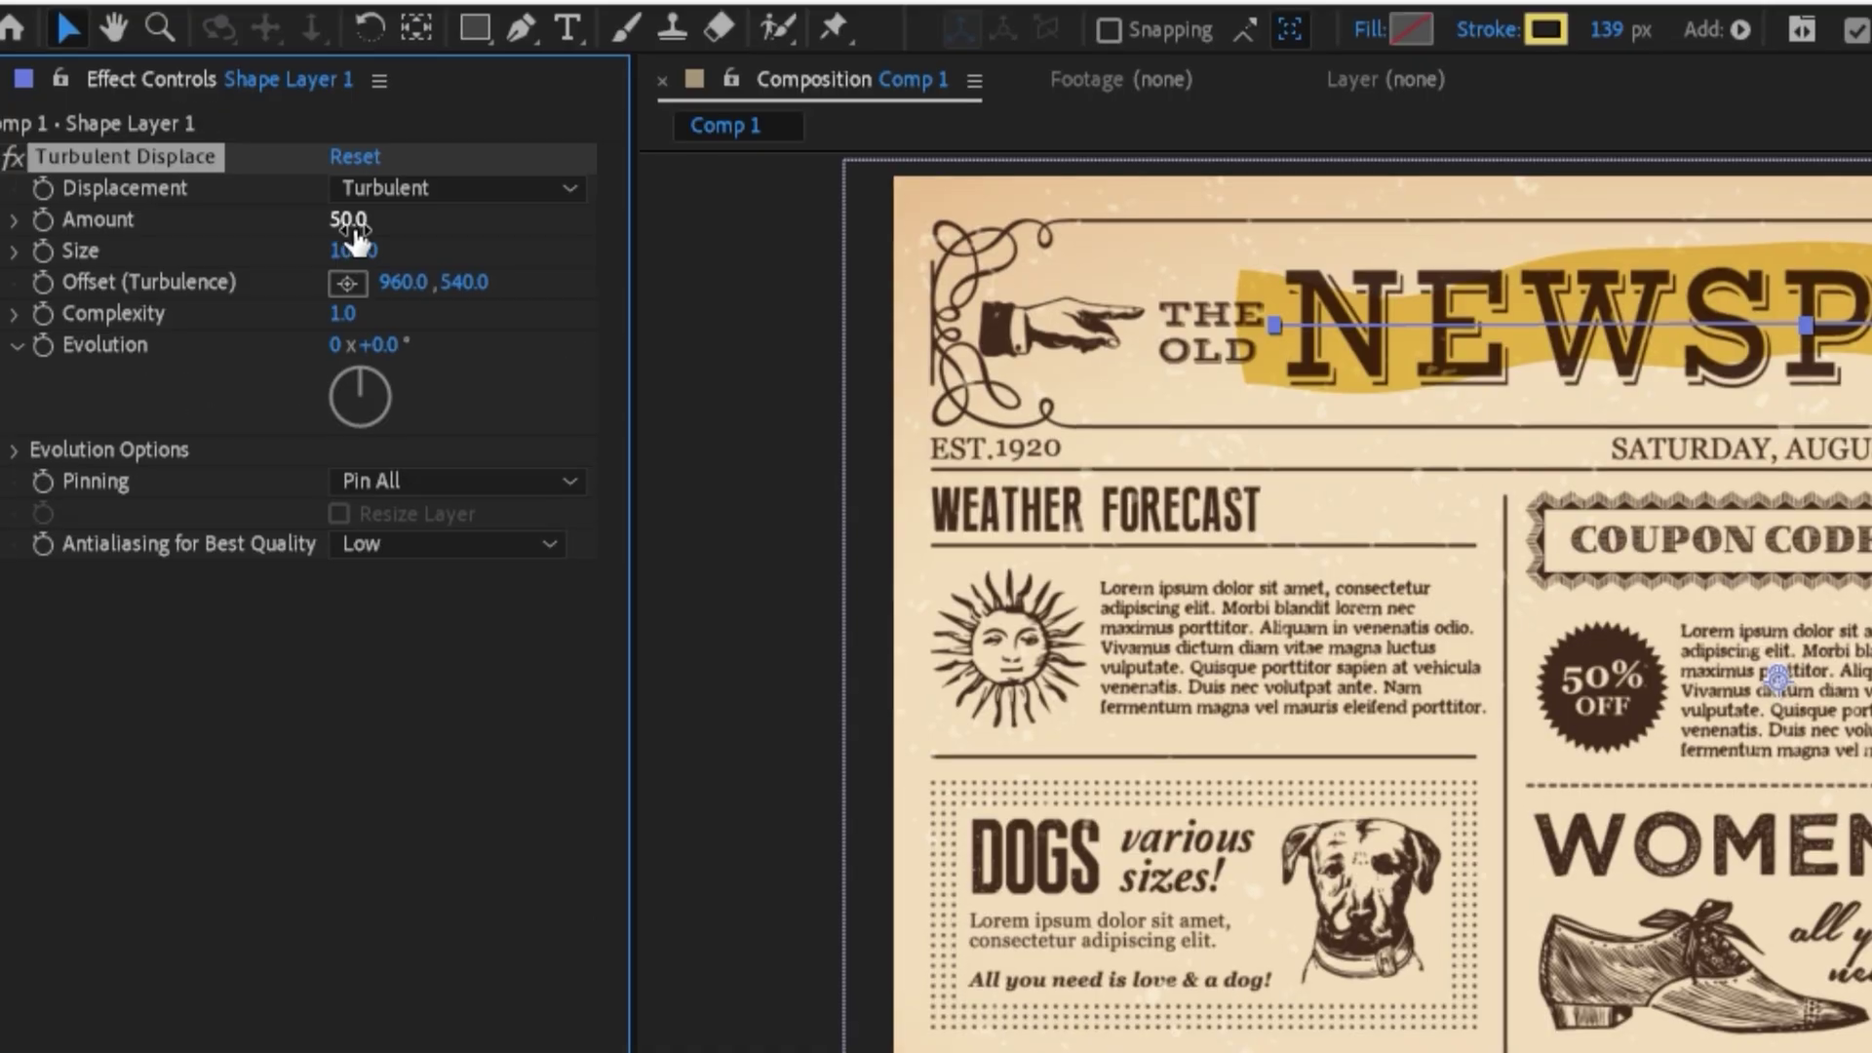
left_click(355, 230)
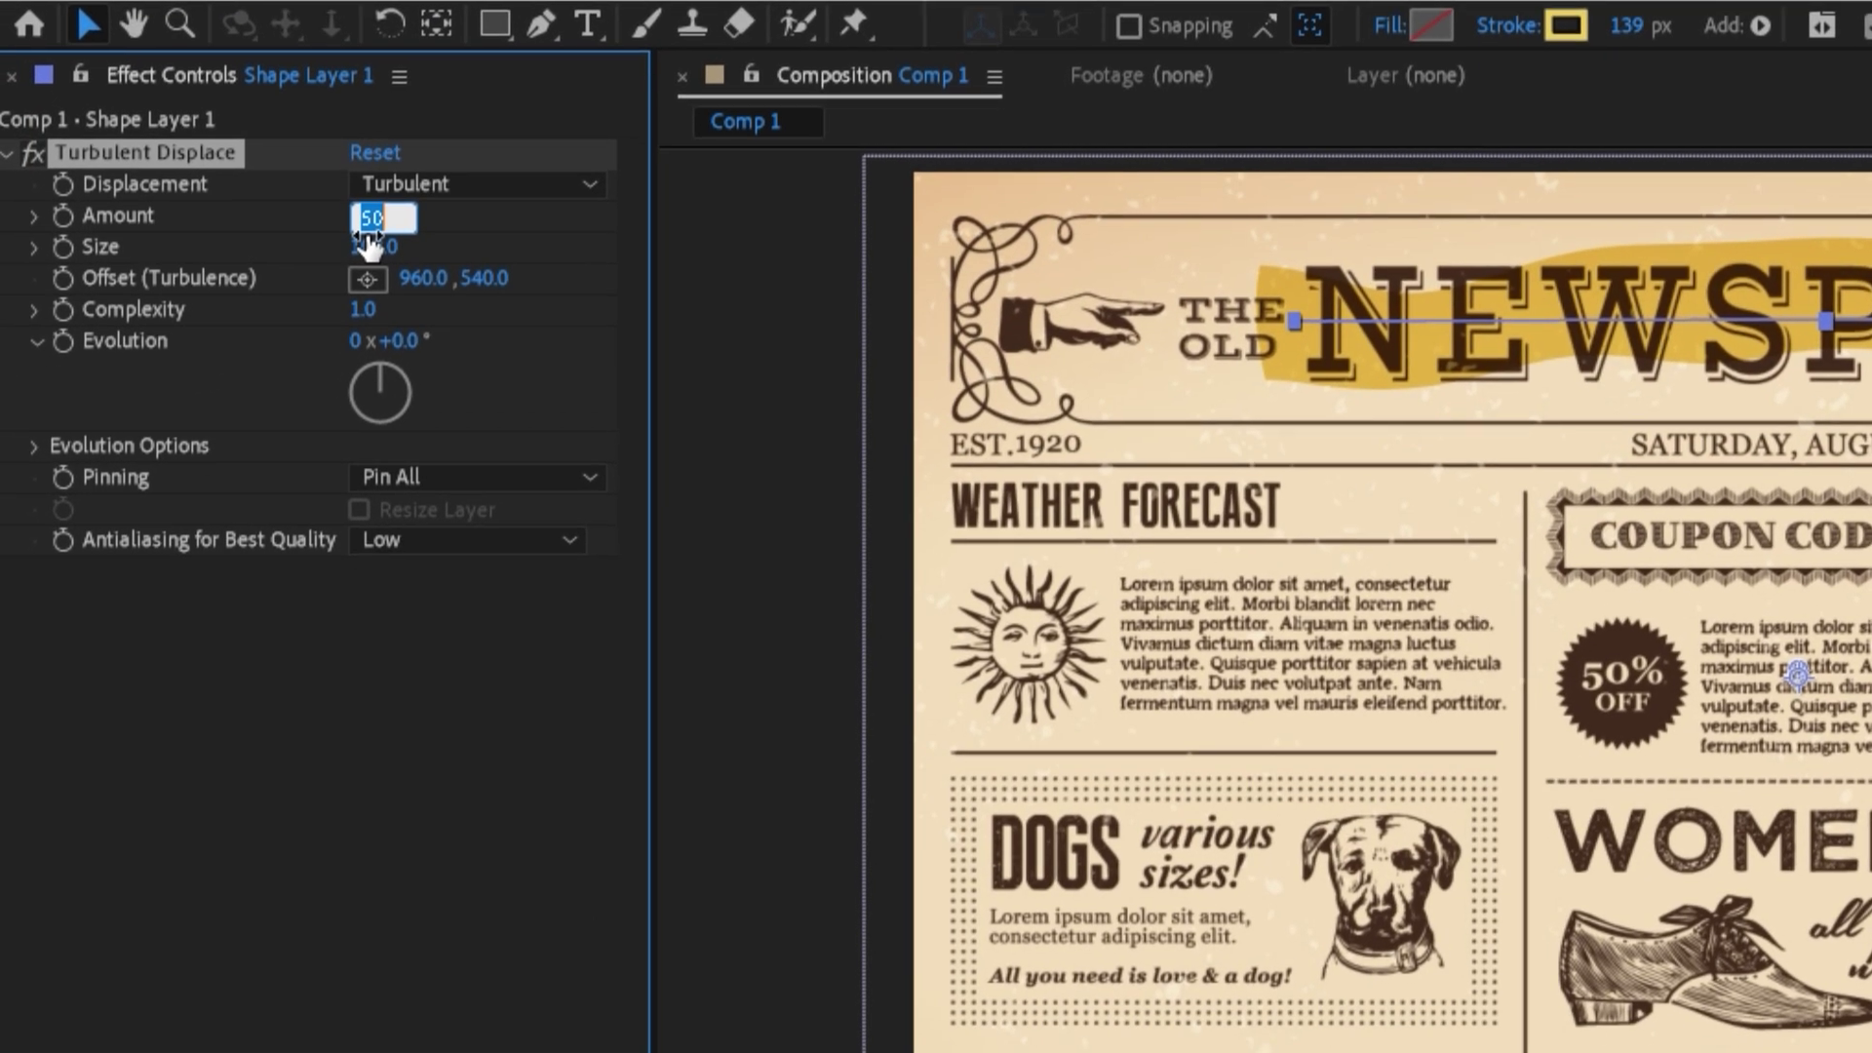
key("BackSpace")
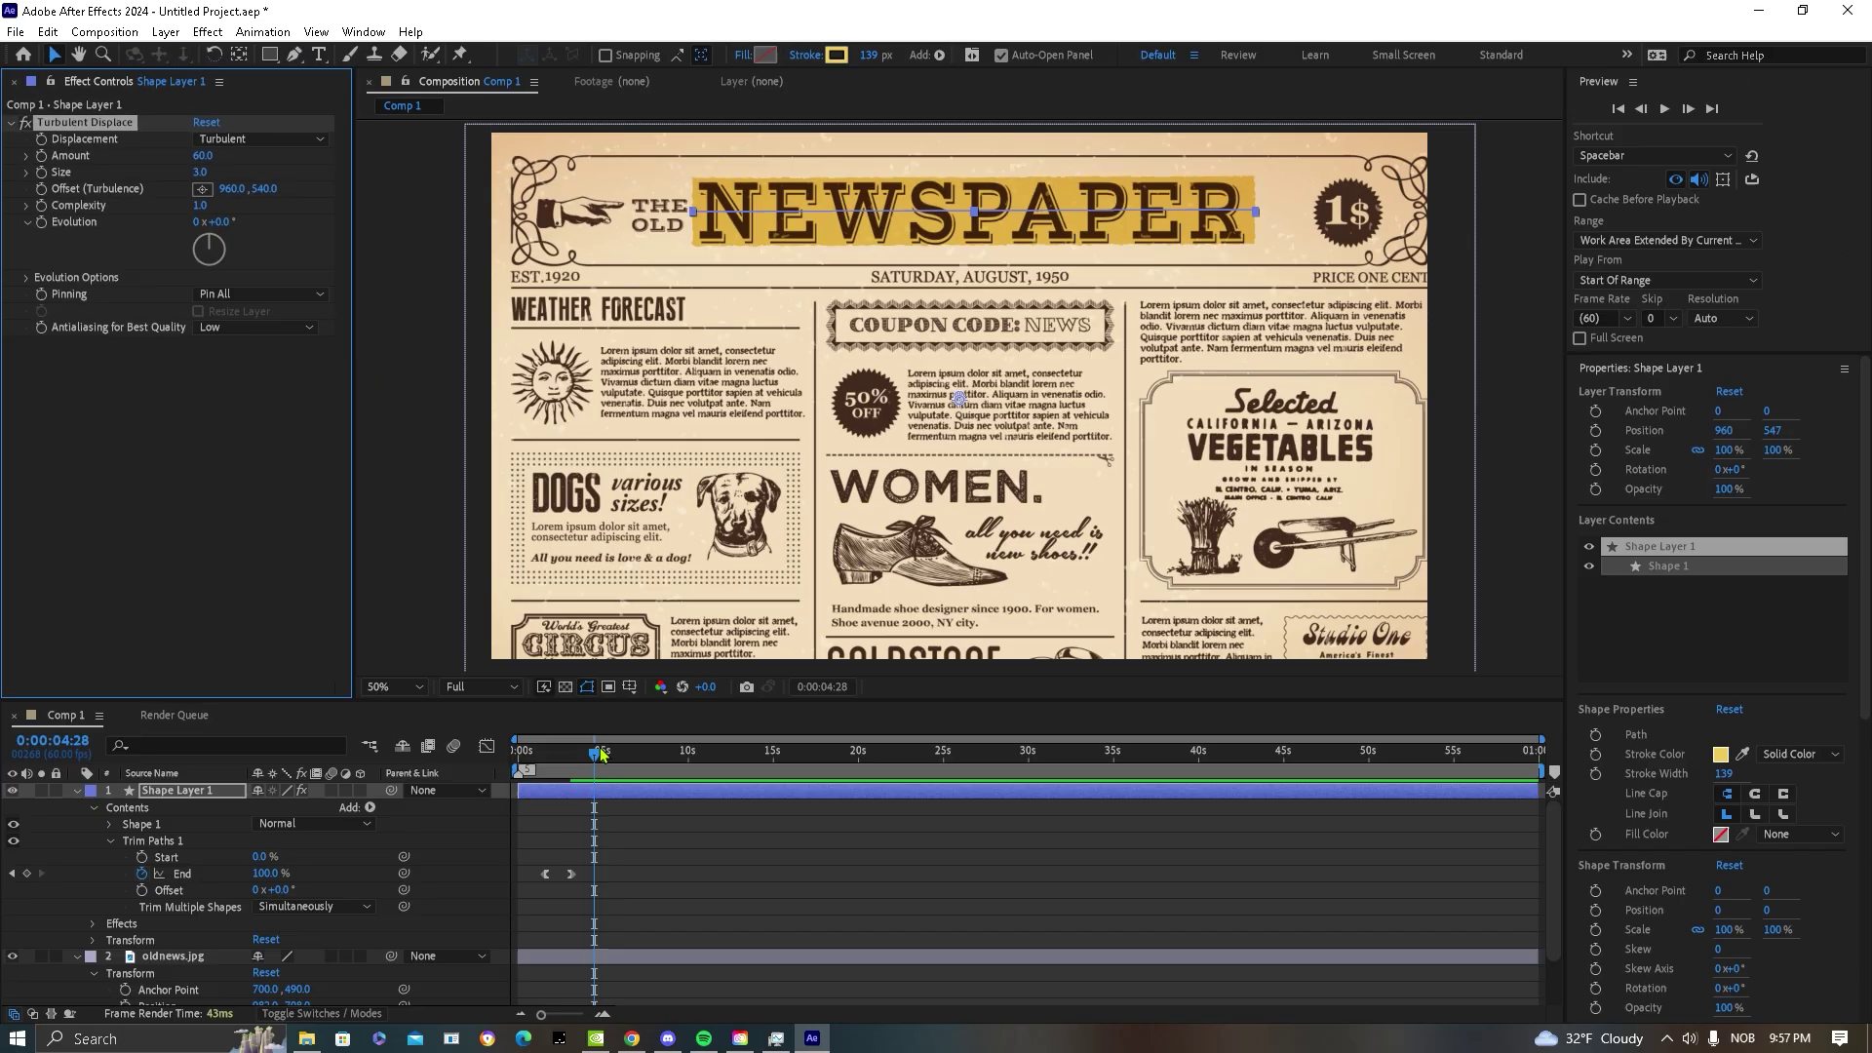
- Animate Turbulent Displace's Offset (Turbulence) with keyframes from 0:00:01:26 to 0:00:11:38, ending at 1117, 1012, and preview the highlight
left_click_drag(601, 752, 542, 752)
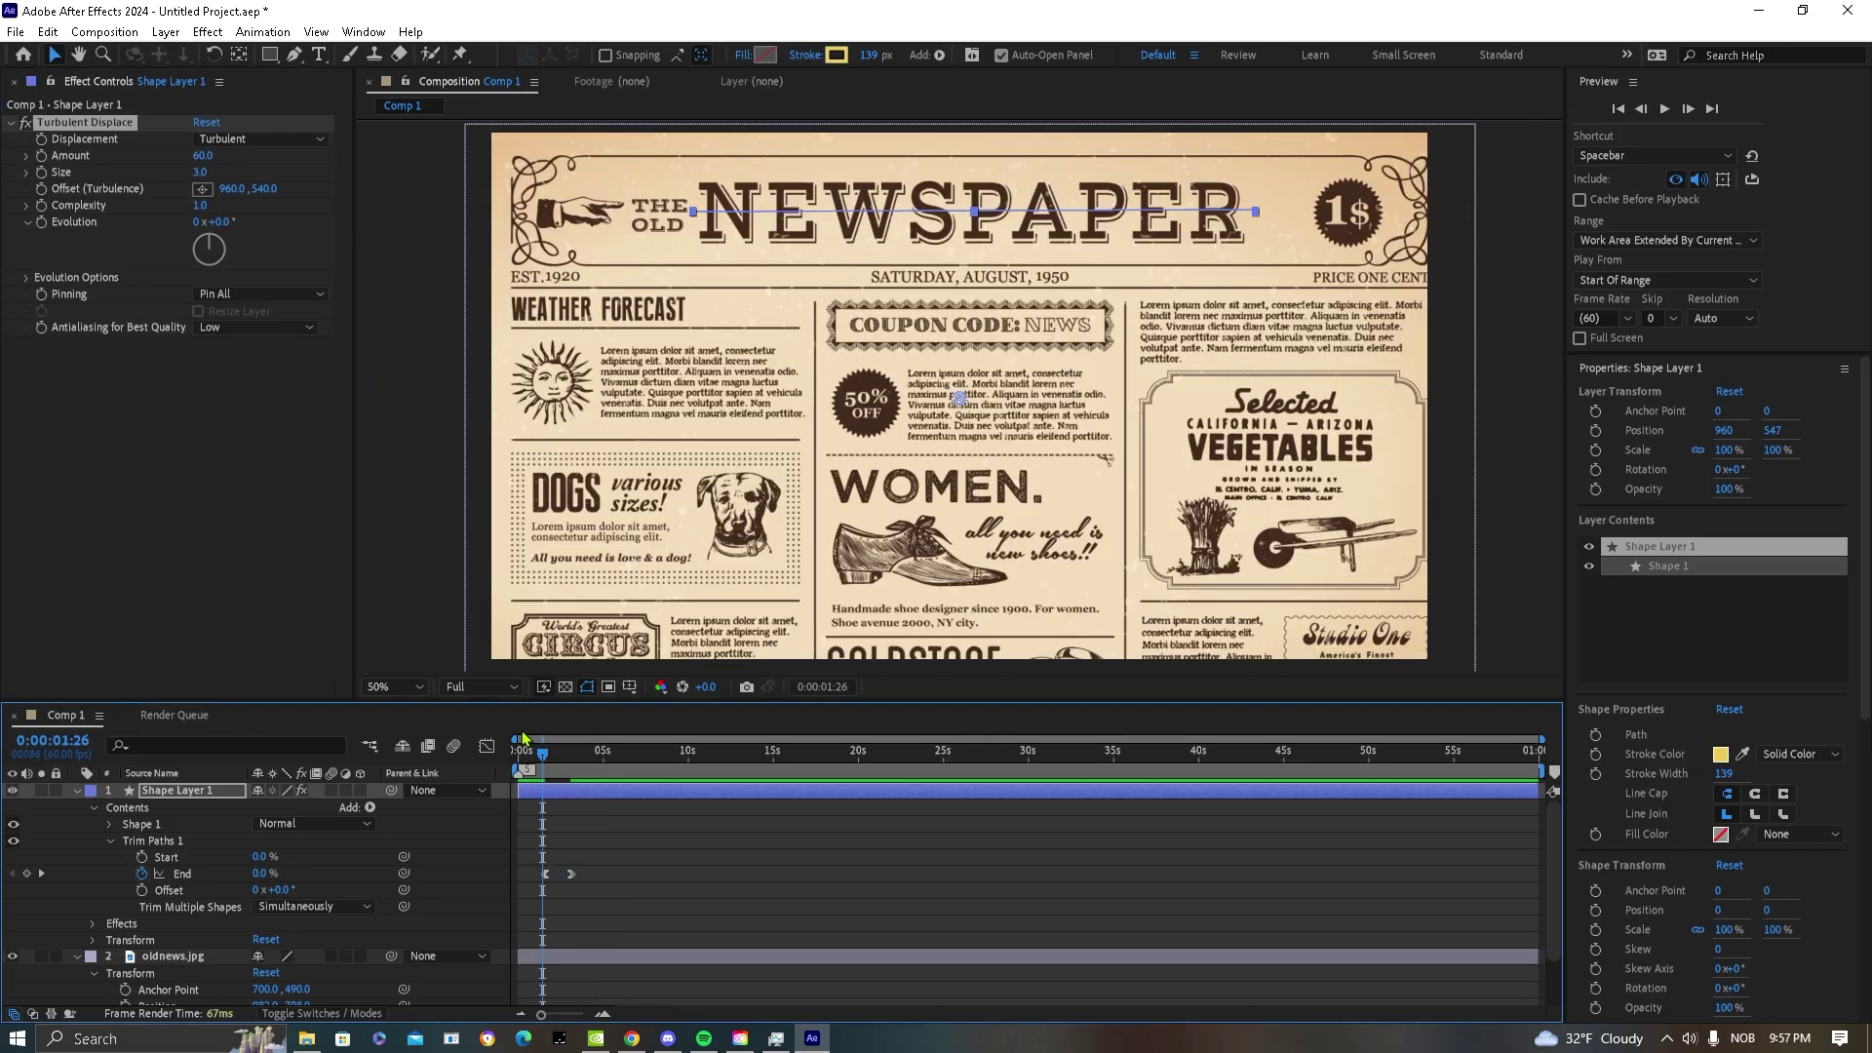
left_click(44, 198)
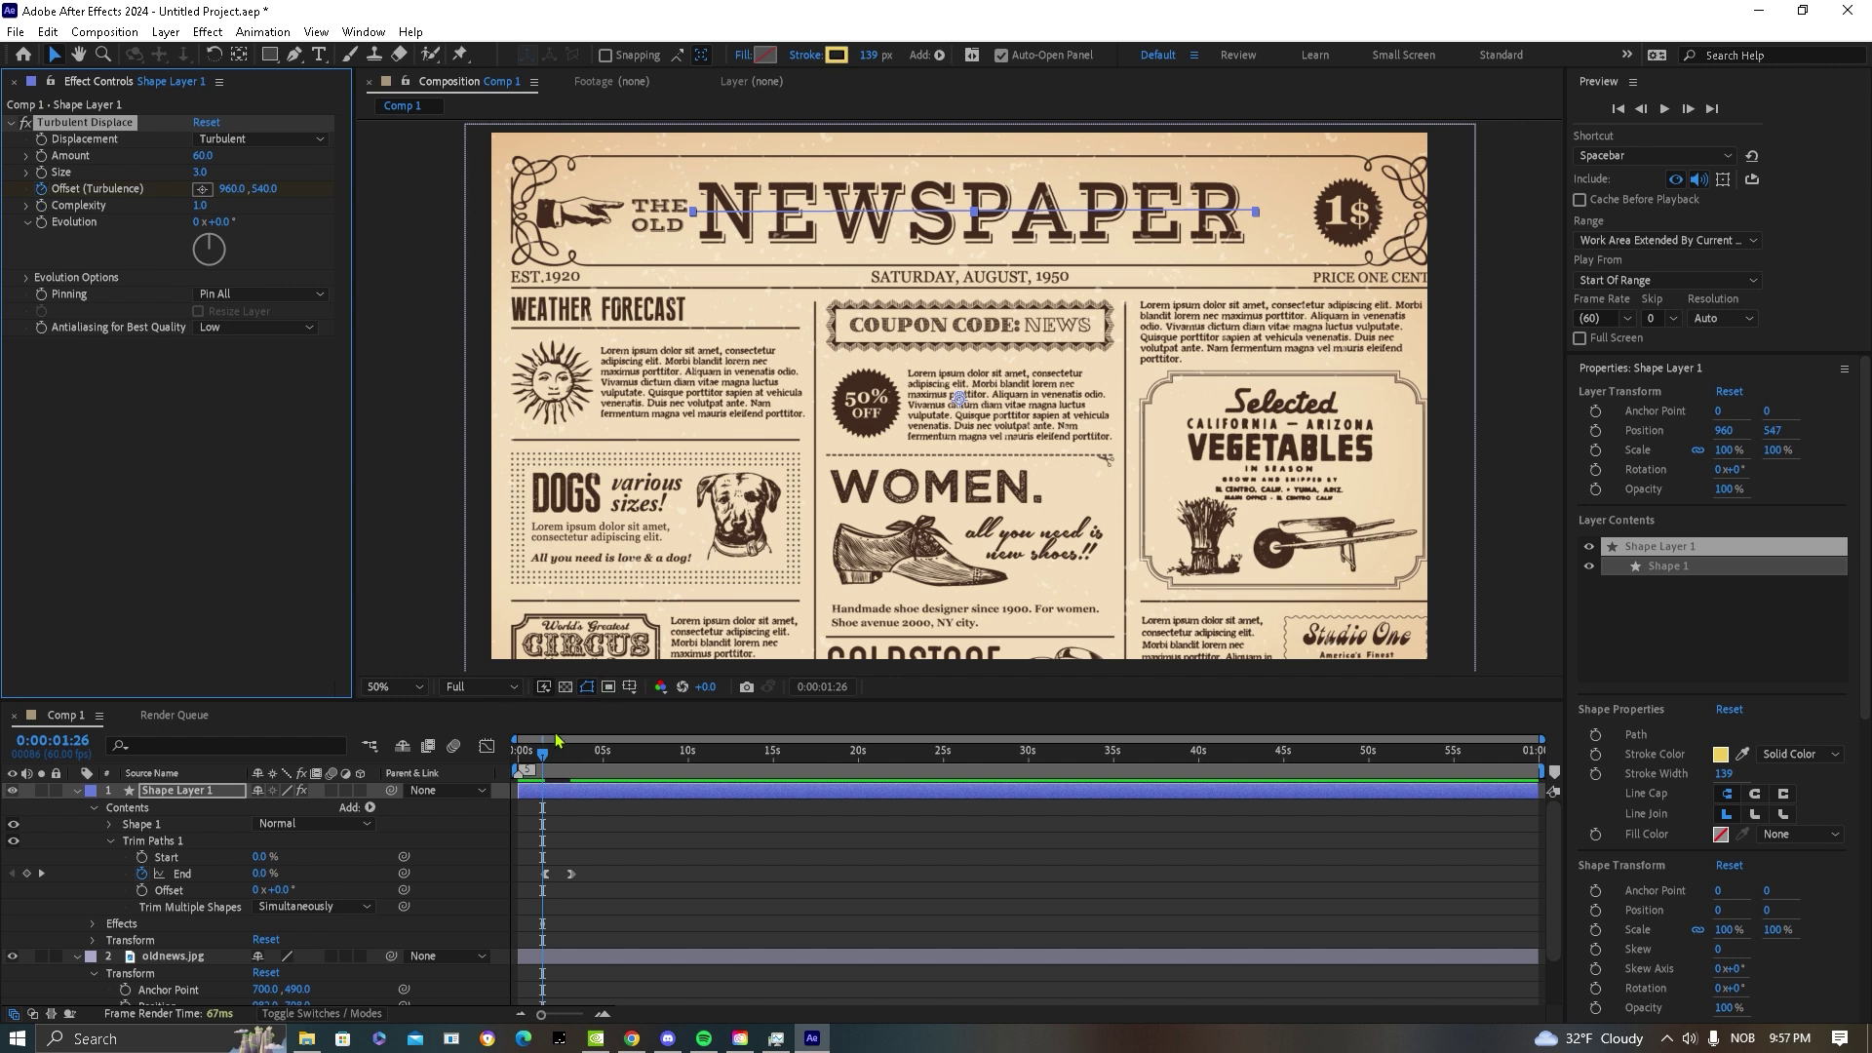
left_click_drag(553, 742, 718, 765)
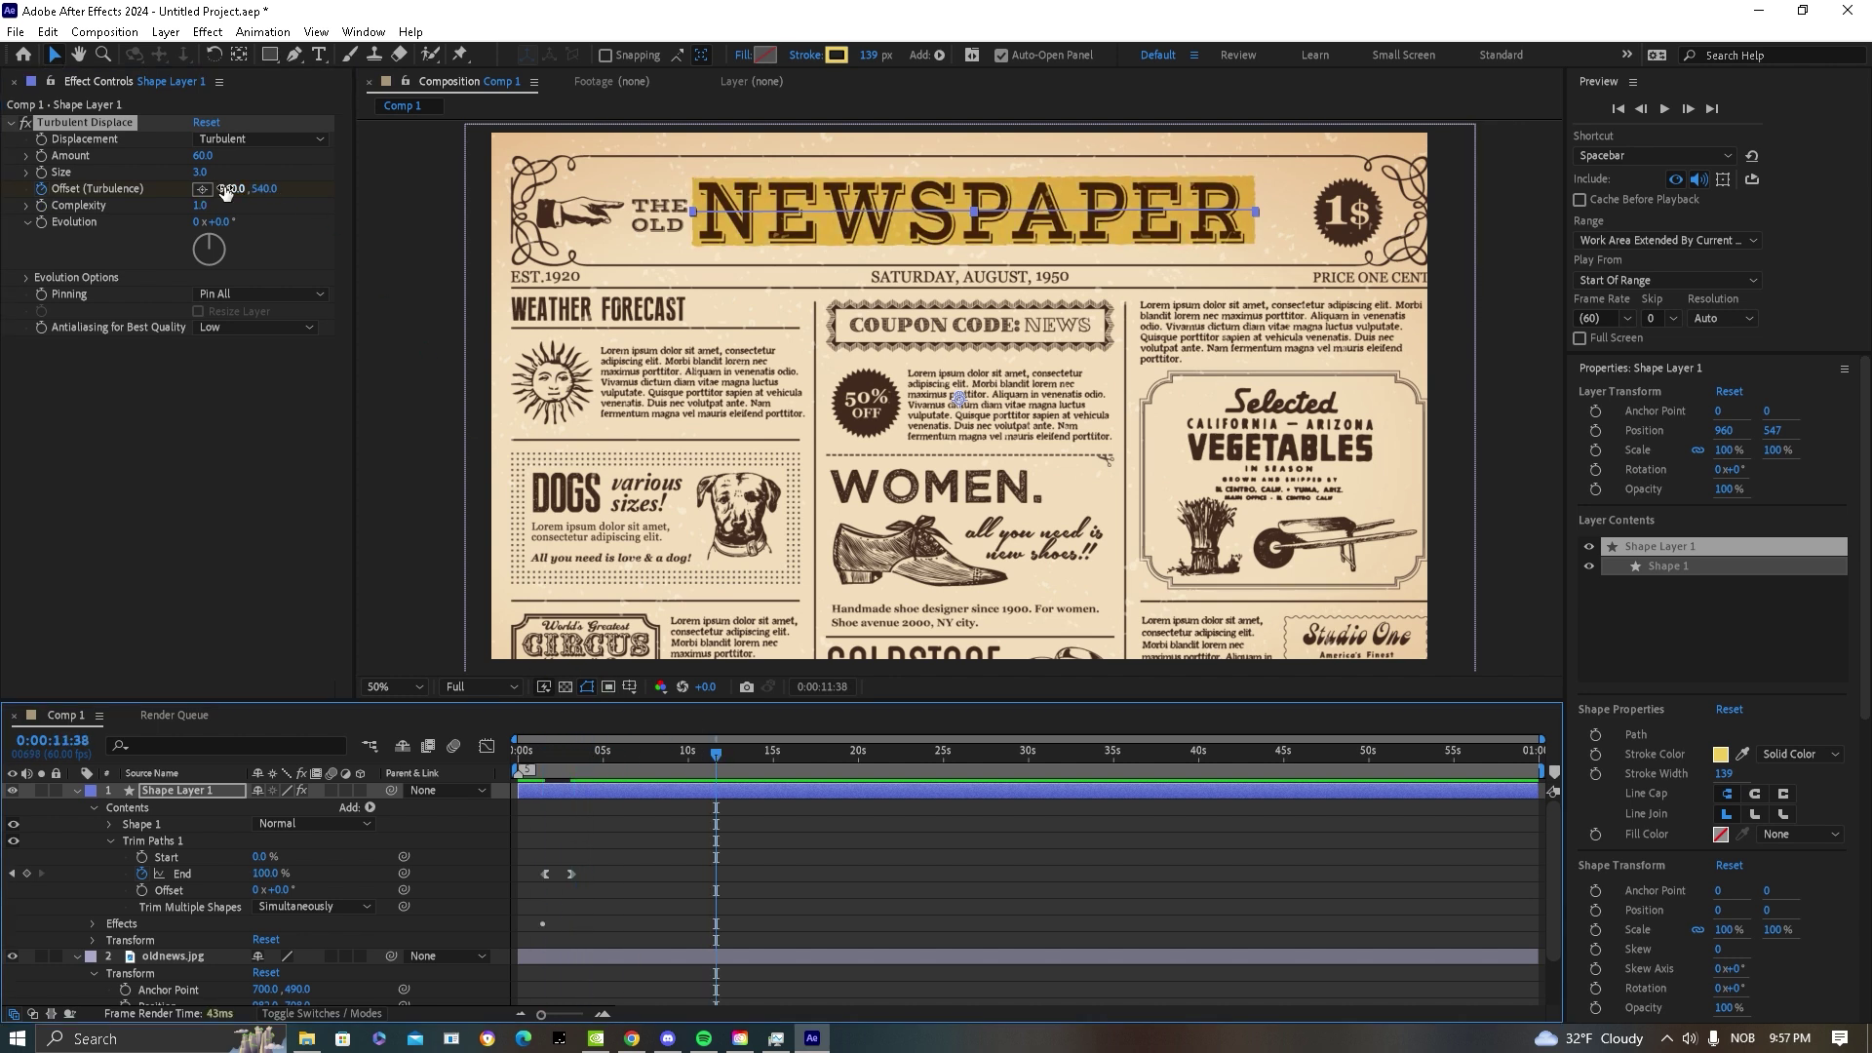
left_click_drag(225, 192, 460, 209)
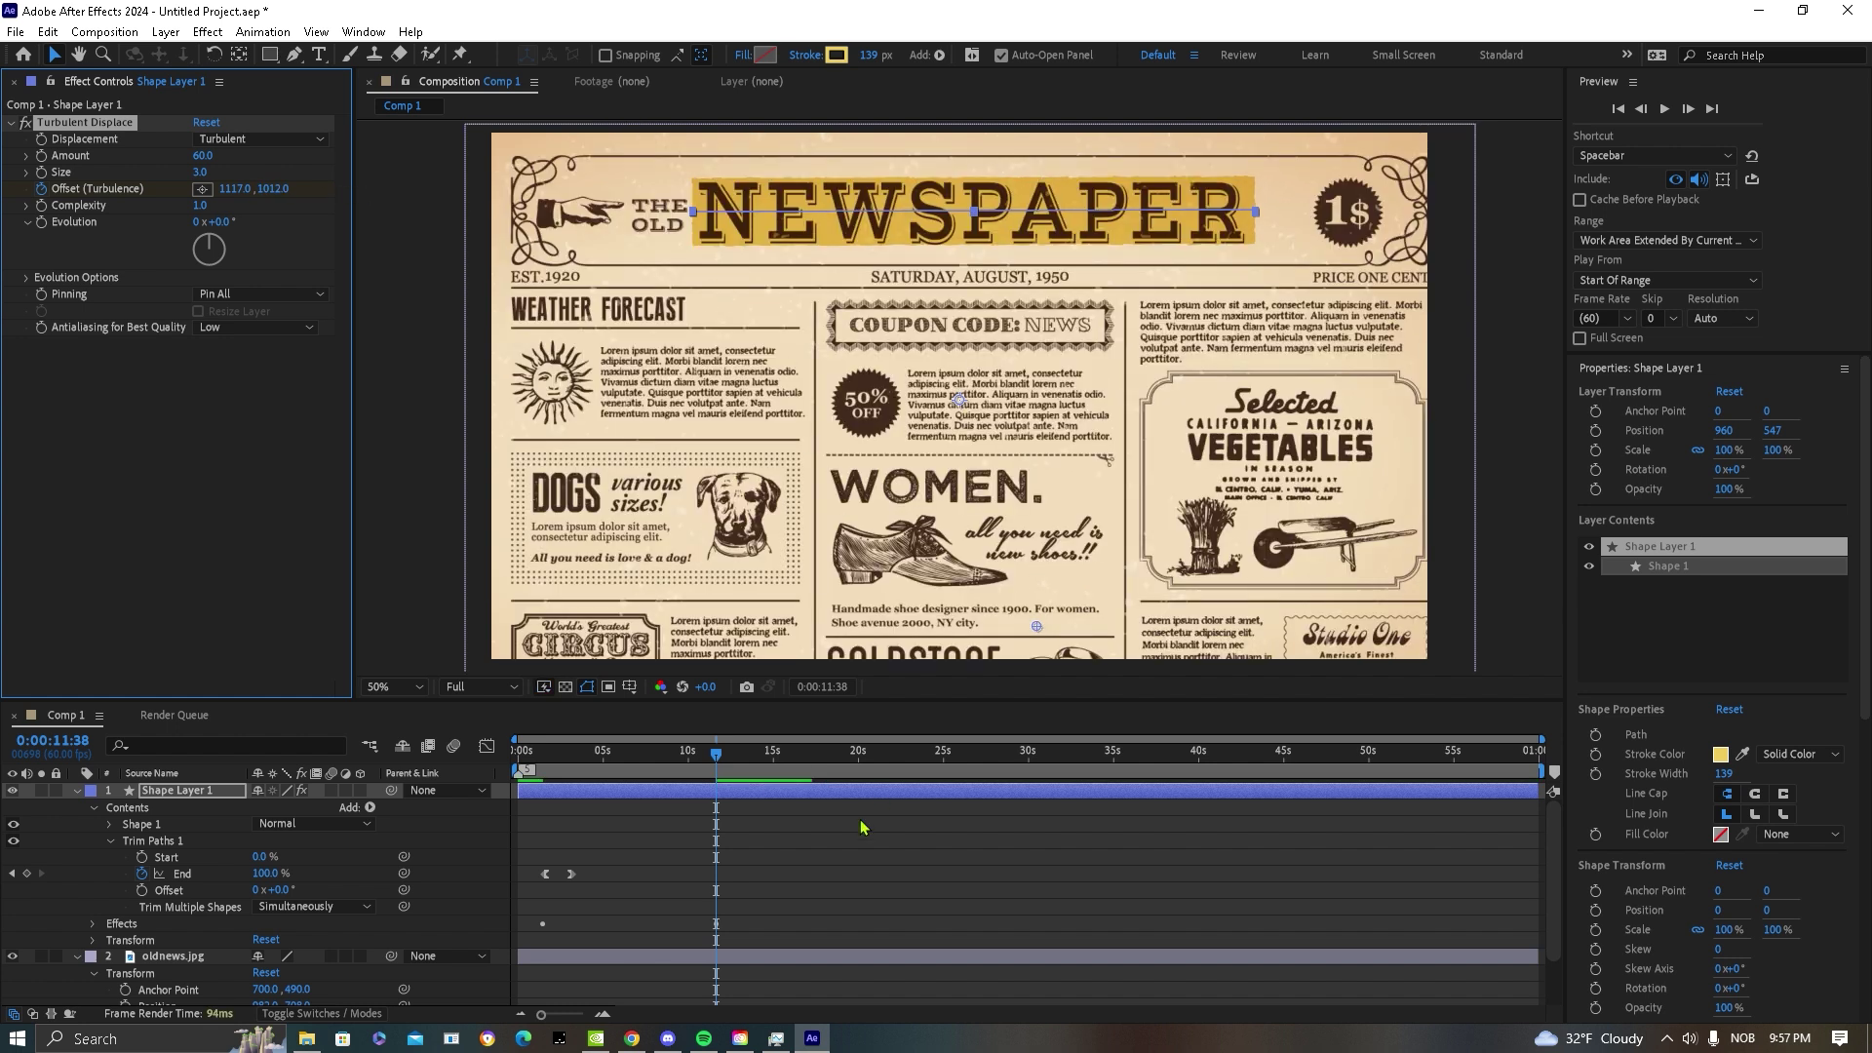
left_click_drag(717, 754, 538, 804)
left_click(703, 860)
key("space")
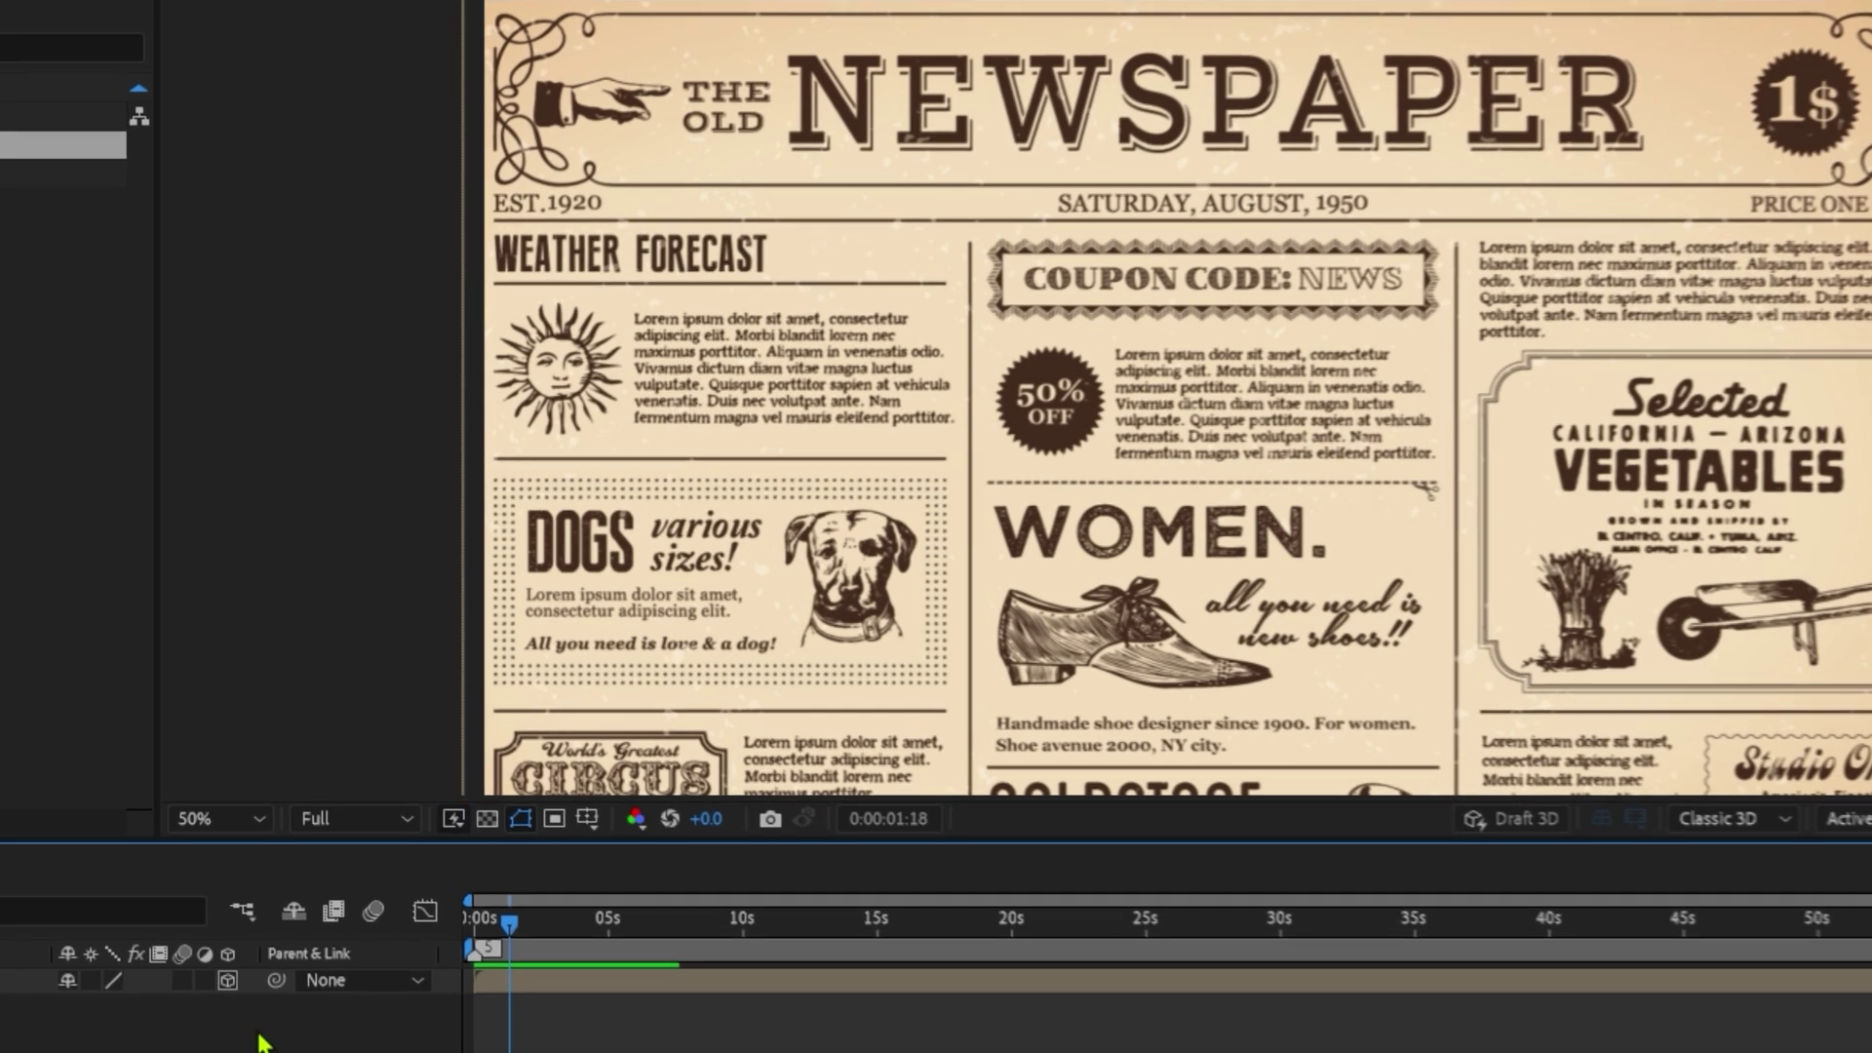
- Create a one-node camera named Camera 1 with the 35mm preset above the newspaper composition layer
right_click(161, 1012)
mouse_move(223, 670)
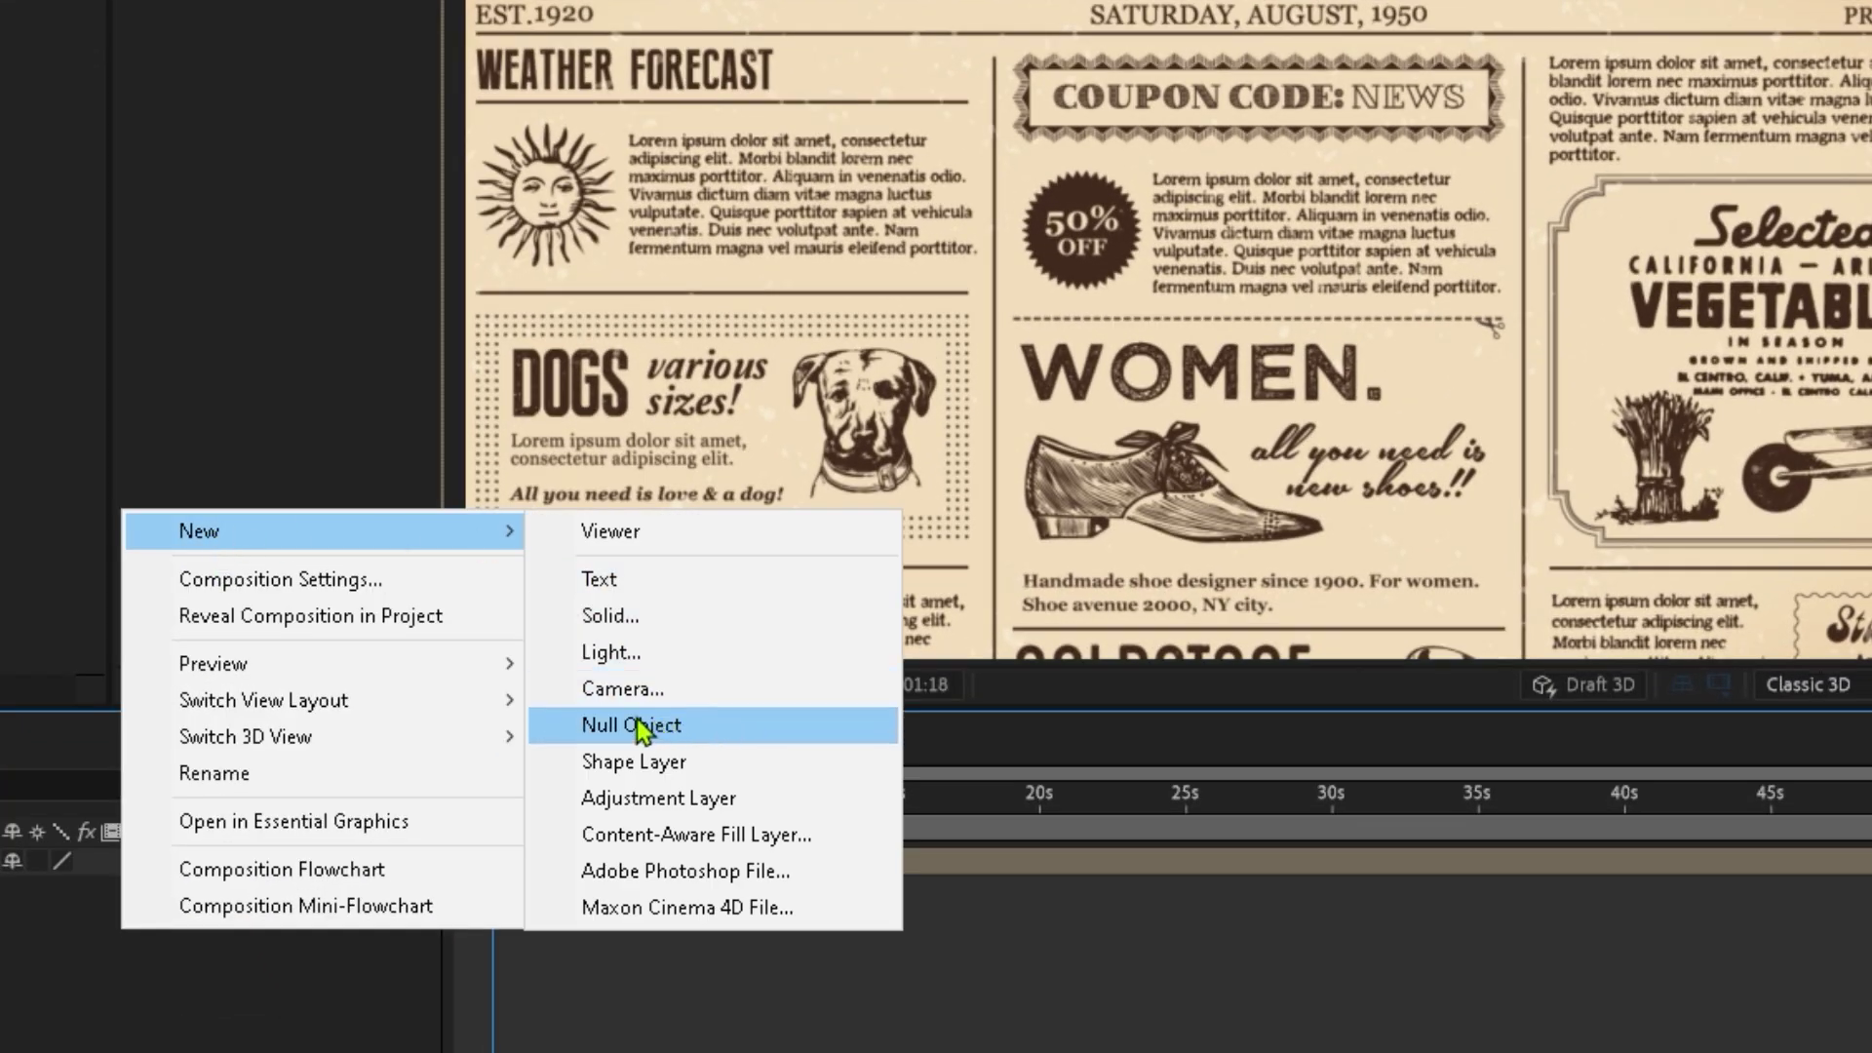
left_click(613, 690)
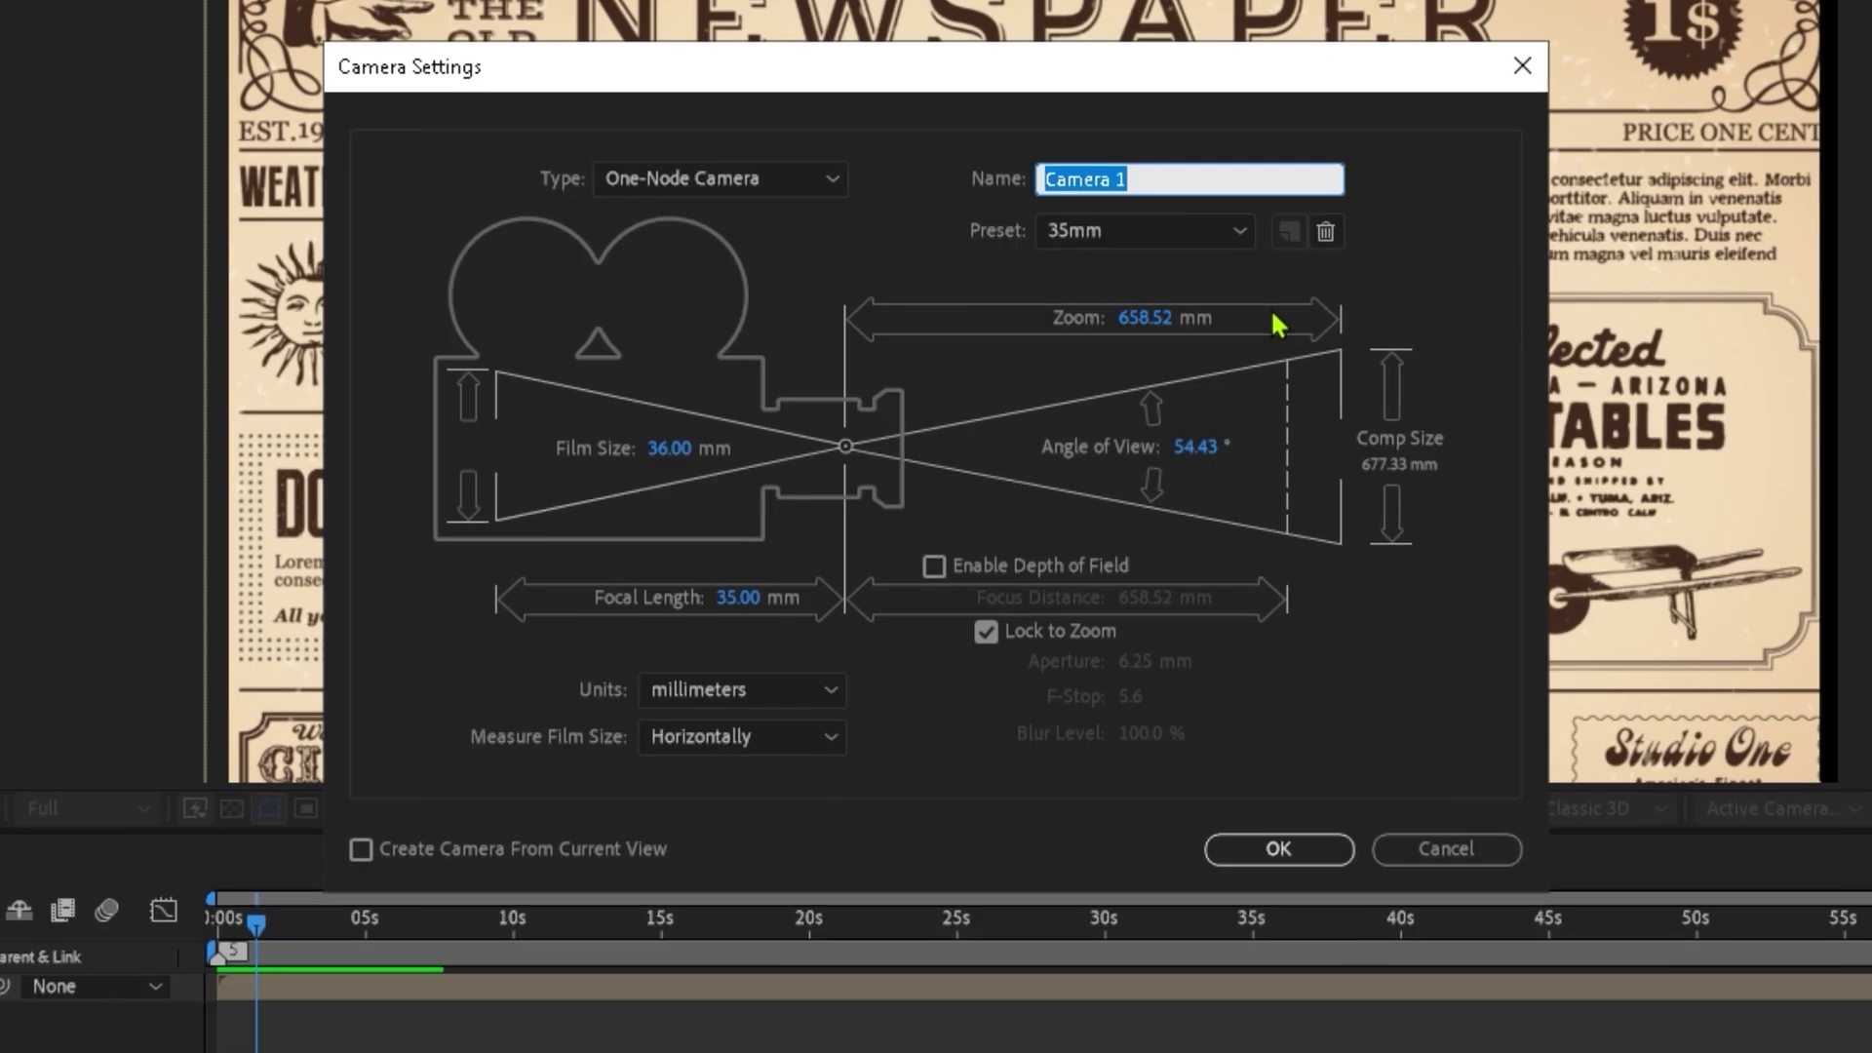
left_click(1140, 234)
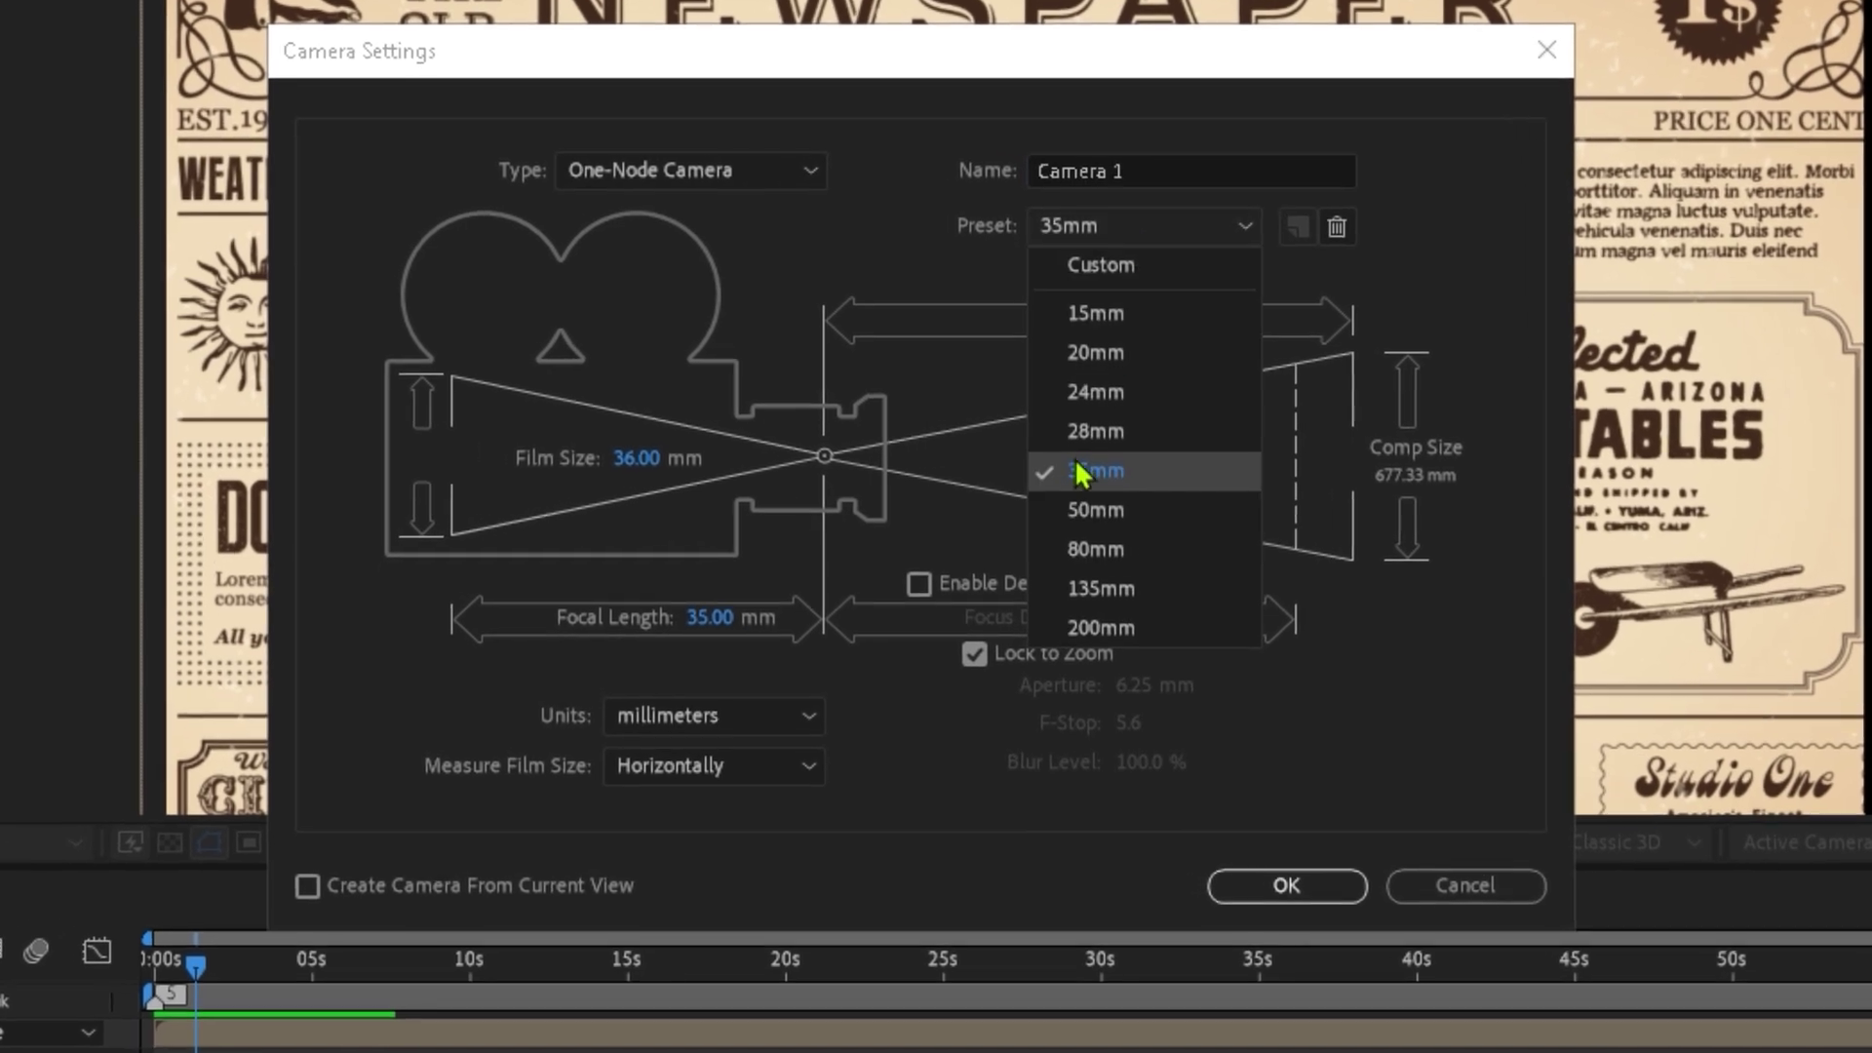
left_click(1077, 474)
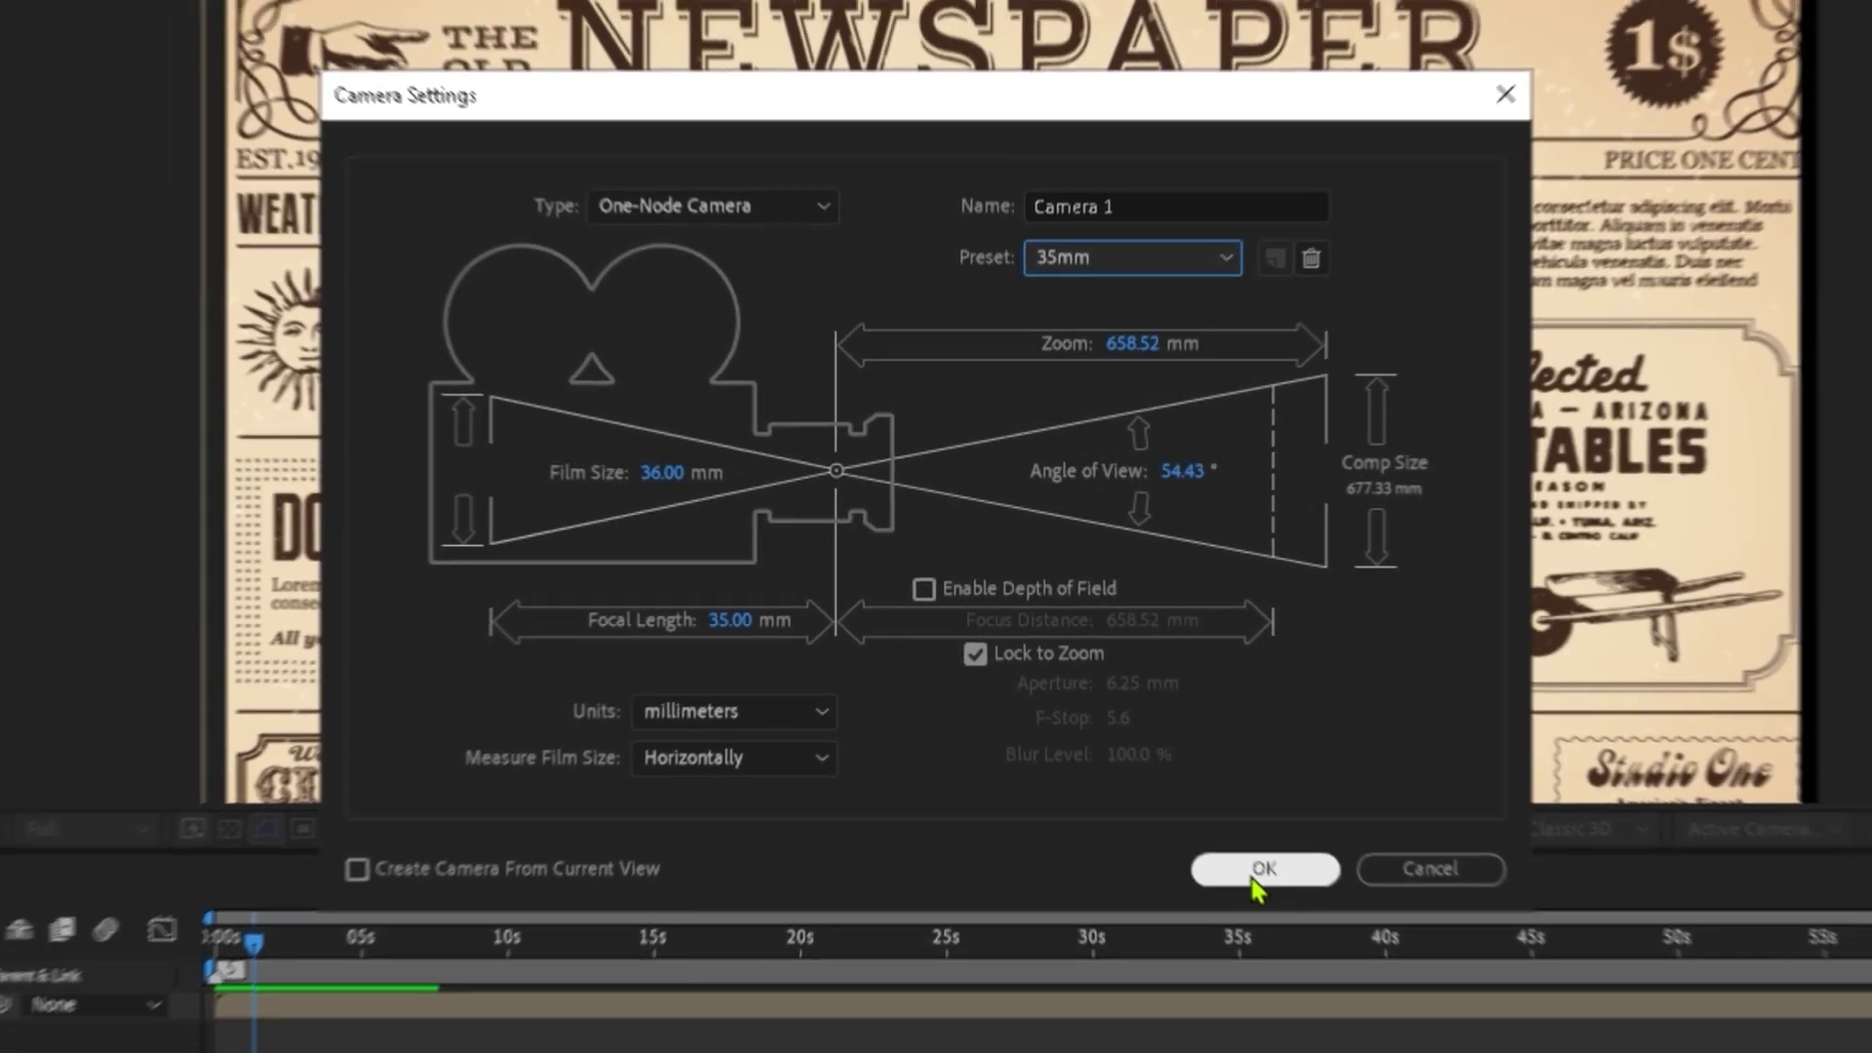
left_click(1298, 904)
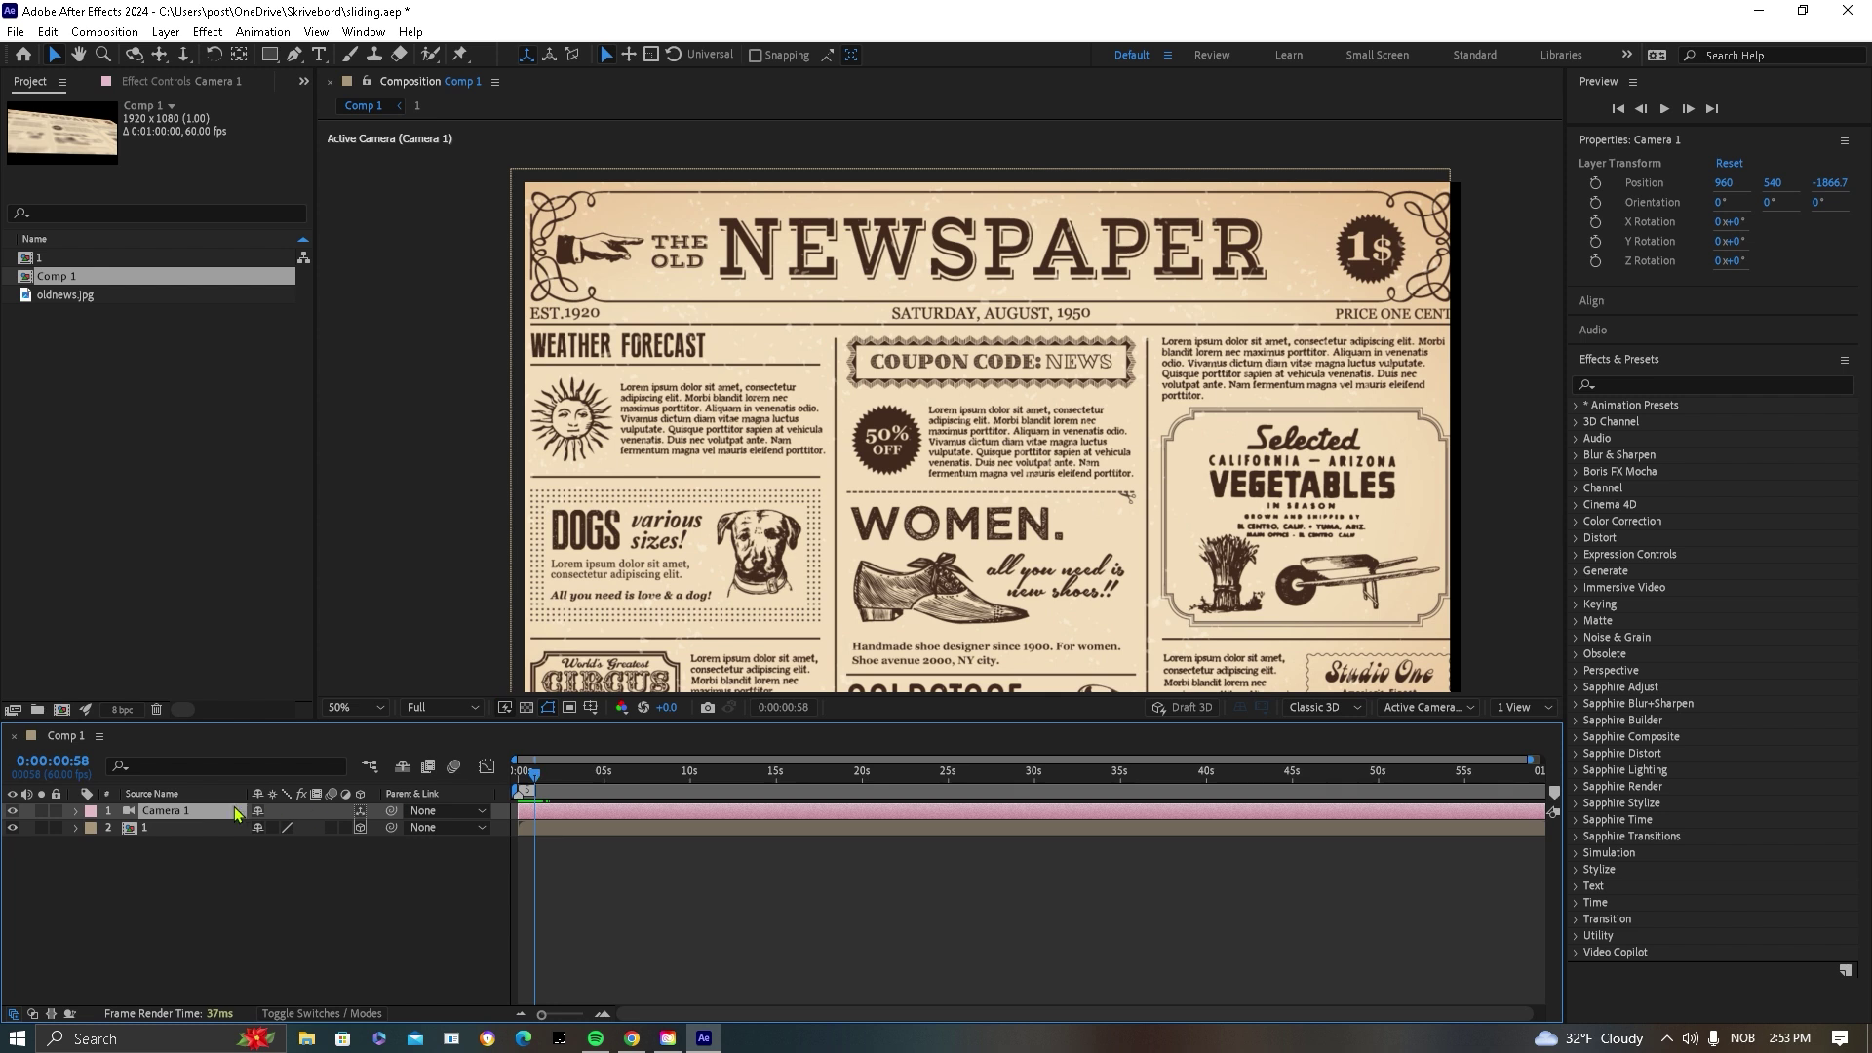
- Tilt the newspaper layer back in 3D space and set Camera 1's Zoom to 3813.7 pixels
left_click(78, 811)
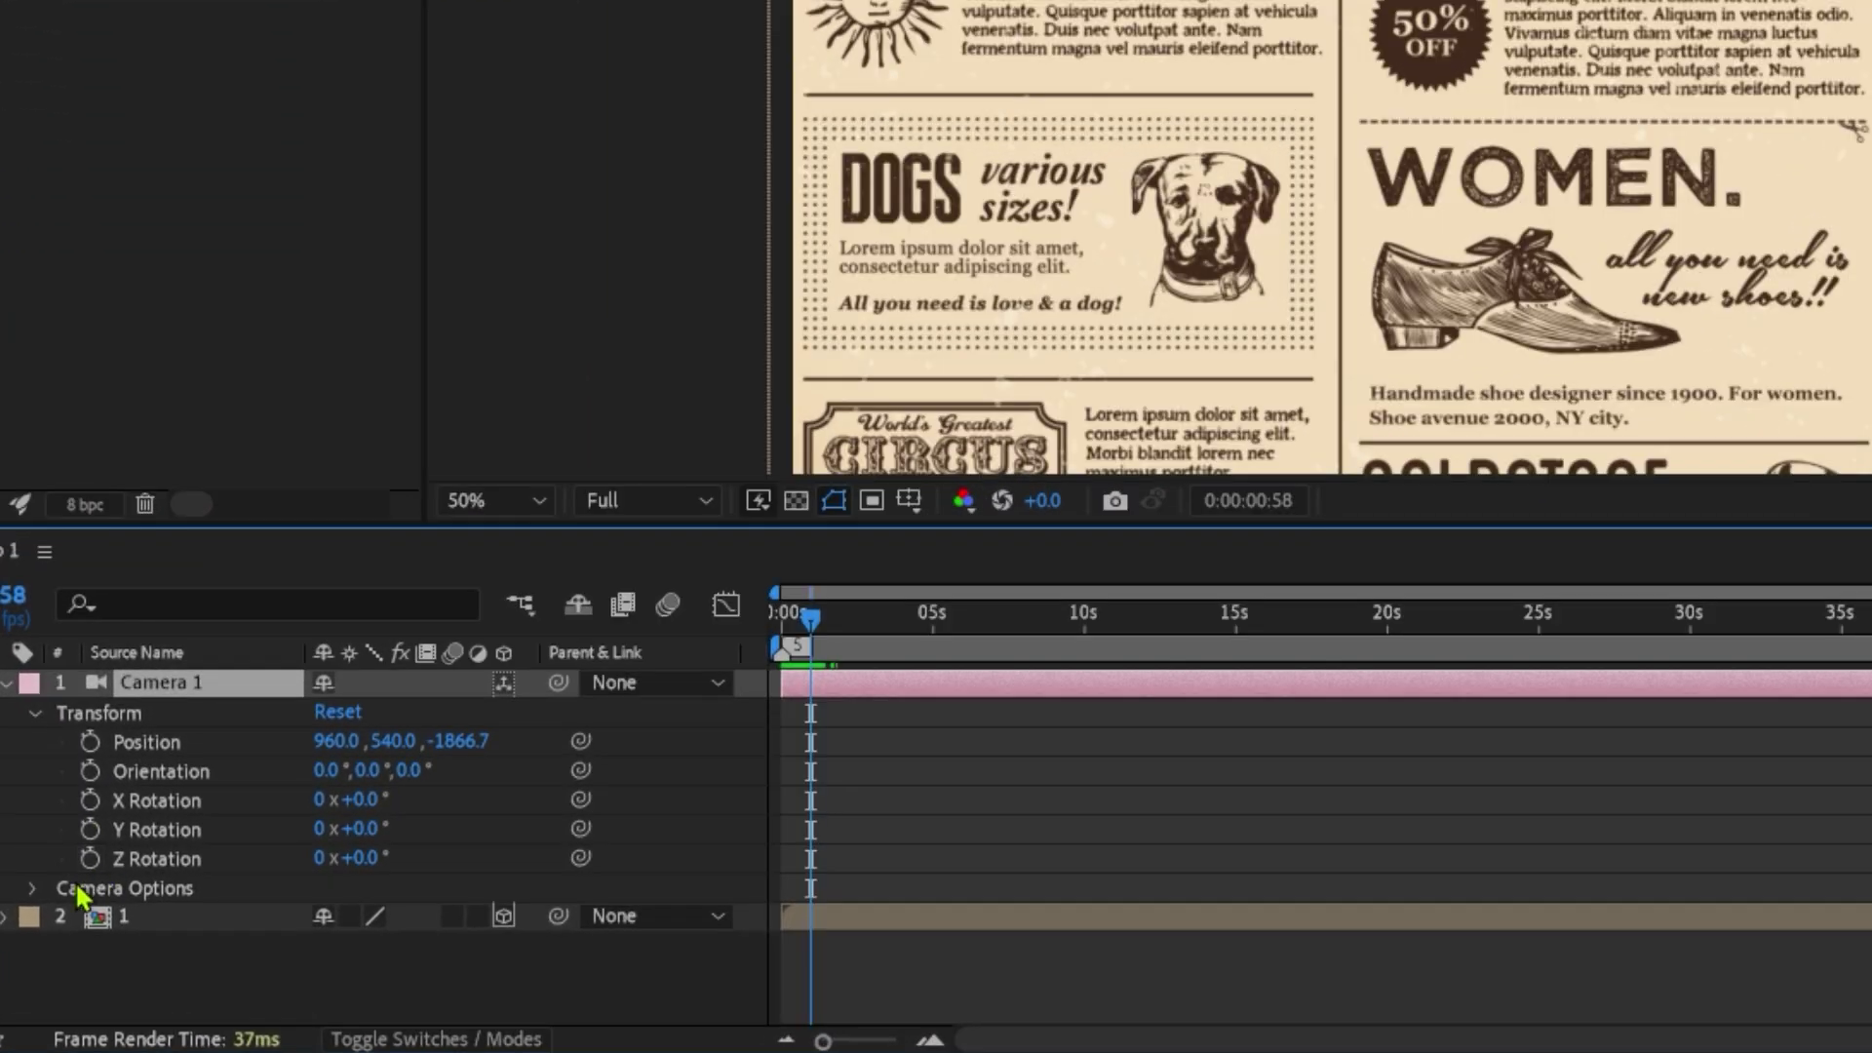
left_click(32, 888)
scroll(83, 823, "down", 1)
scroll(227, 910, "up", 1)
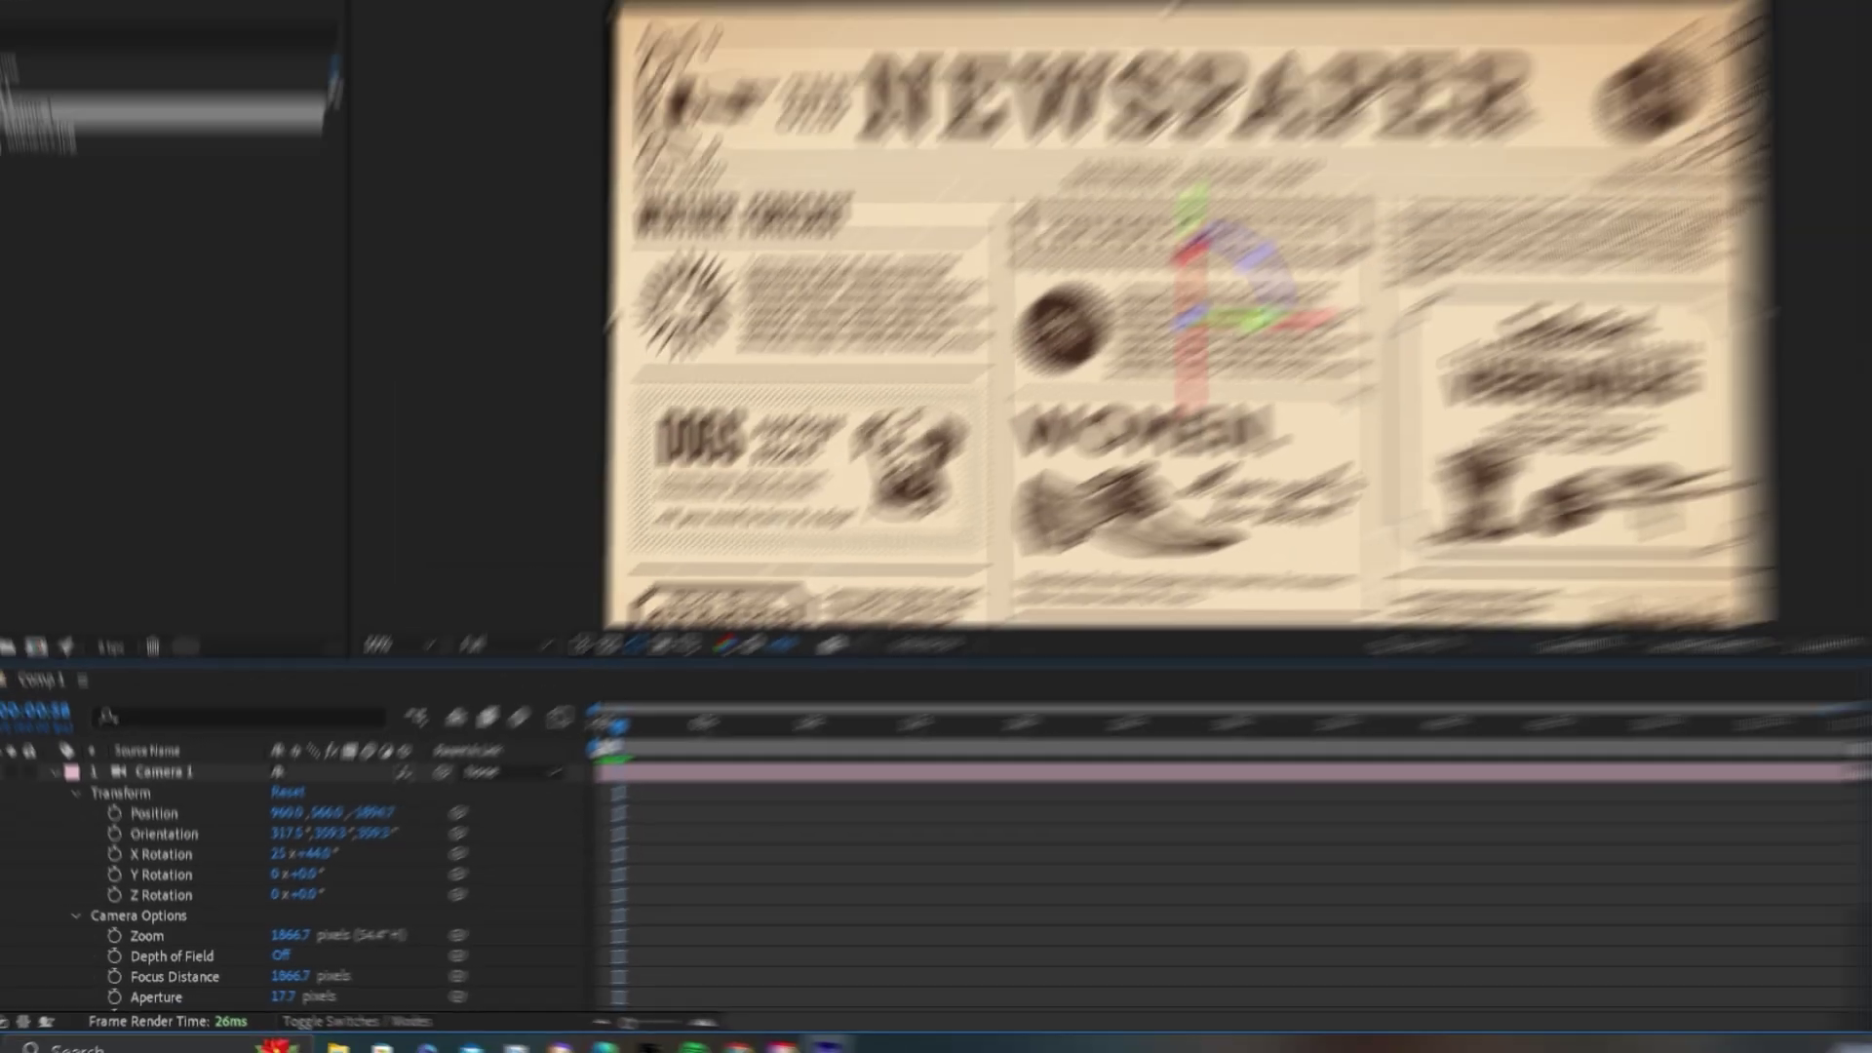
left_click_drag(1002, 440, 995, 343)
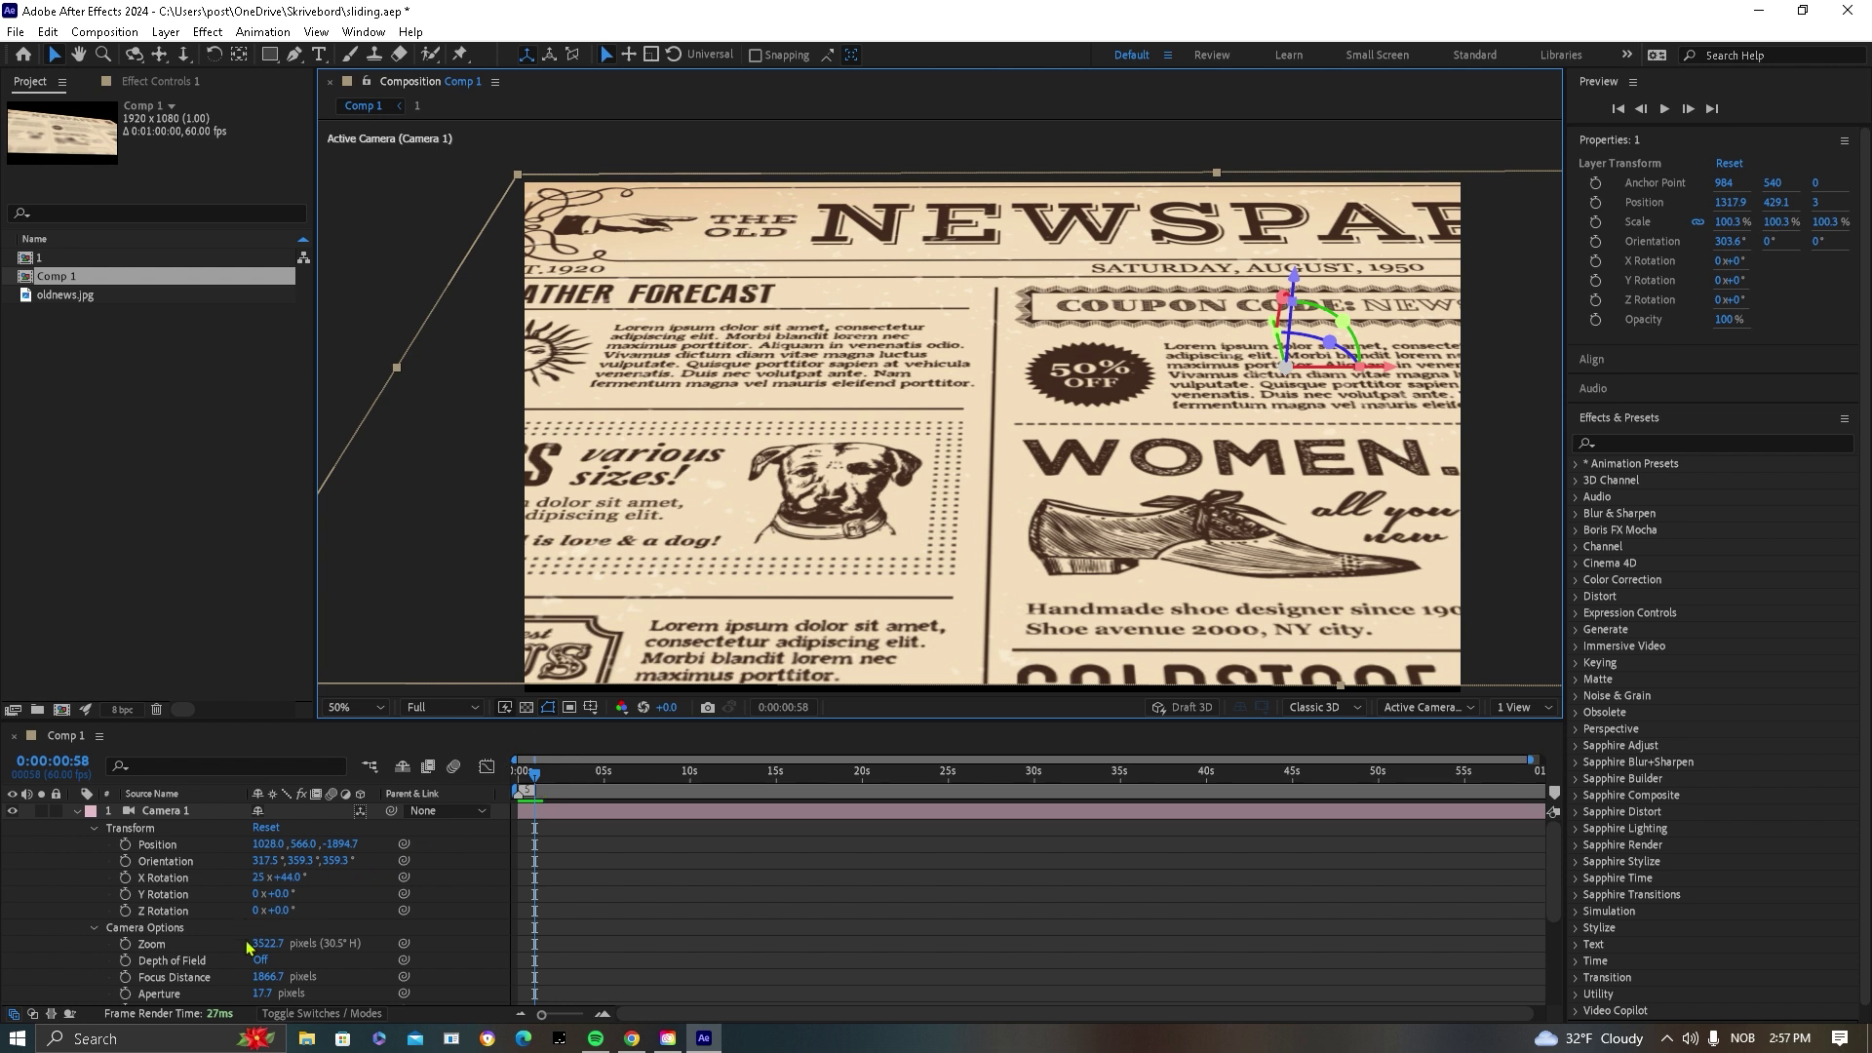
left_click_drag(266, 943, 339, 764)
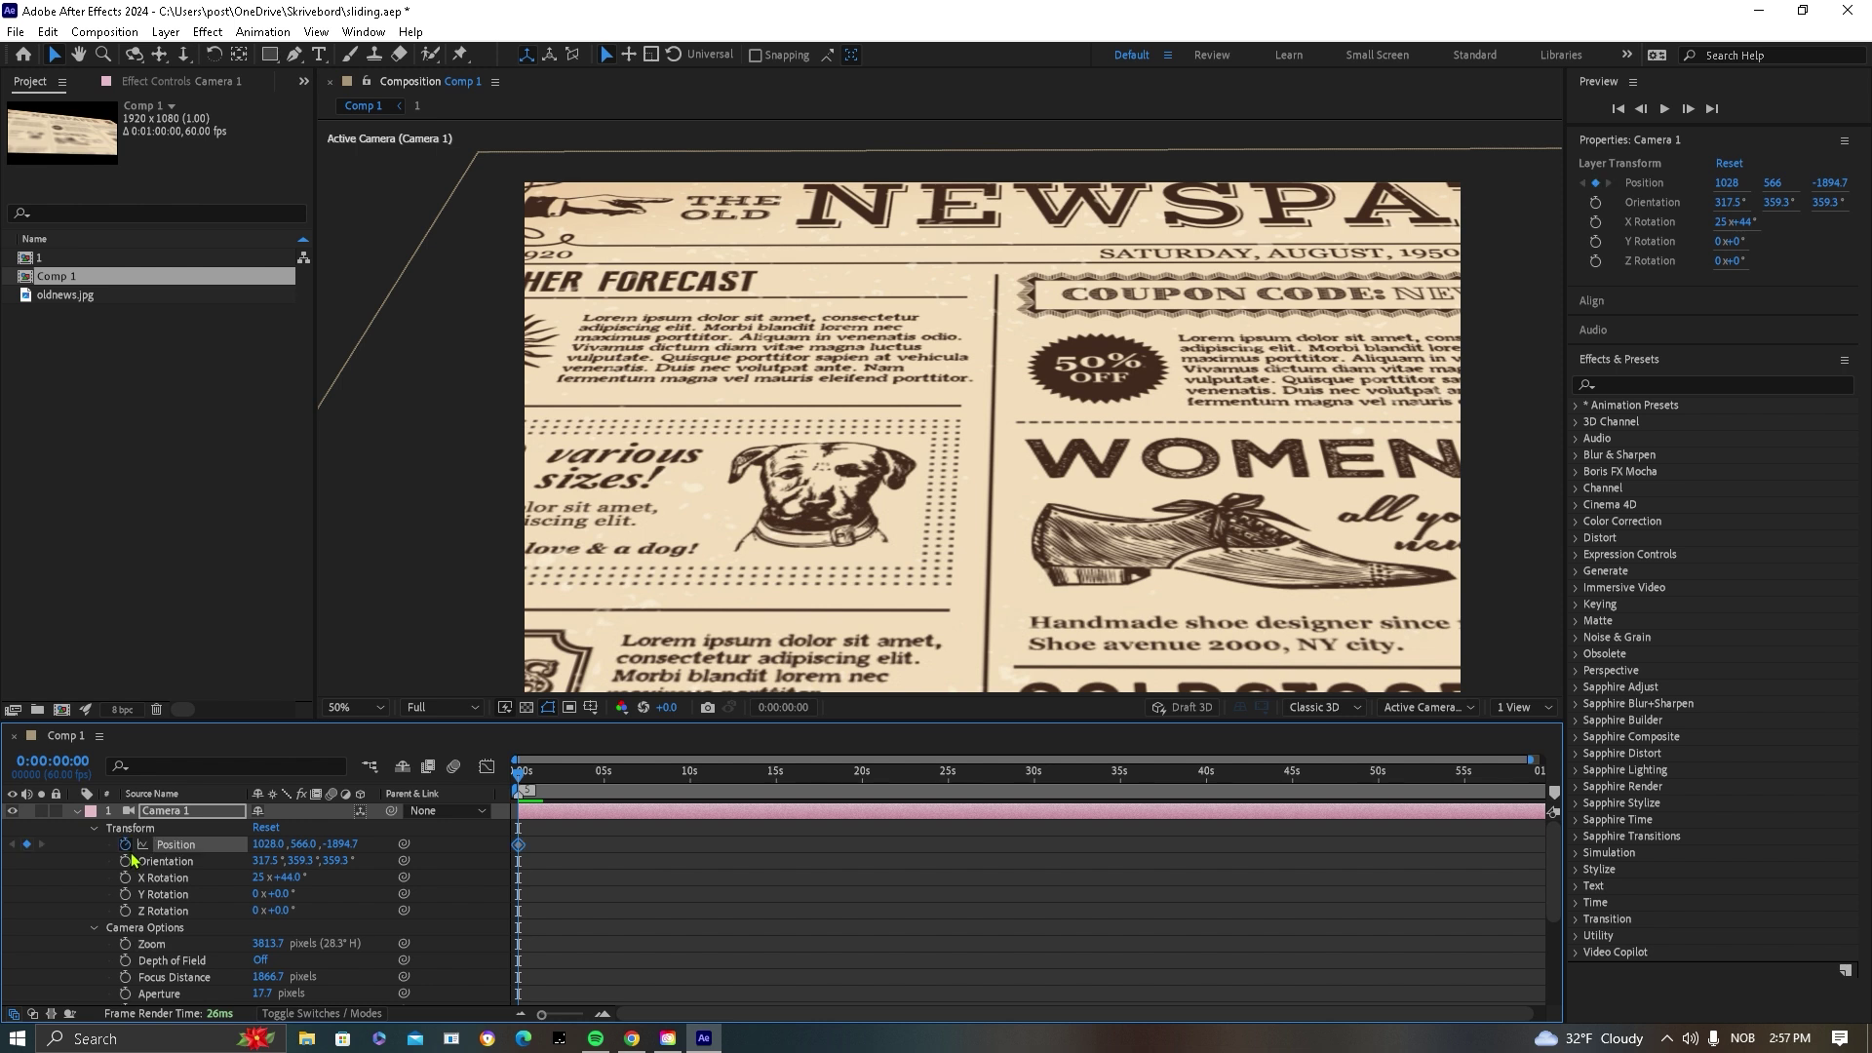
- Add a Camera 1 Position keyframe with X 1541 at 0:00:02:23 to slide across the page, and preview the move
left_click_drag(548, 782, 558, 783)
left_click_drag(269, 844, 542, 852)
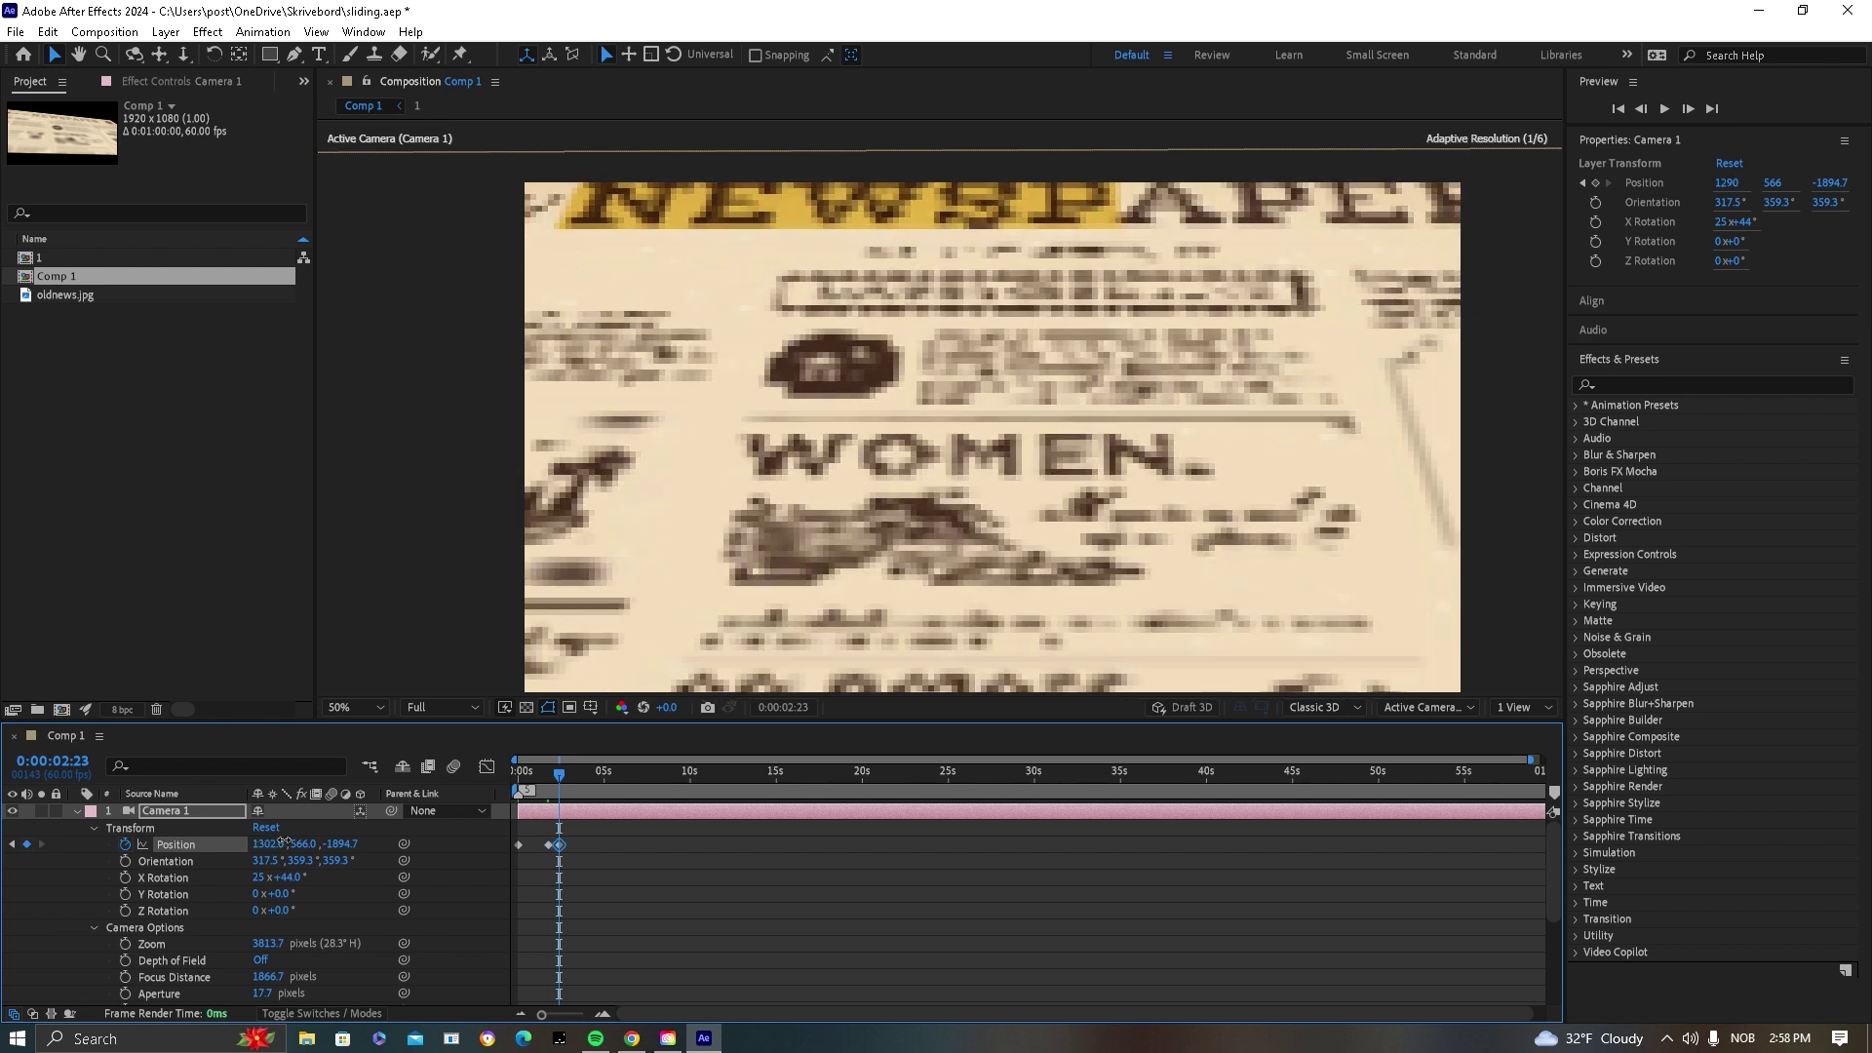
key("space")
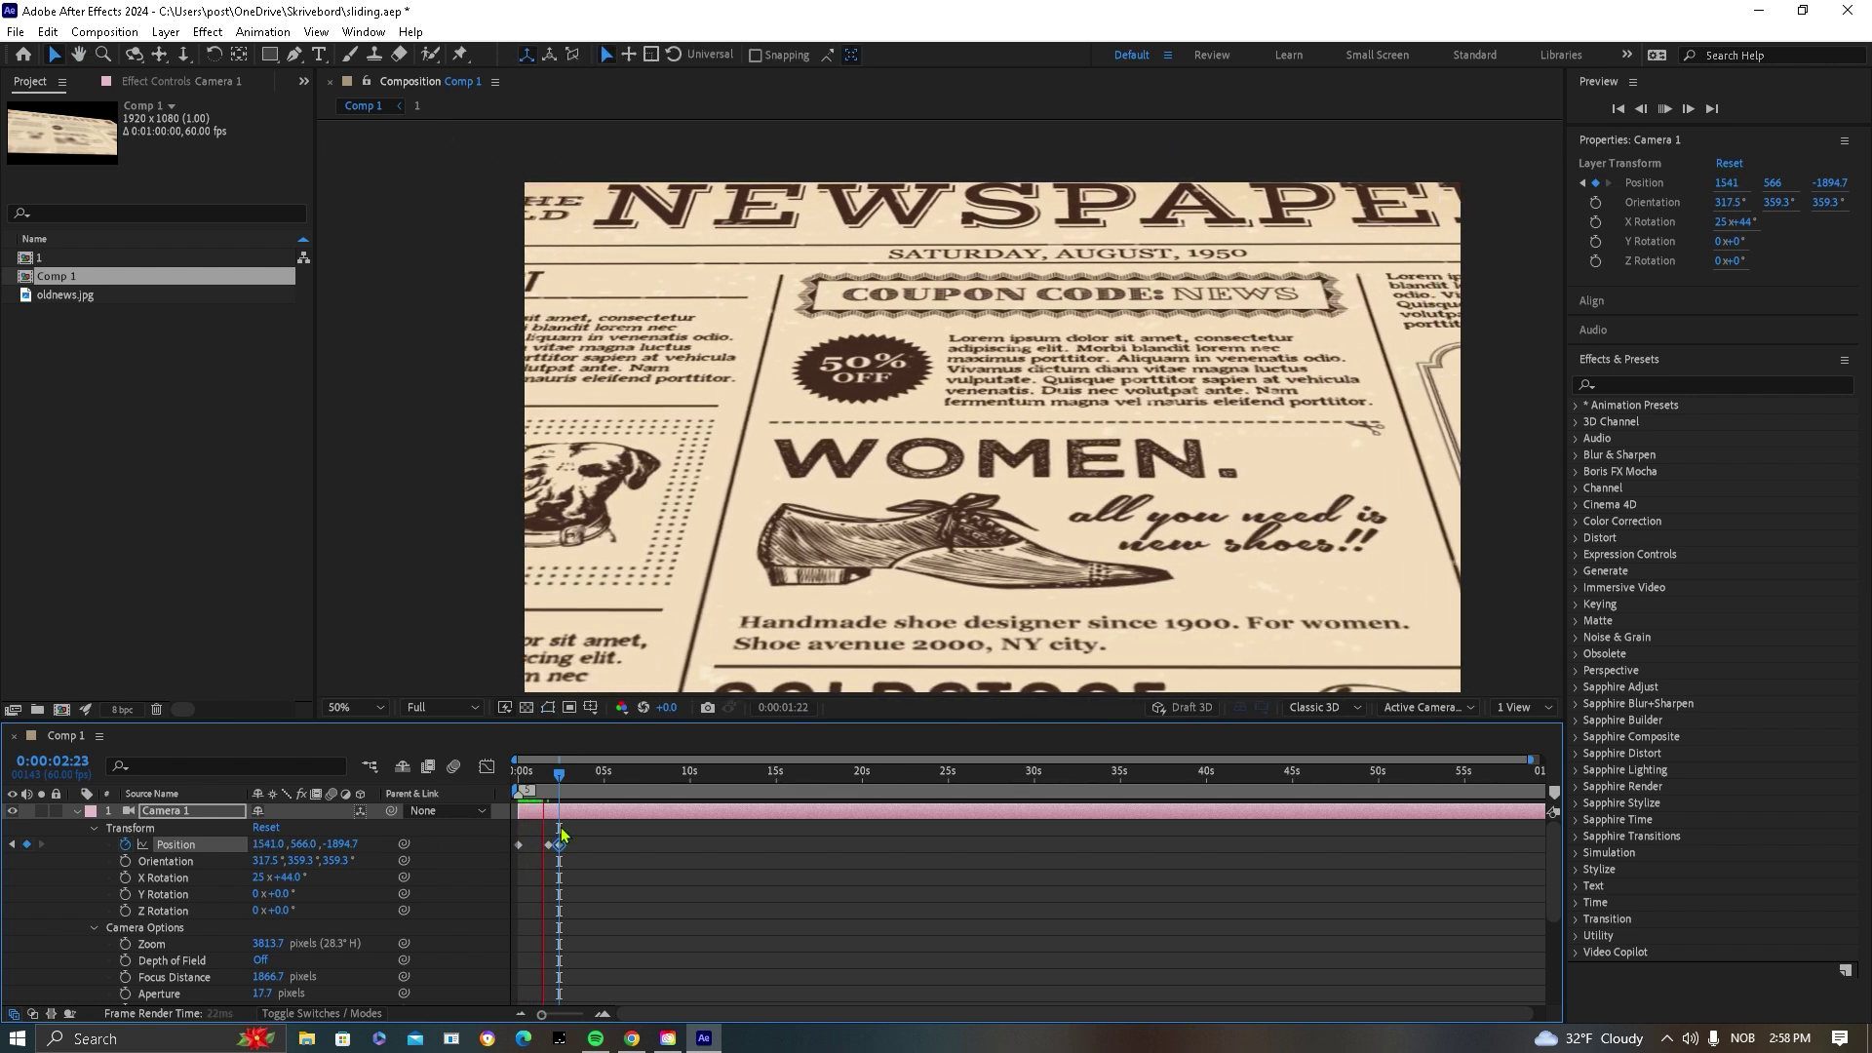
key("space")
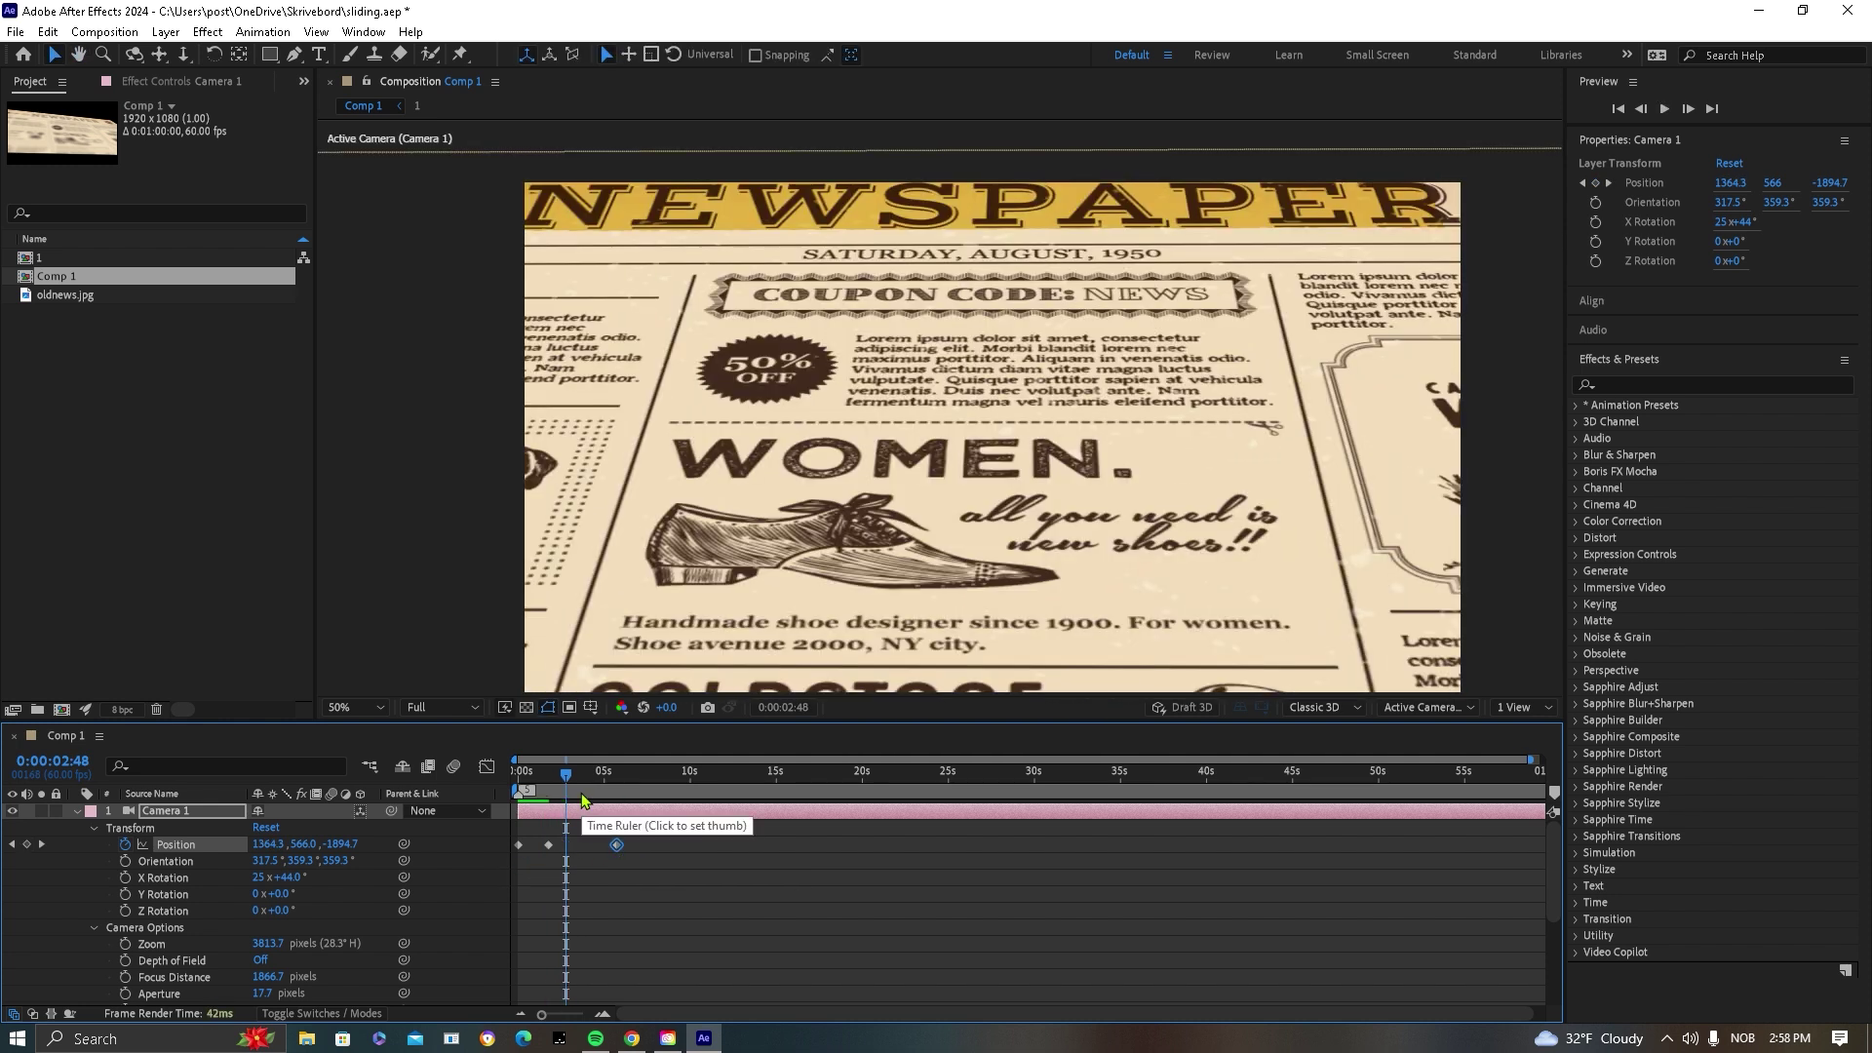
- Play back the camera slide from 0:00:01:35 and scrub through its opening seconds to check the motion
left_click(545, 775)
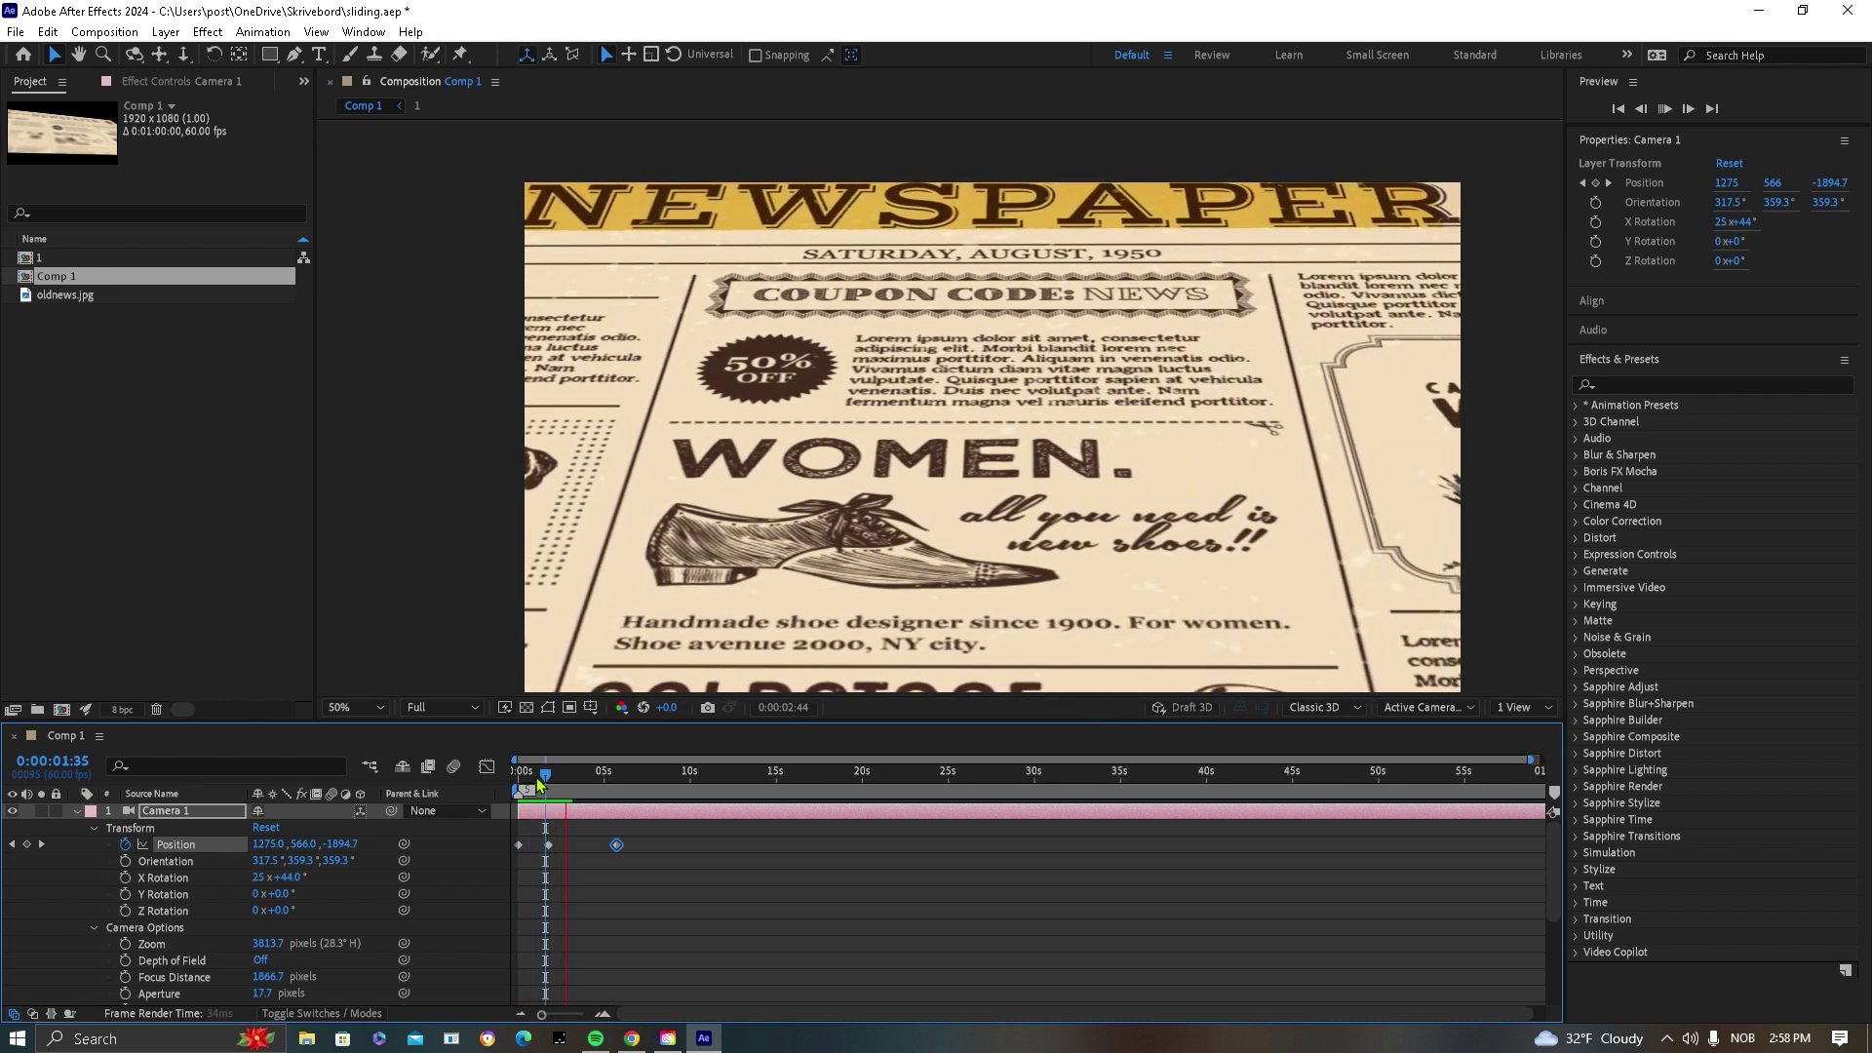
key("space")
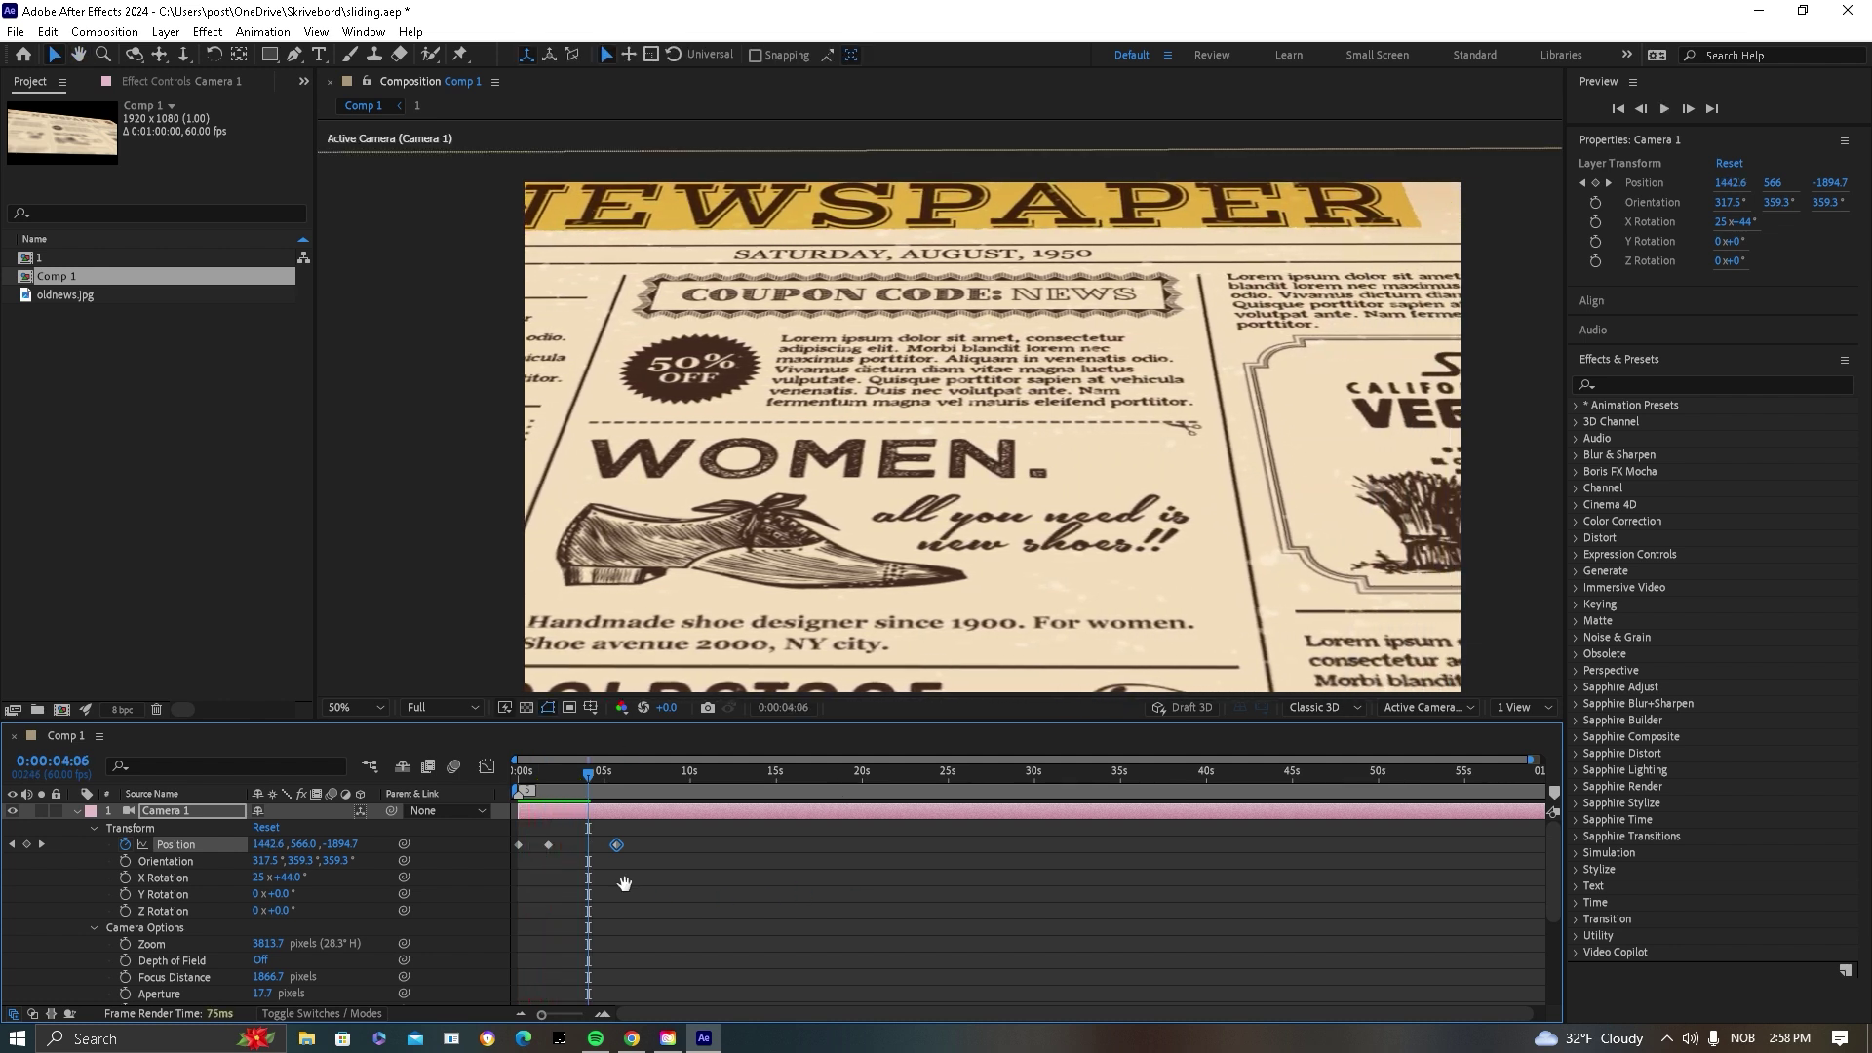
left_click_drag(522, 777, 561, 778)
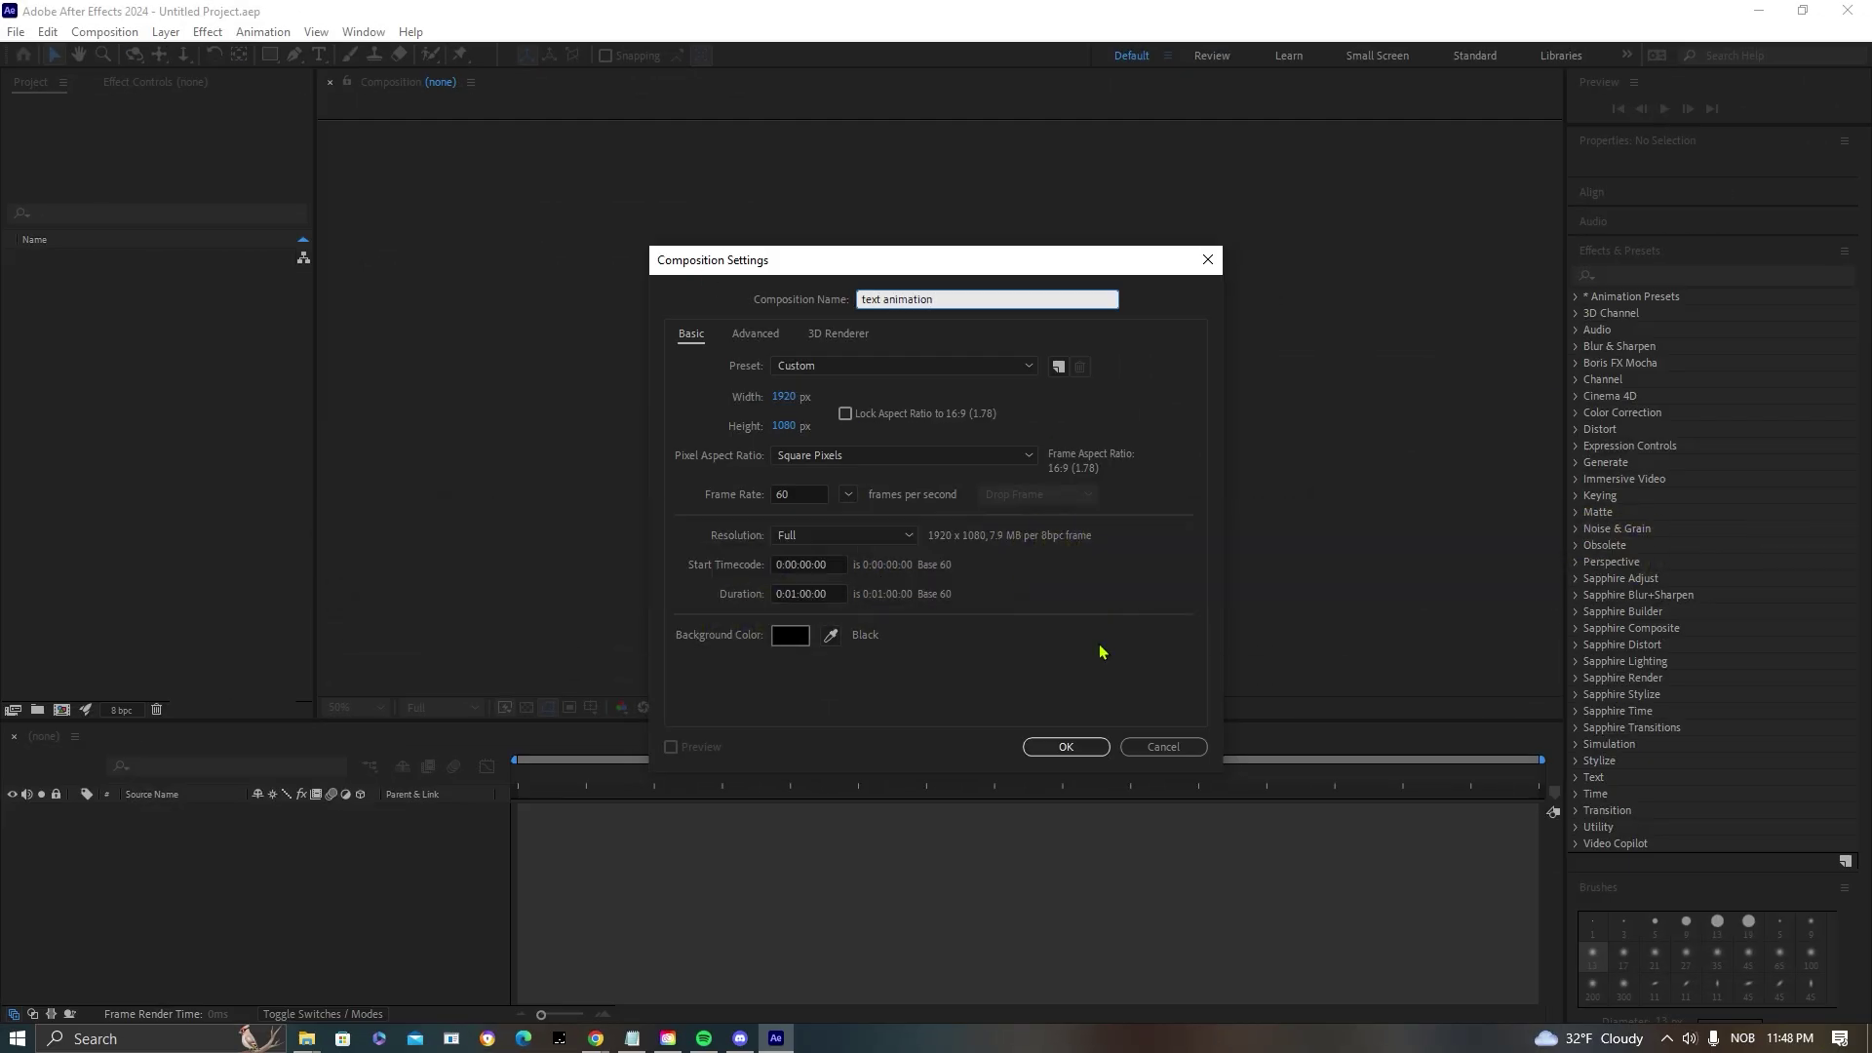
- Give the new "text animation" composition a white background and create it at 1920 x 1080, 60 fps, one minute long
left_click(791, 634)
left_click_drag(1083, 390, 1061, 273)
left_click(1462, 277)
left_click(1090, 751)
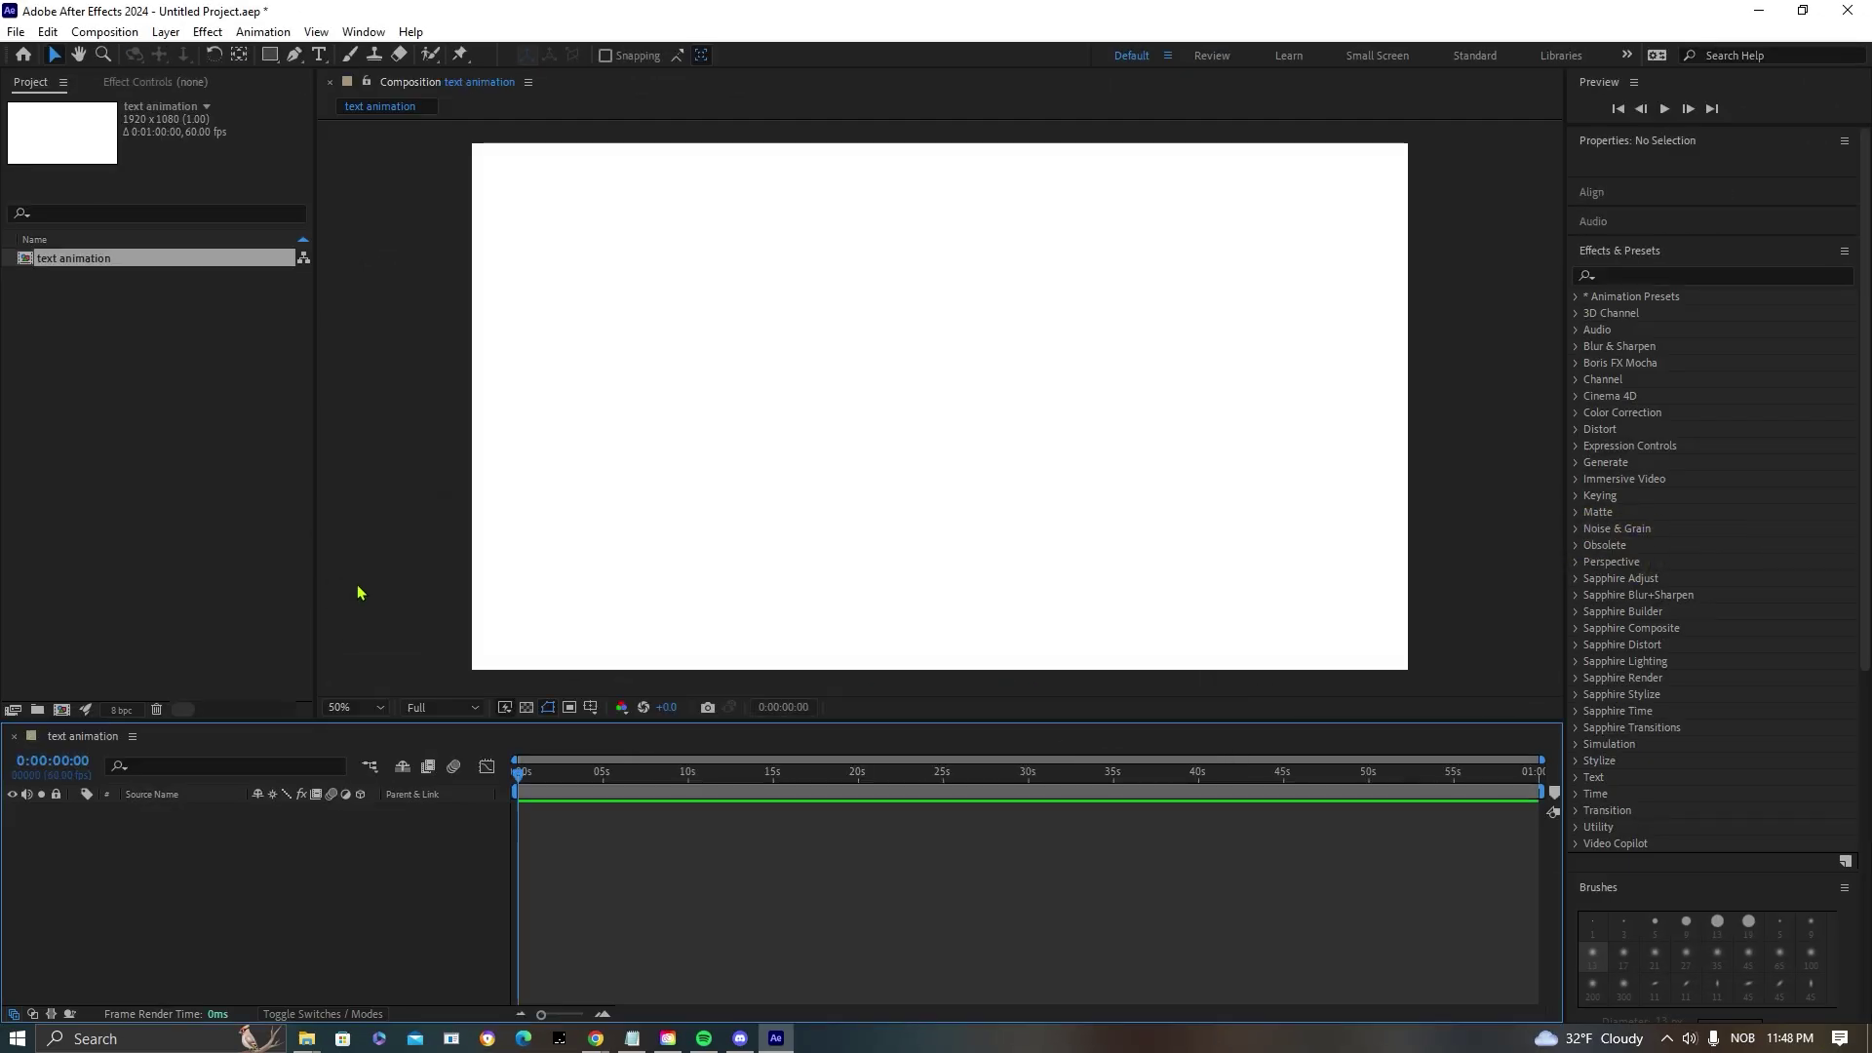
- Add a text layer reading "Vox text" to the white composition and scale it down to 57%
left_click(319, 55)
left_click(829, 417)
type("Vox text")
key("Escape")
key("v")
left_click_drag(1726, 228, 1699, 228)
- Extend the title to read "Vox text that is cool" and set its fill colour to black (000000)
double_click(1078, 413)
left_click(1095, 405)
type("that is cool")
left_click(244, 254)
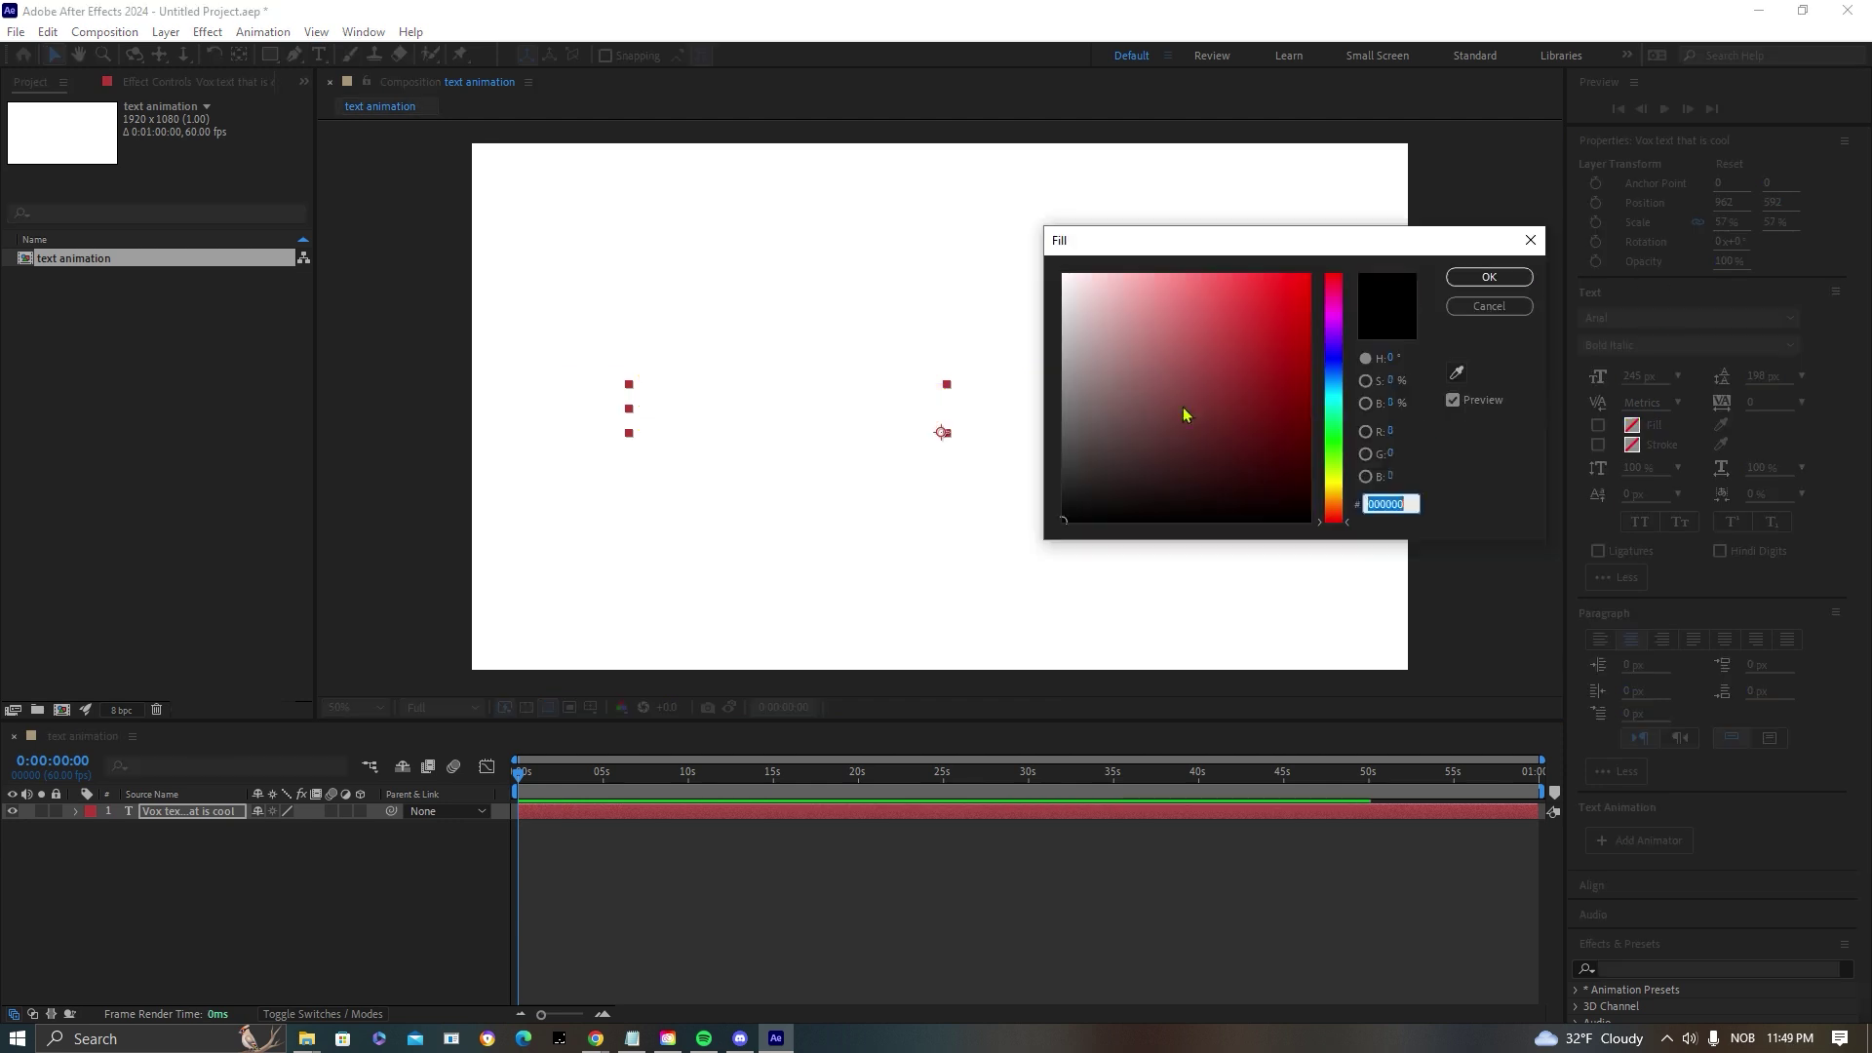
key("Return")
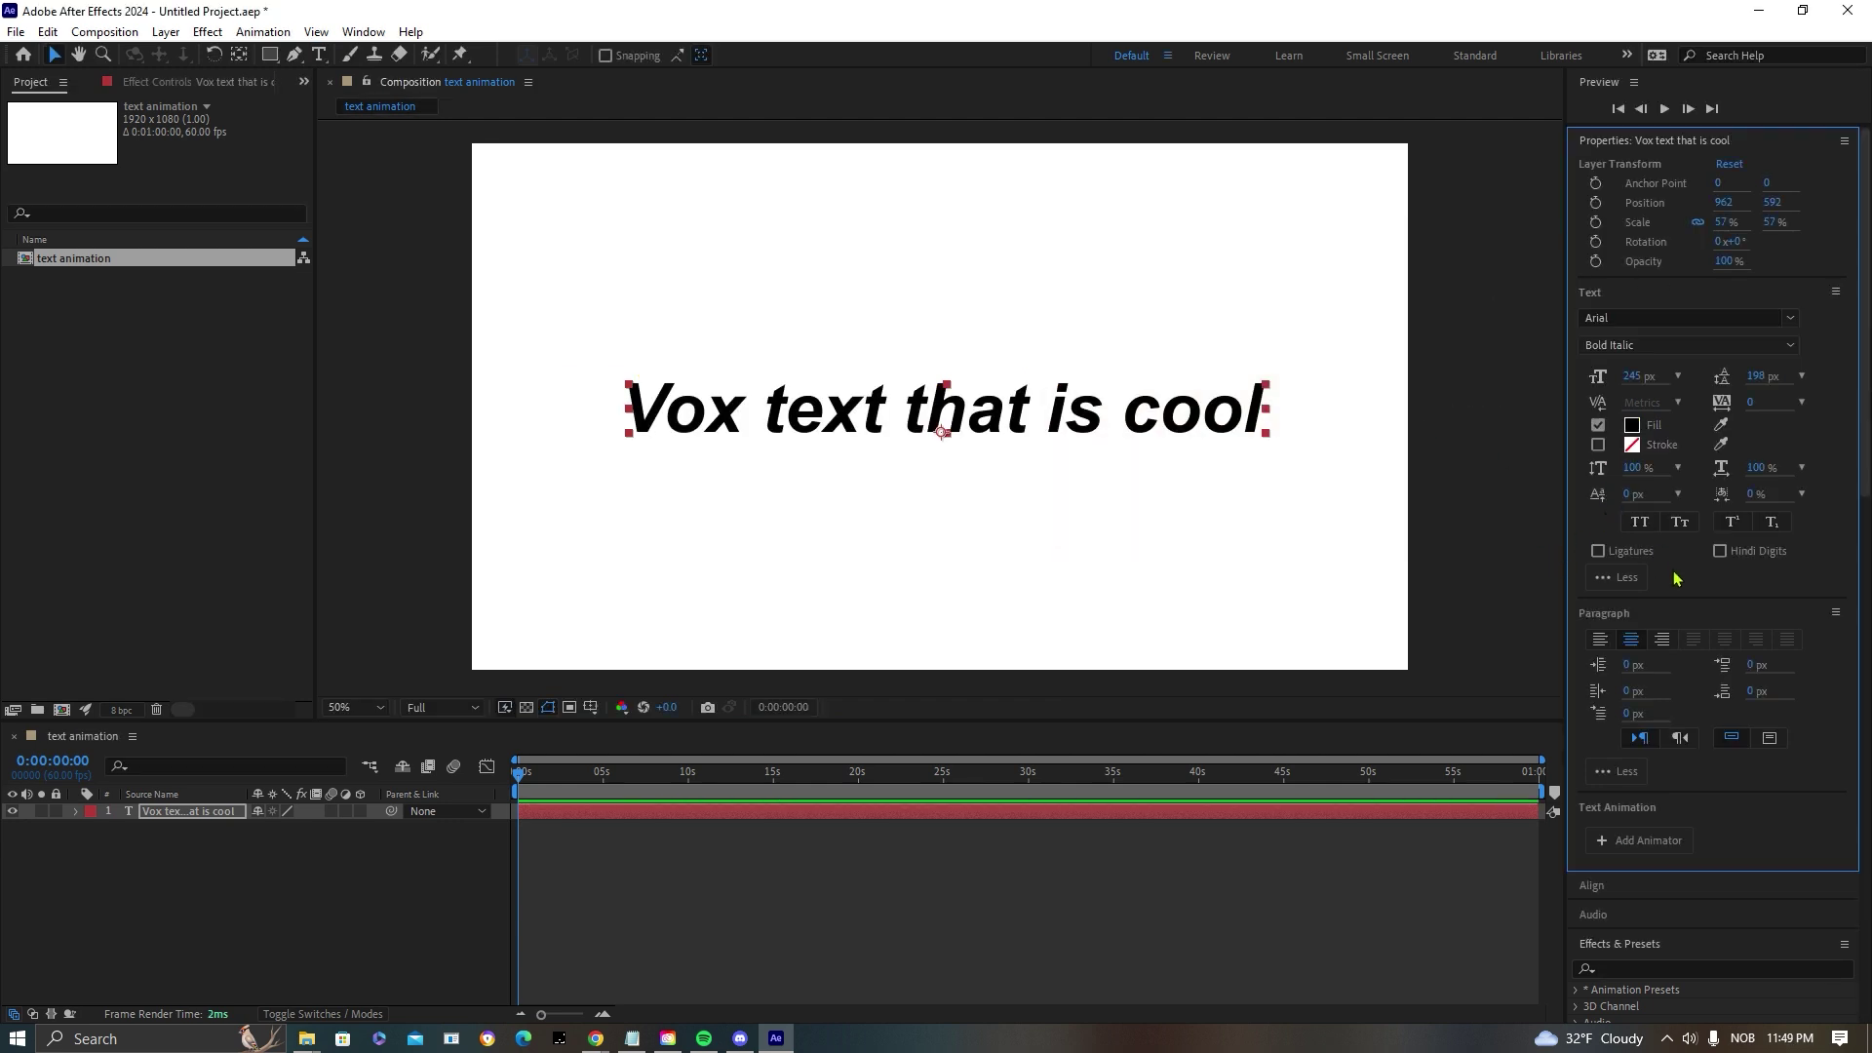
left_click(1137, 558)
- Add a Position animator to the "Vox text that is cool" layer
left_click(73, 812)
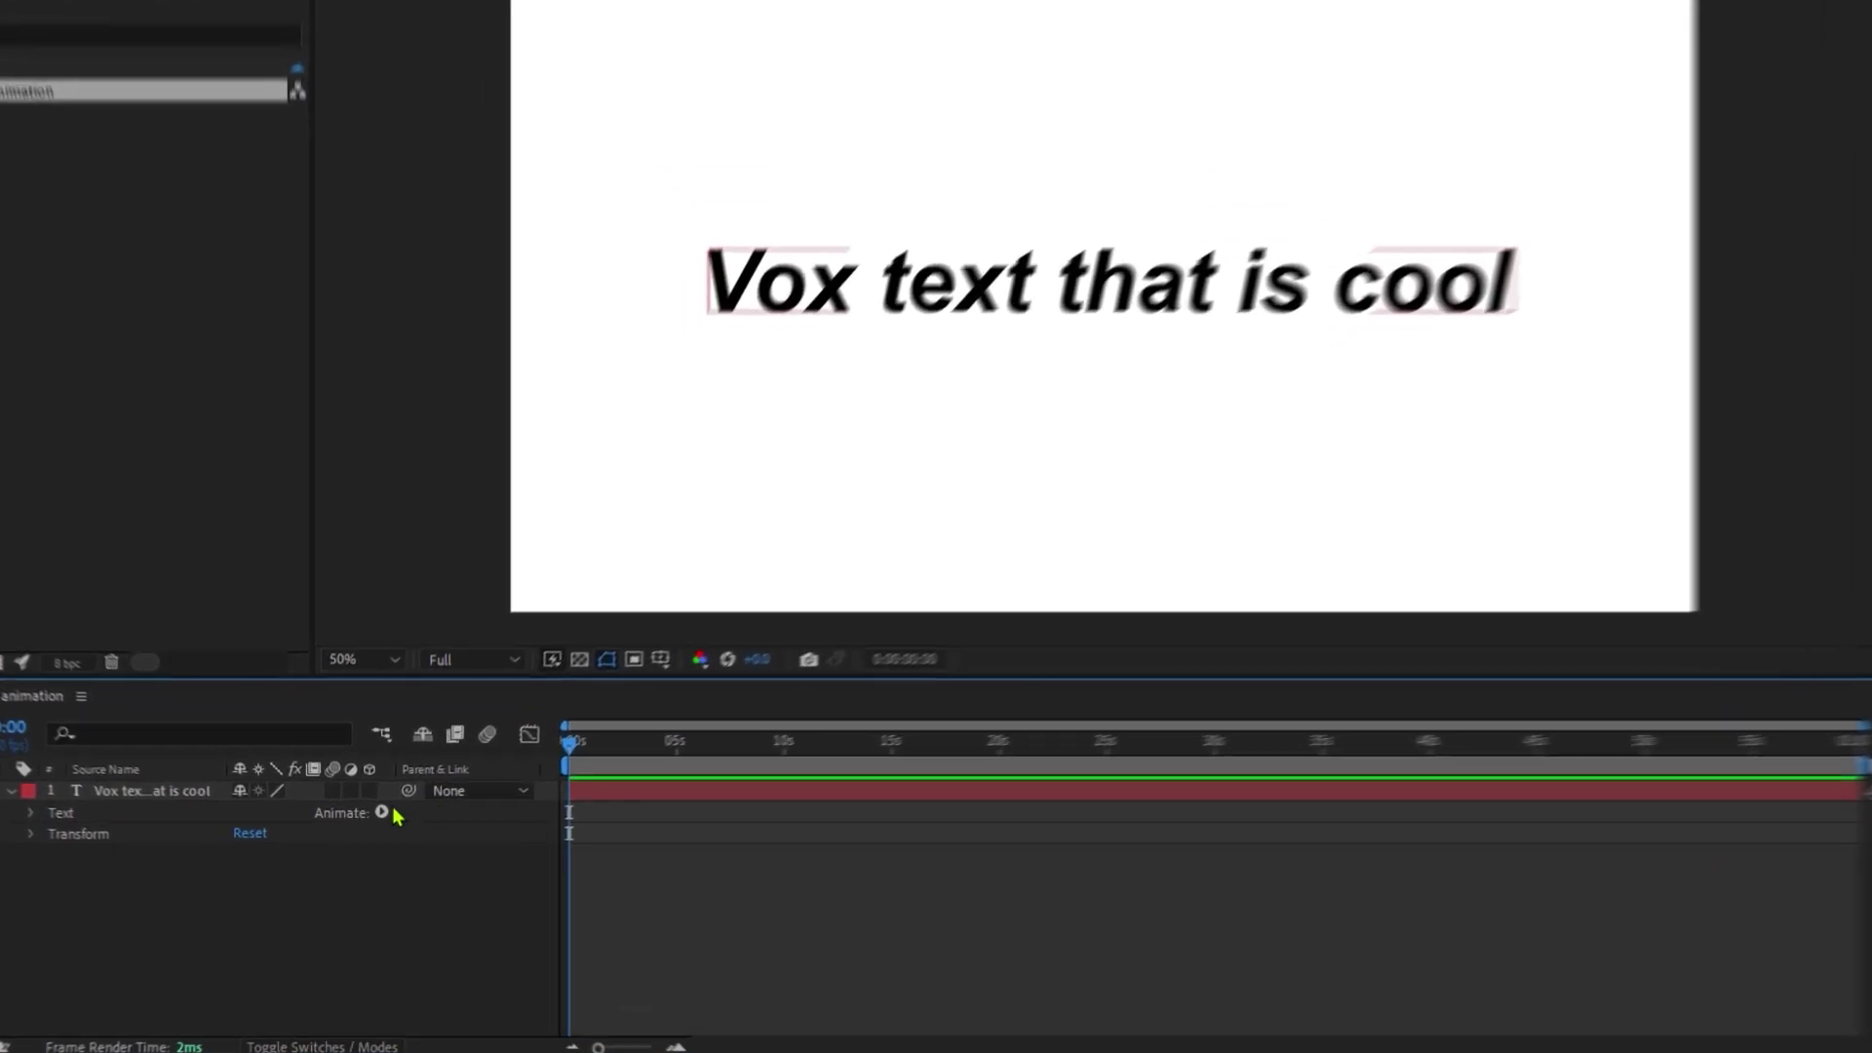
left_click(370, 828)
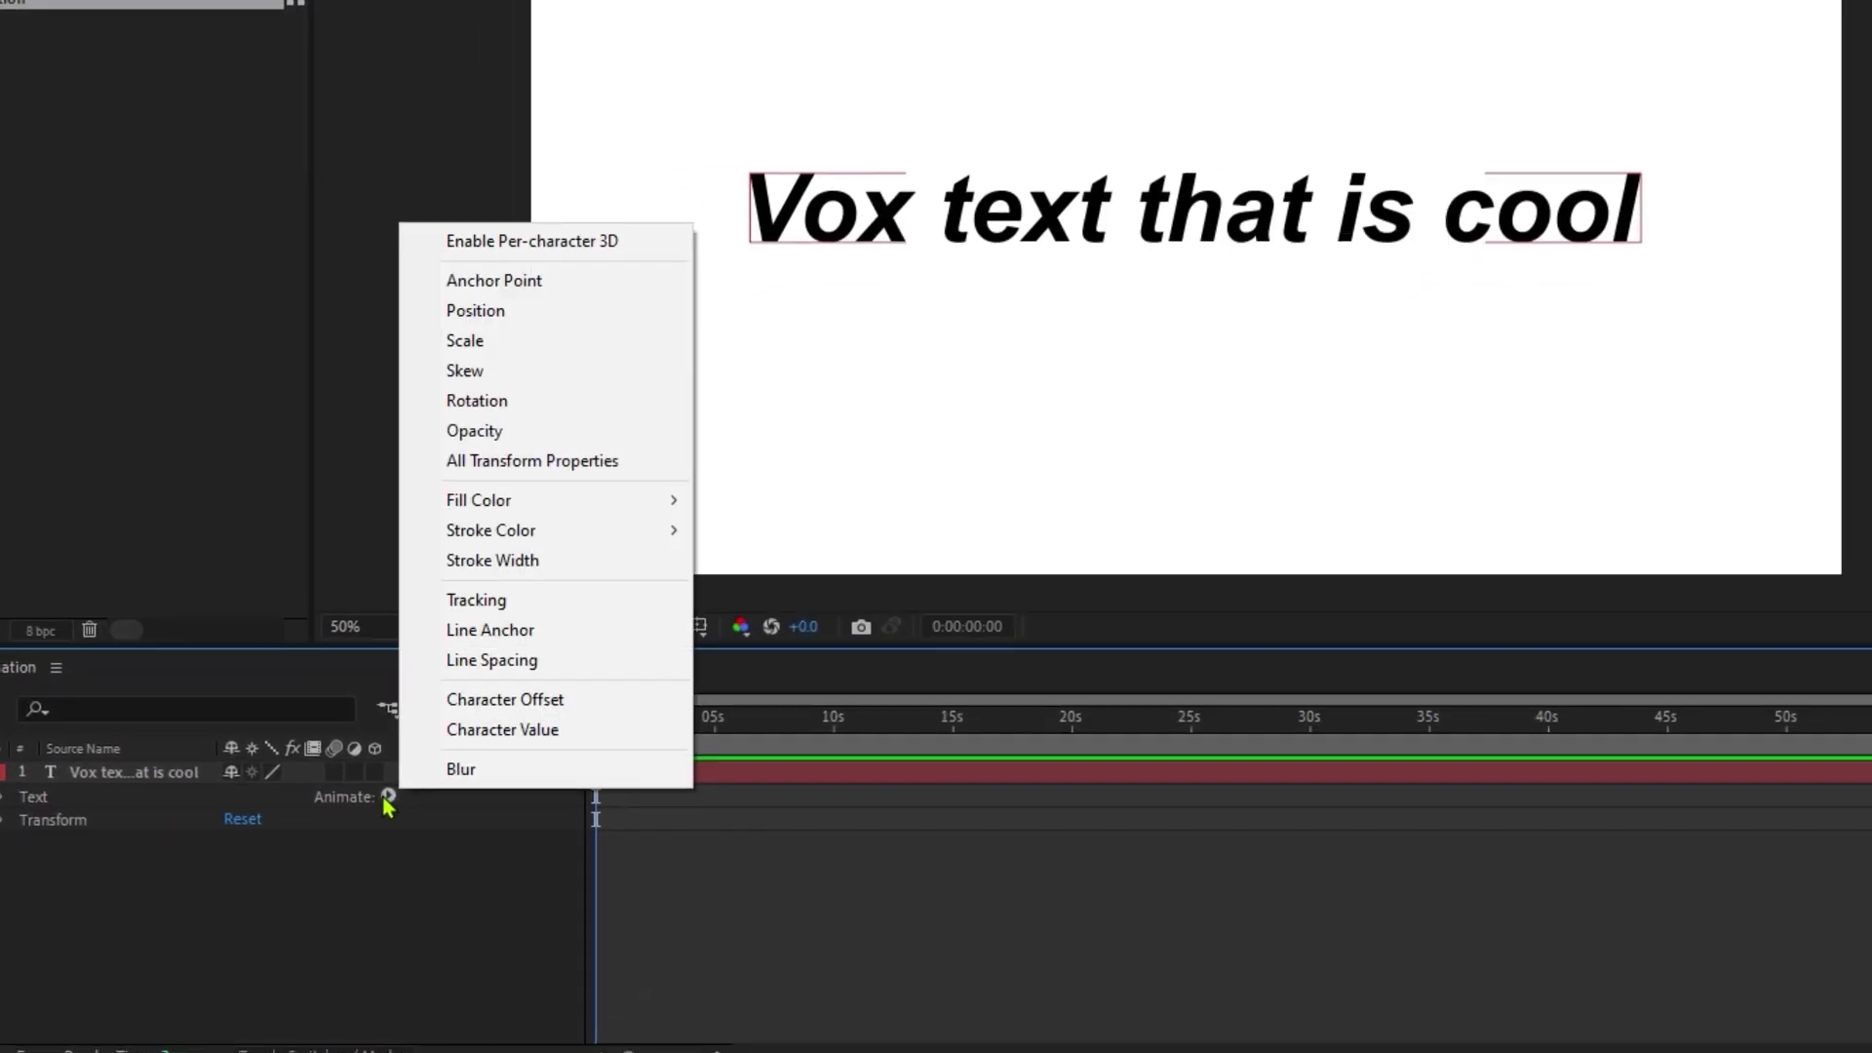
left_click(484, 297)
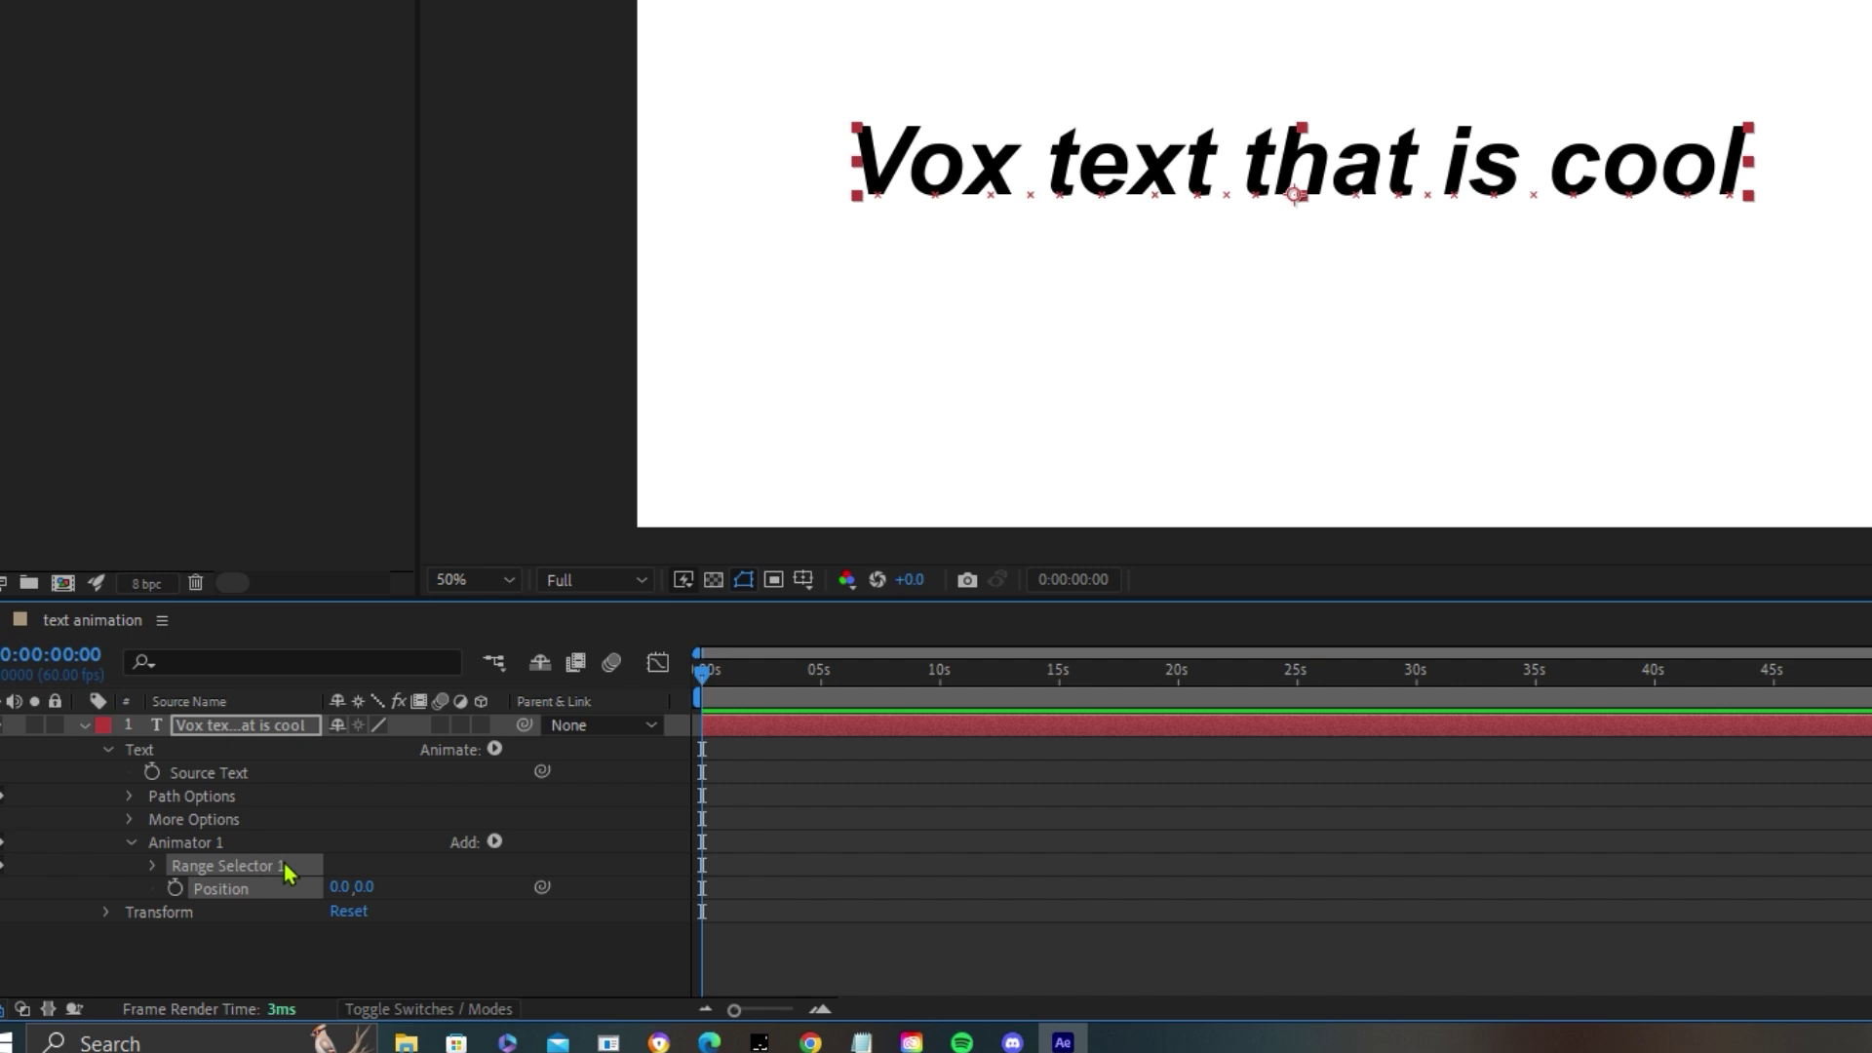
- In Range Selector 1's advanced options, set Based On to Words and Shape to Ramp Up
left_click(153, 867)
scroll(161, 878, "down", 1)
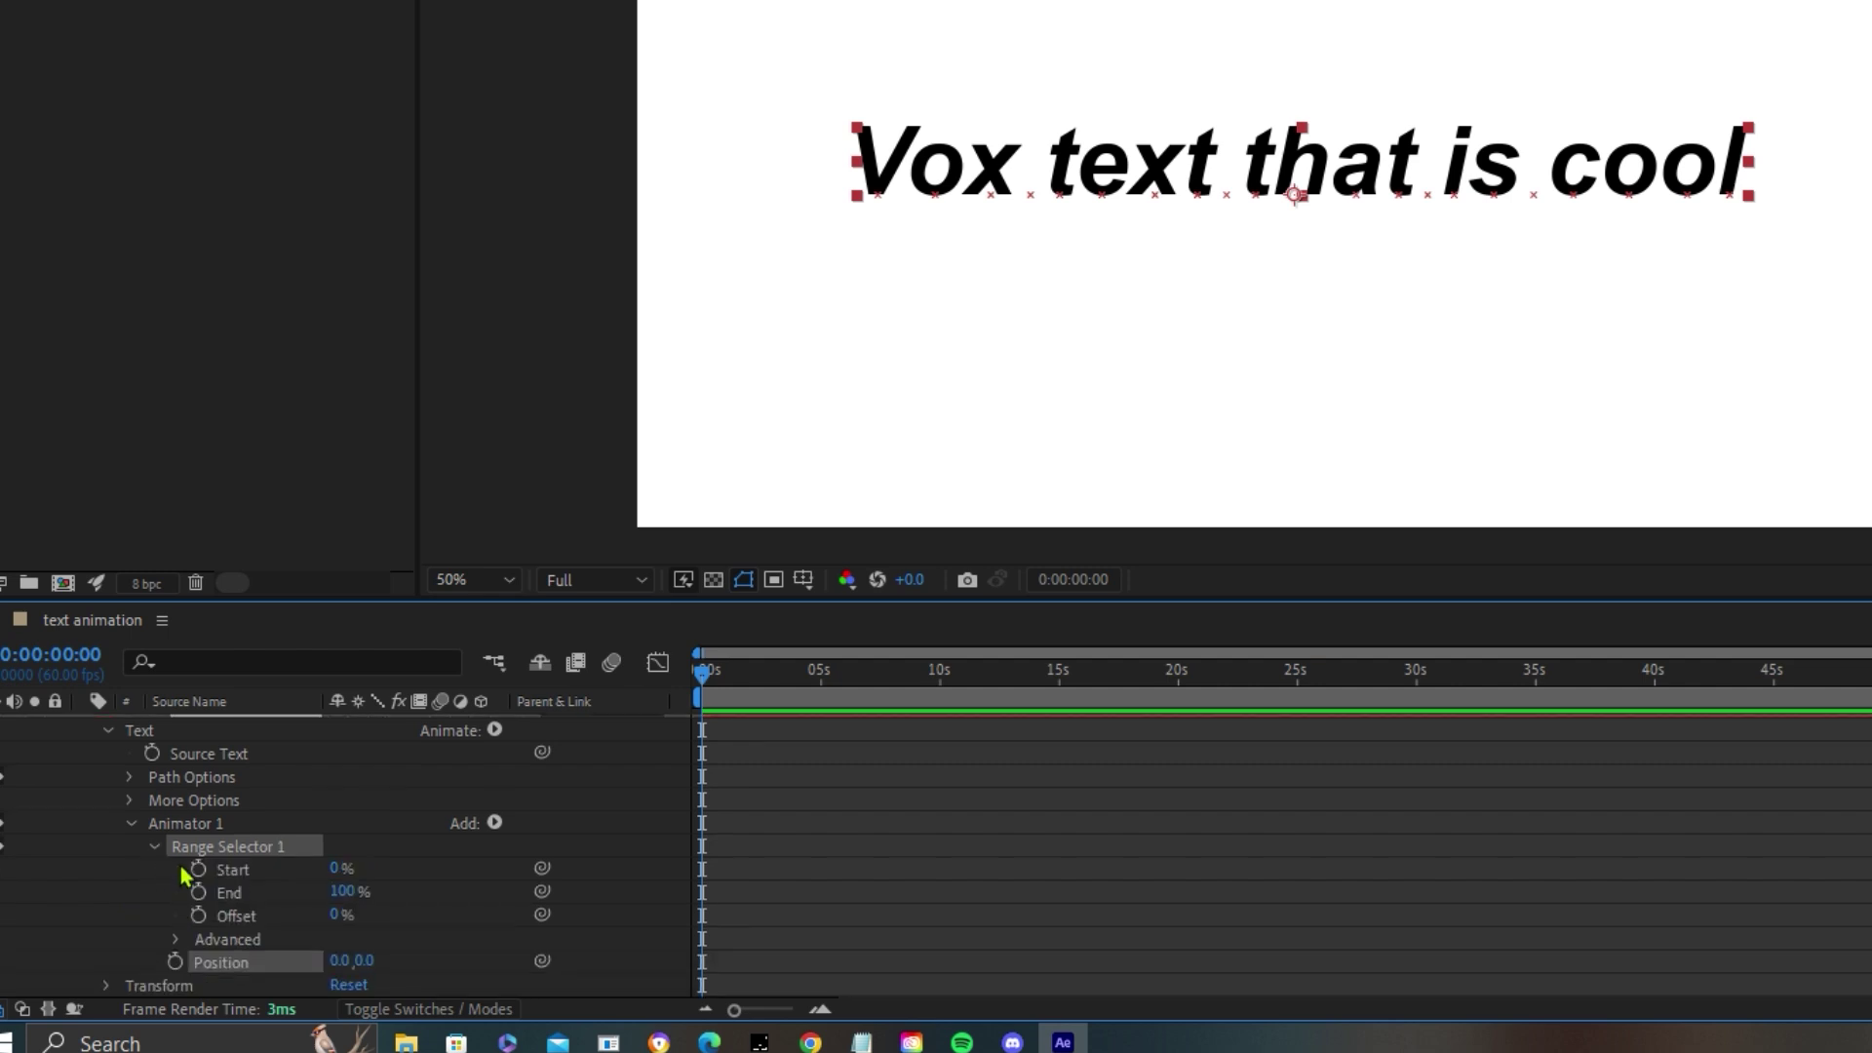
left_click(178, 940)
scroll(181, 949, "down", 3)
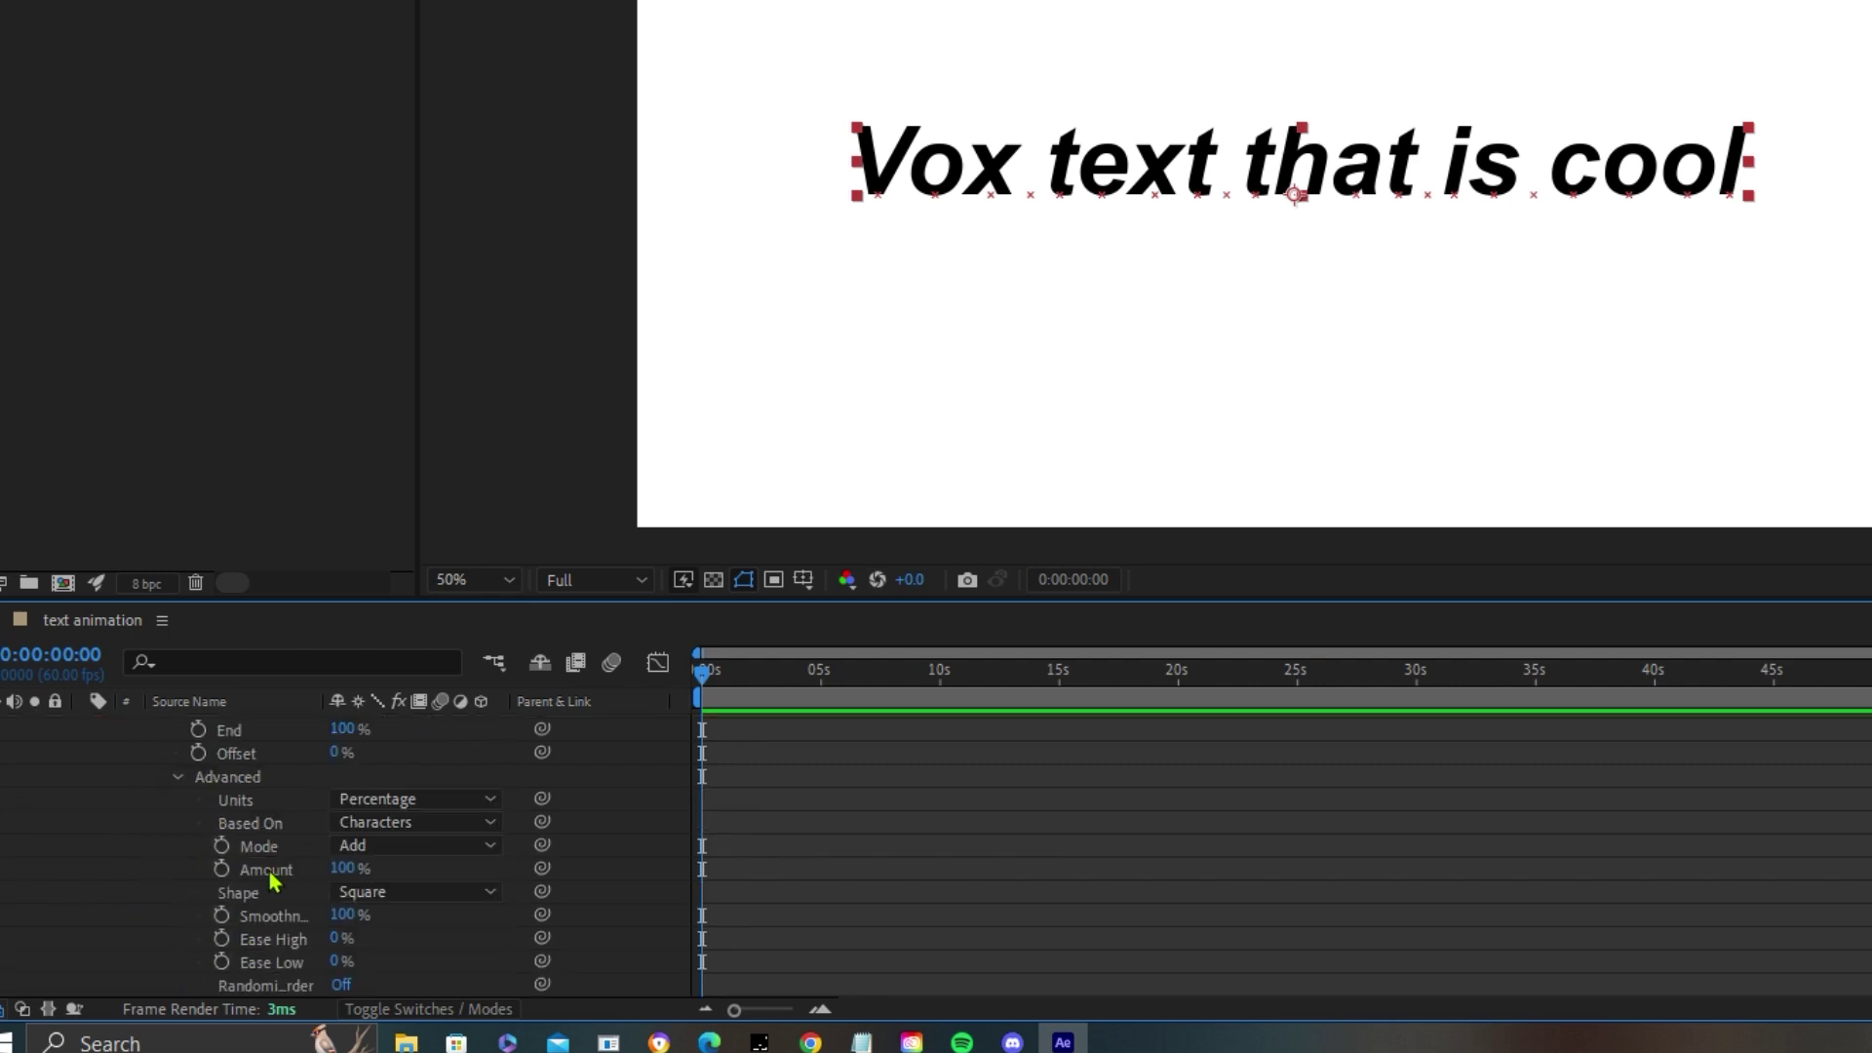
left_click(373, 823)
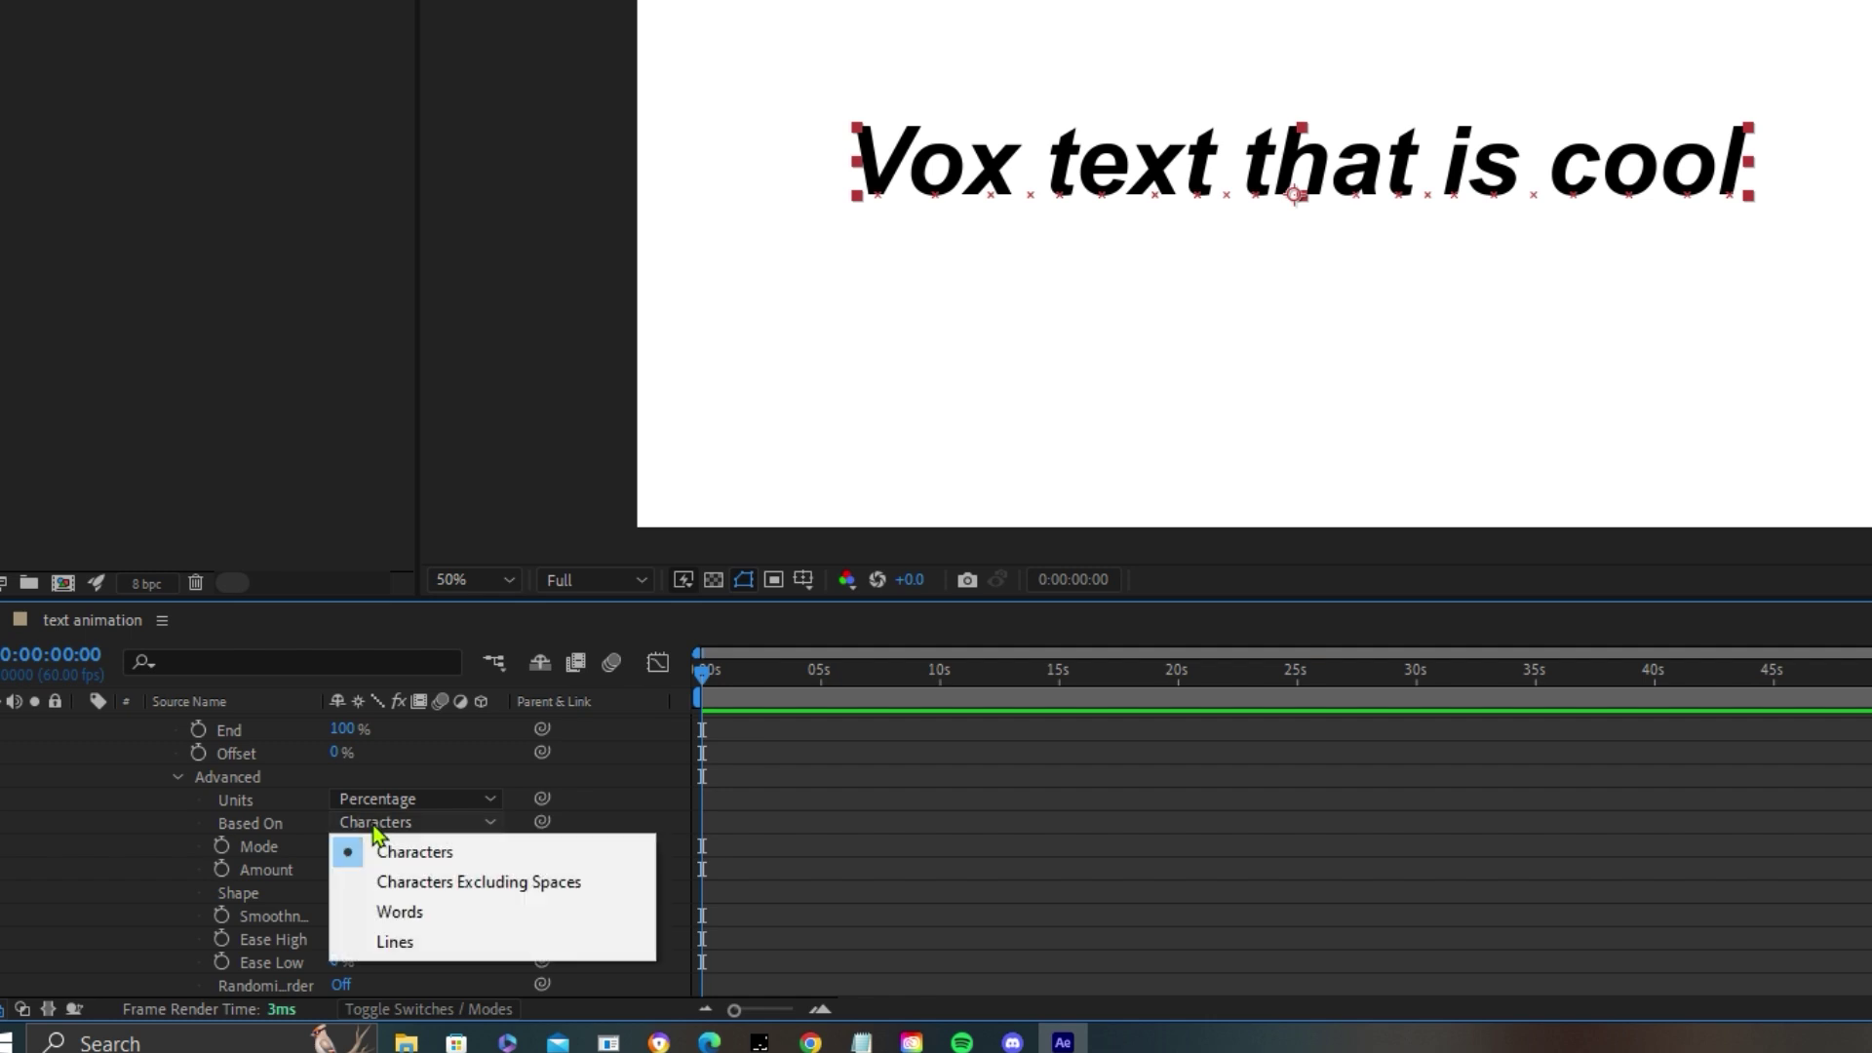
left_click(400, 912)
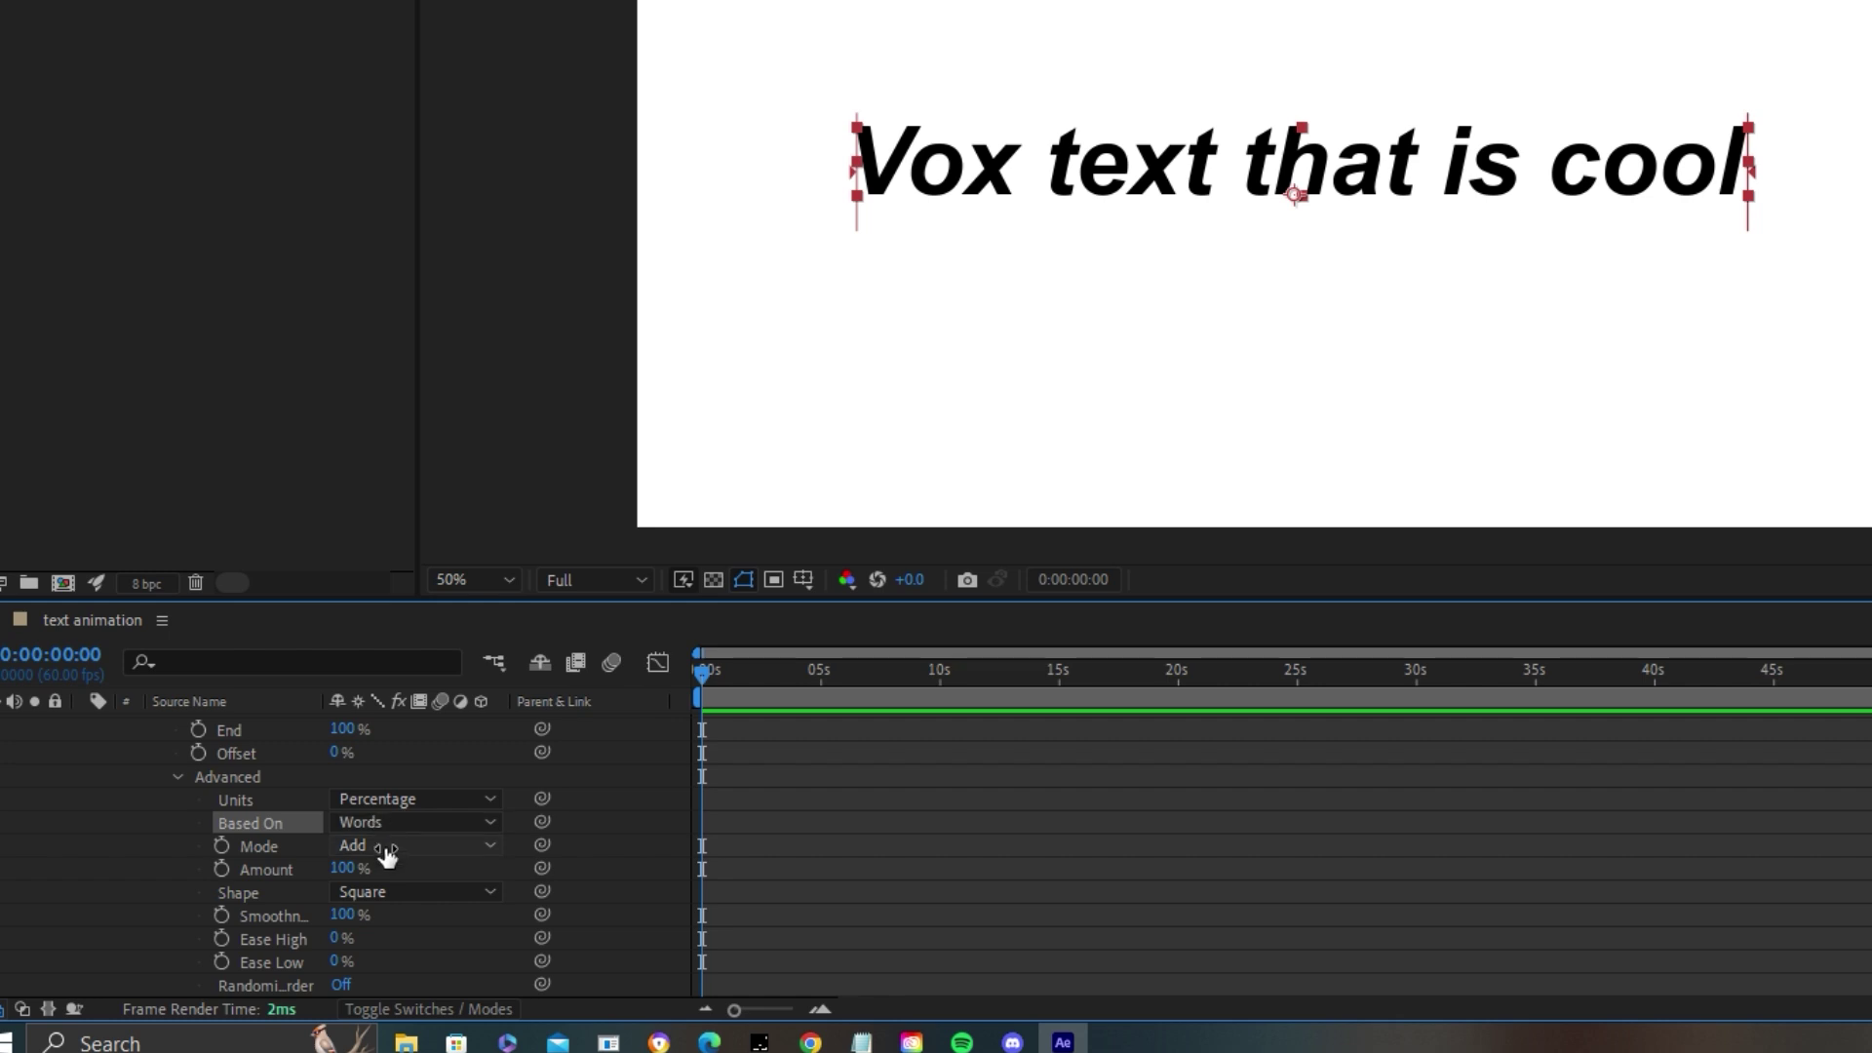
left_click(389, 895)
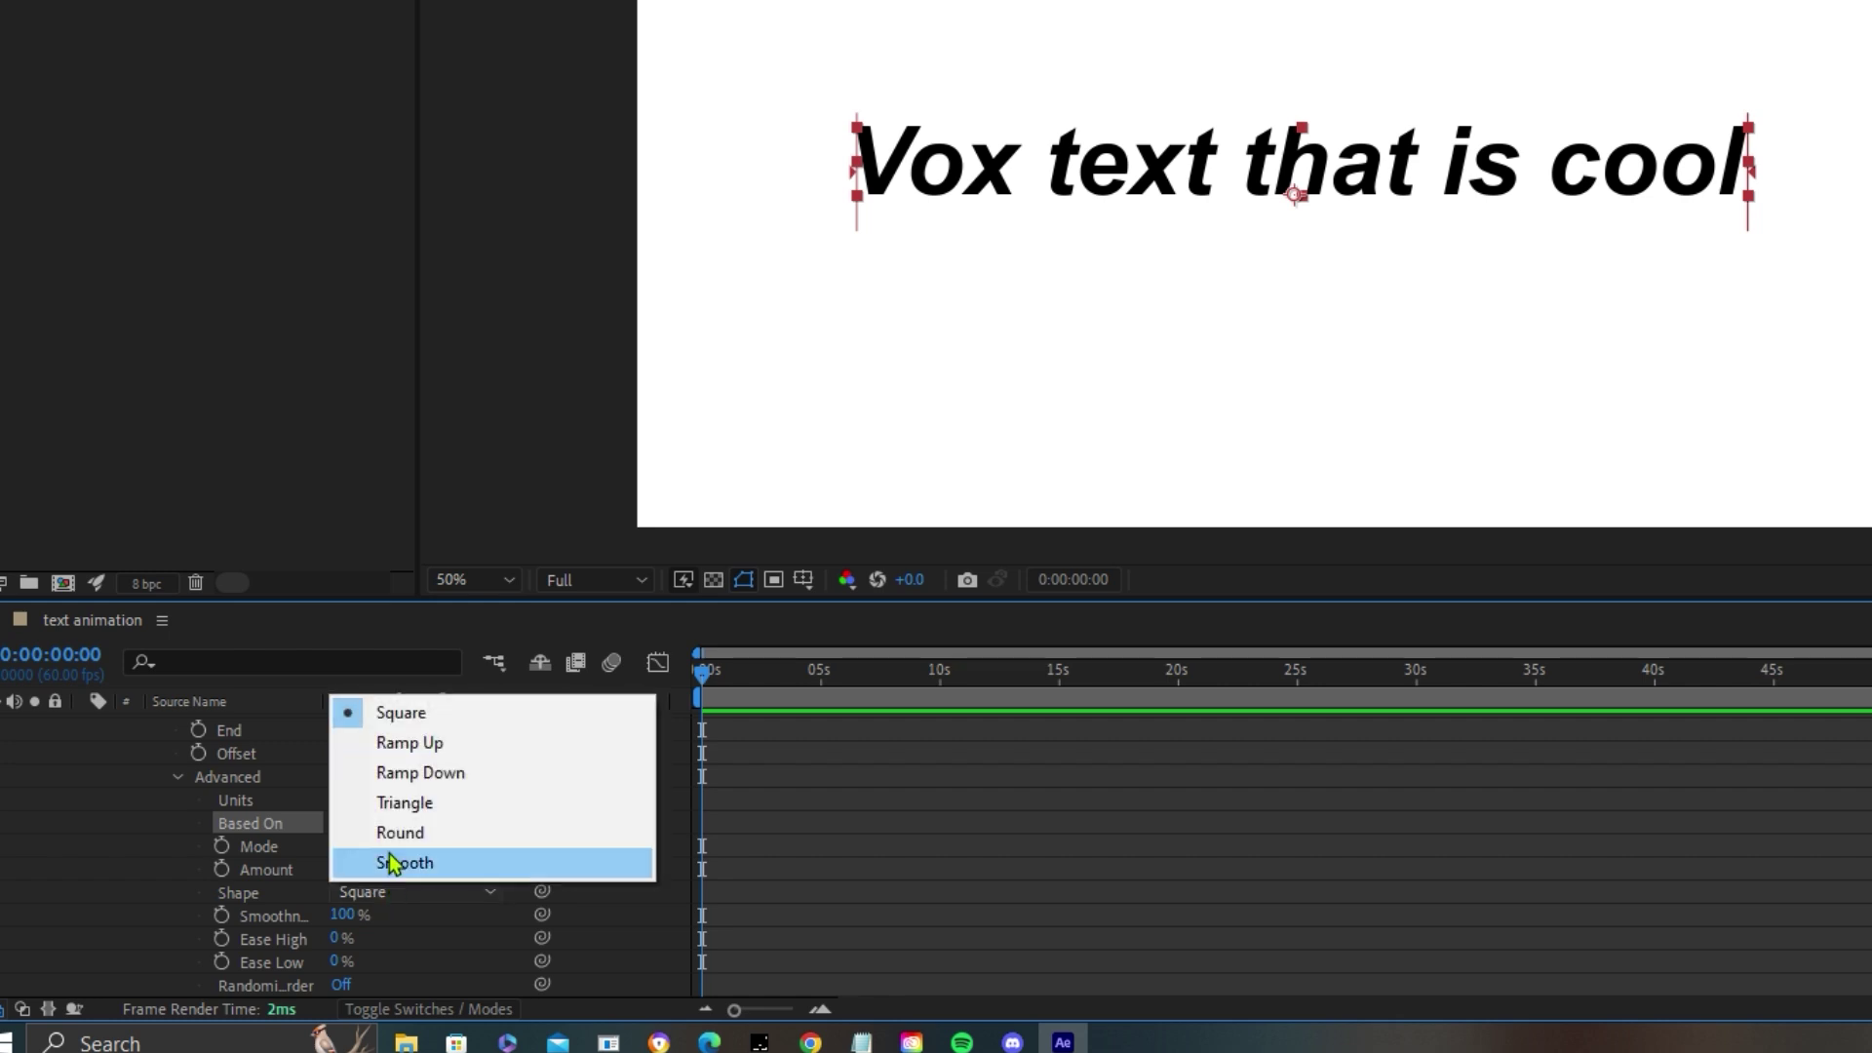
left_click(414, 744)
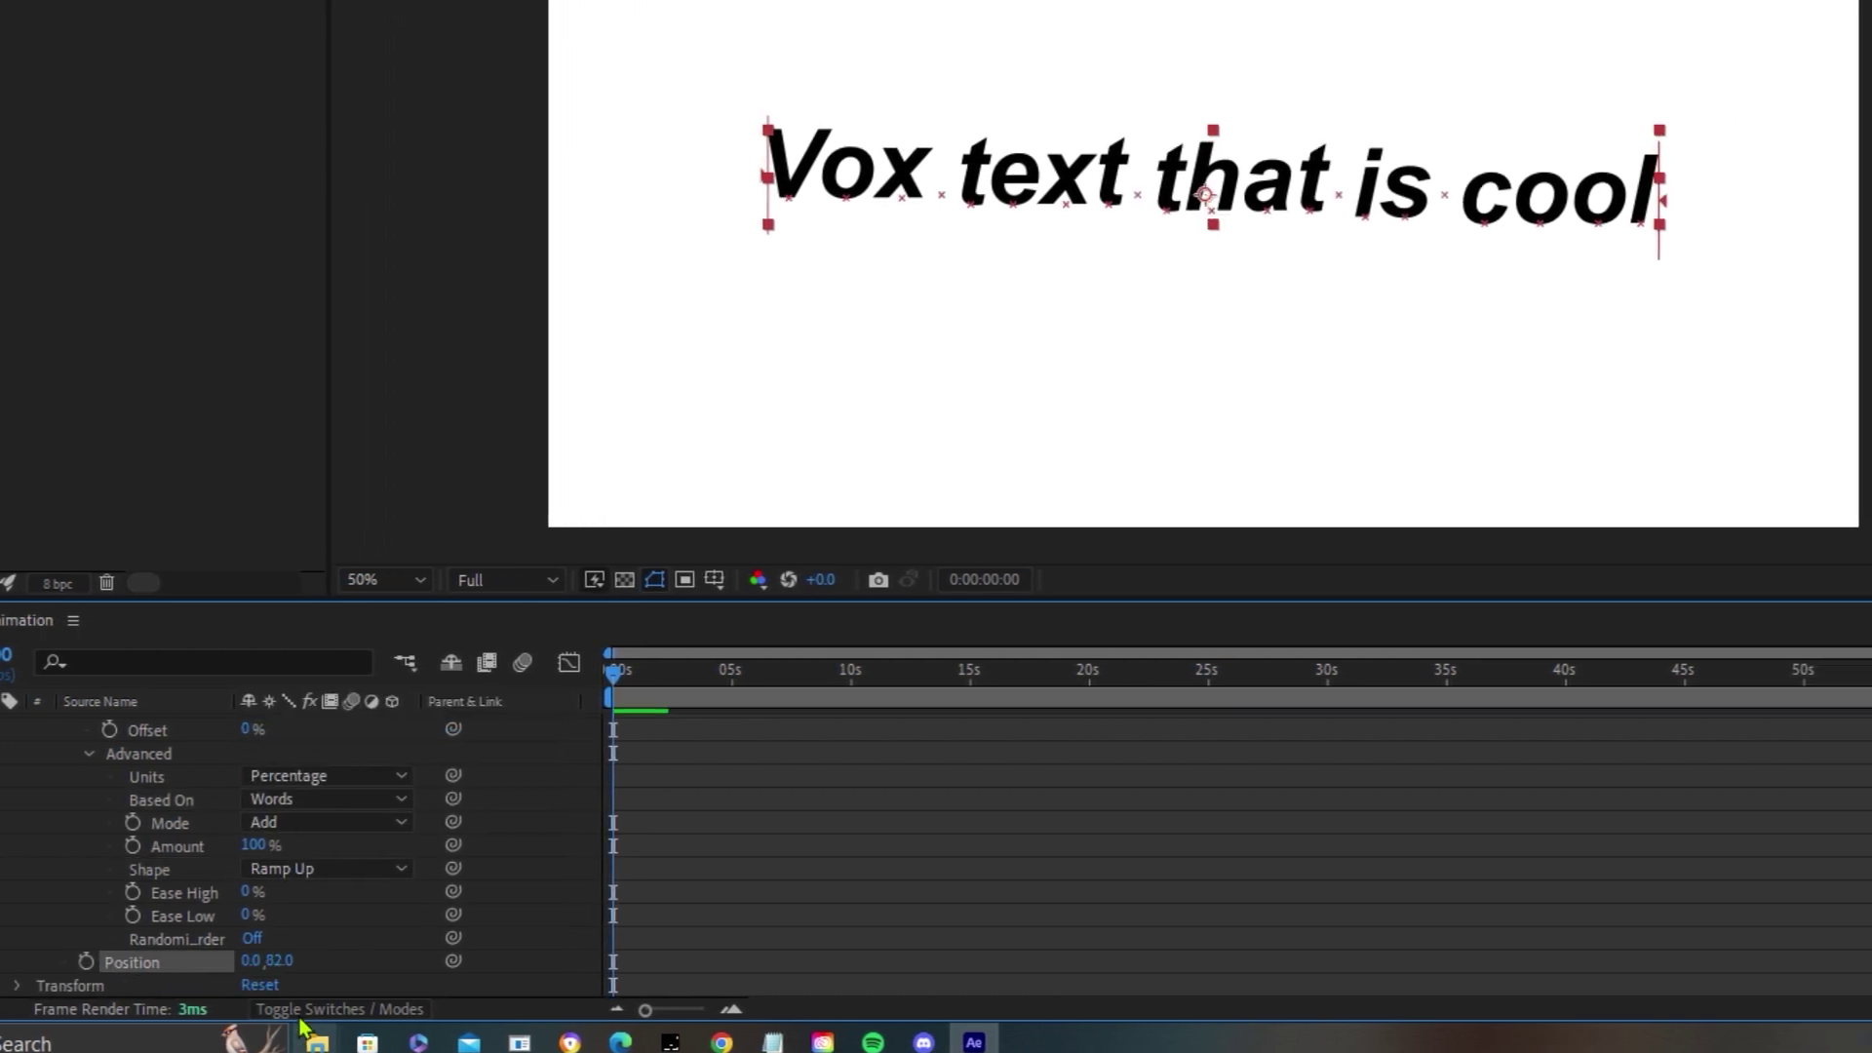
- Set the text animator's Position to 0, 622 so the words step downward one after another
left_click_drag(279, 961, 271, 1034)
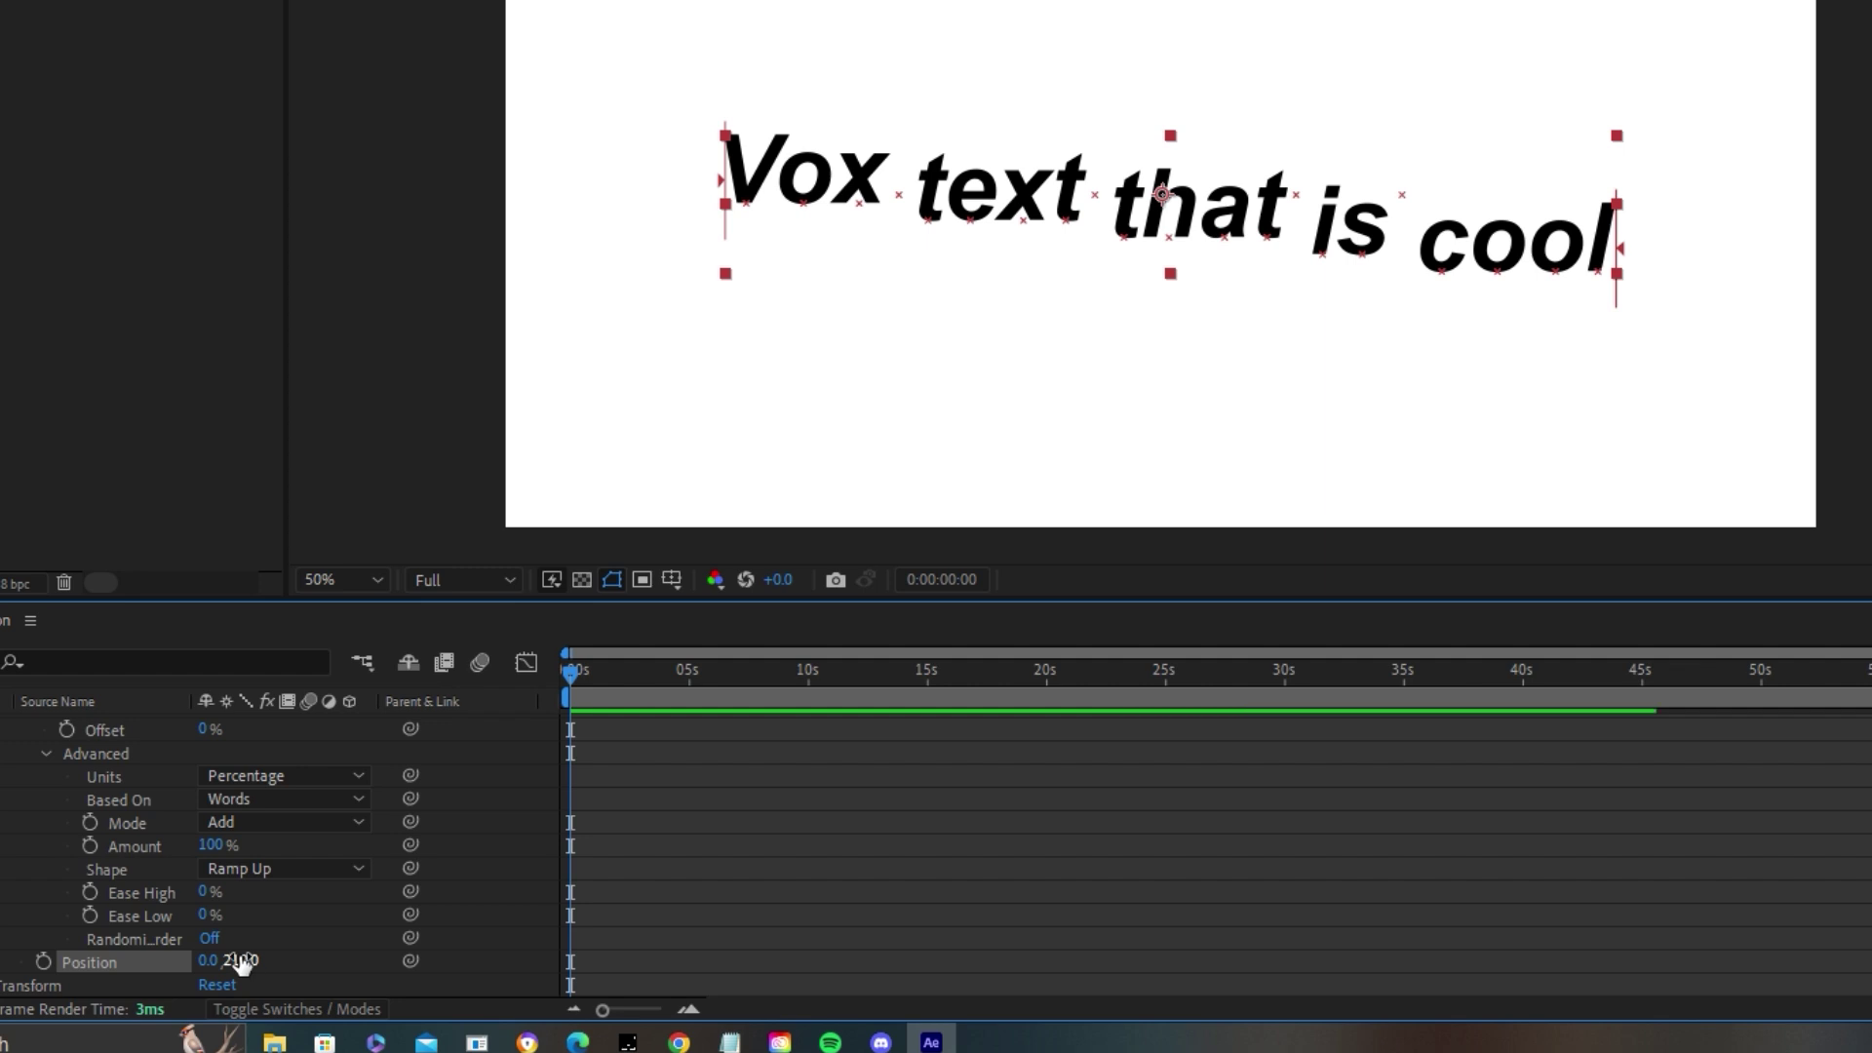
left_click(730, 228)
left_click_drag(240, 961, 322, 1035)
- Set the range selector's Ease High to 30%
left_click(203, 889)
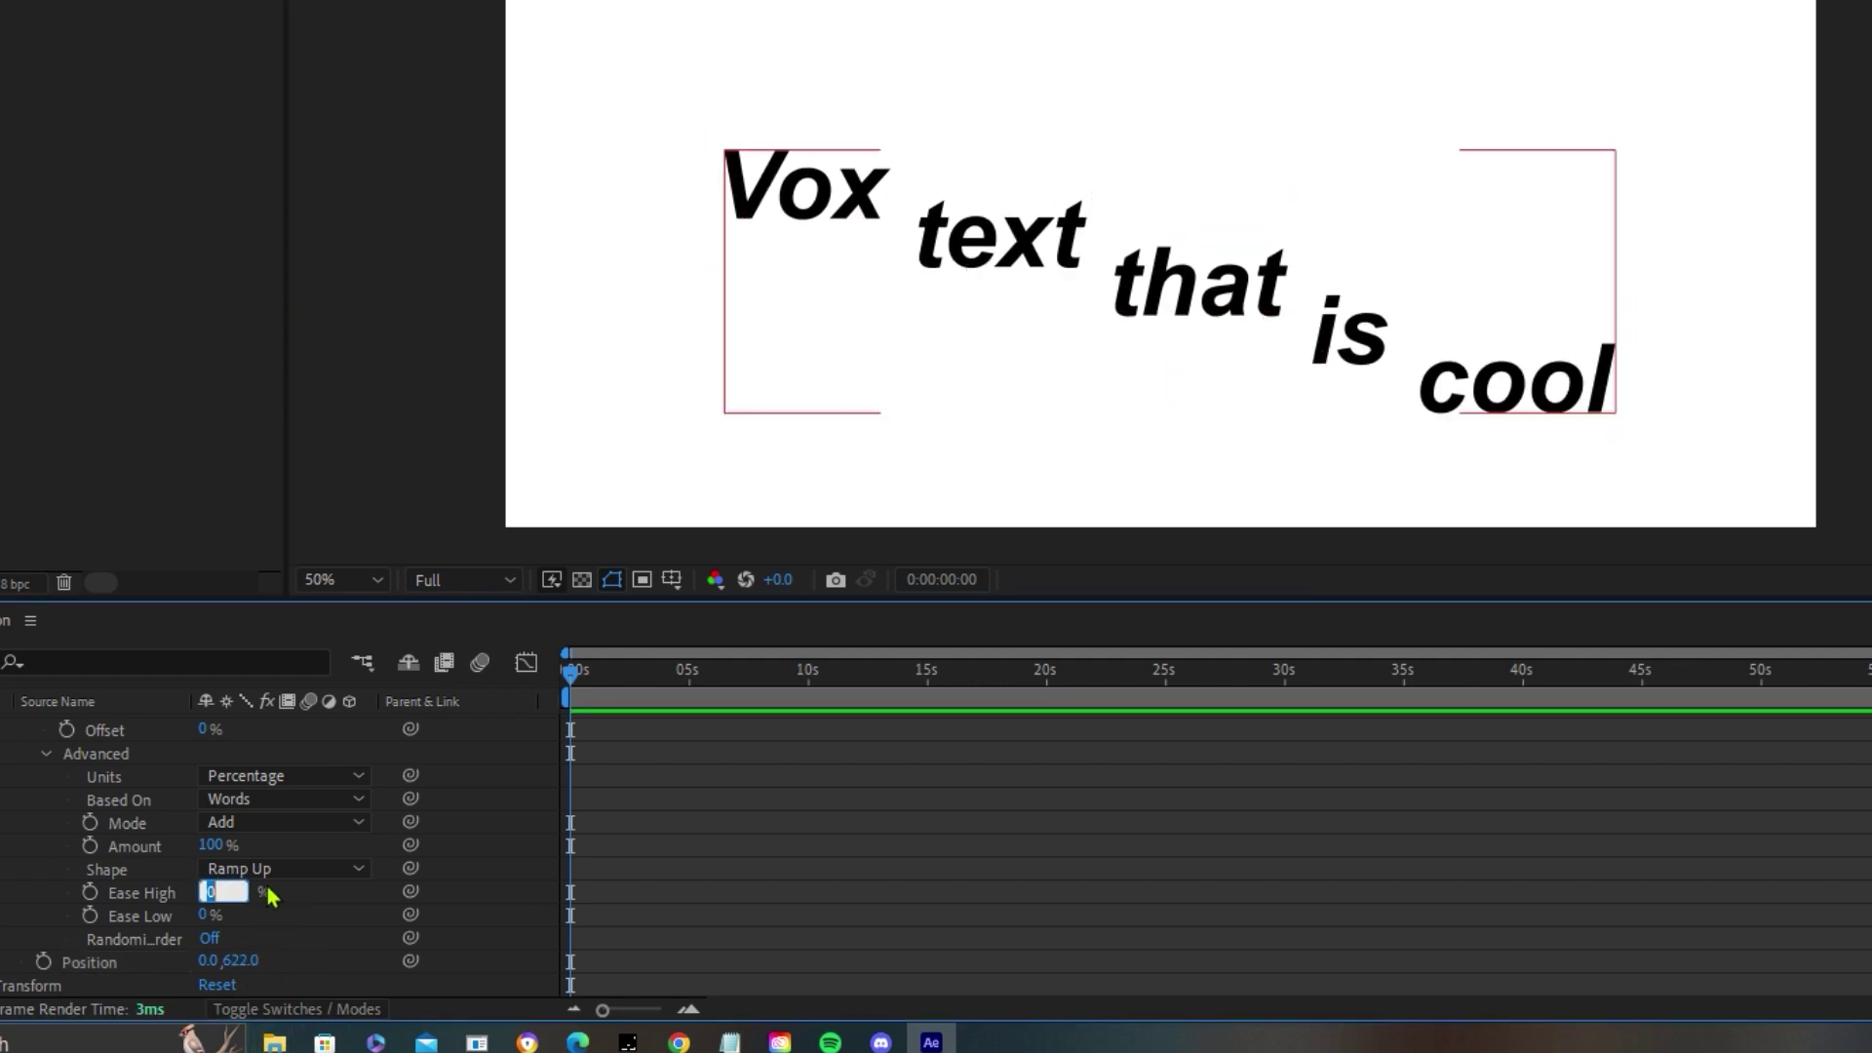
type("30")
key("Return")
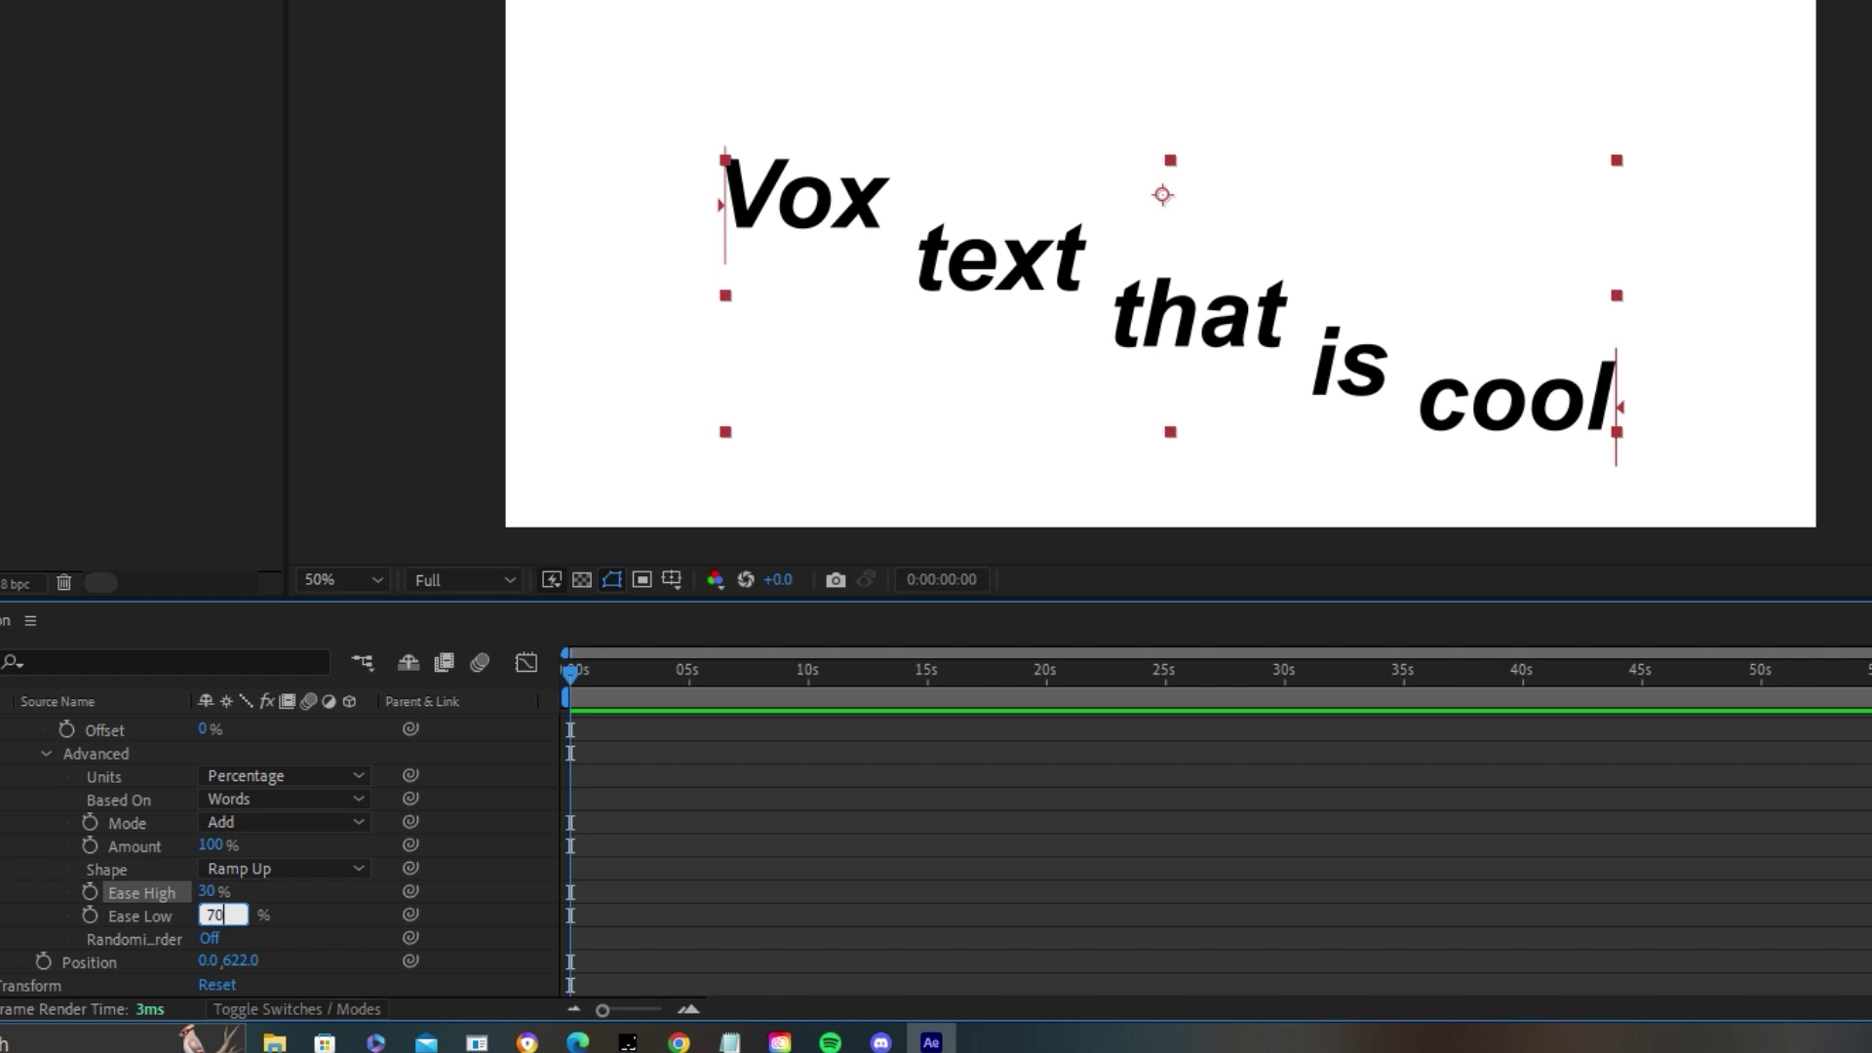
- Set the range selector's Ease Low to 70%, and keyframe its Offset at 100% at the start of the timeline
type("70")
key("Return")
left_click(204, 729)
type("100")
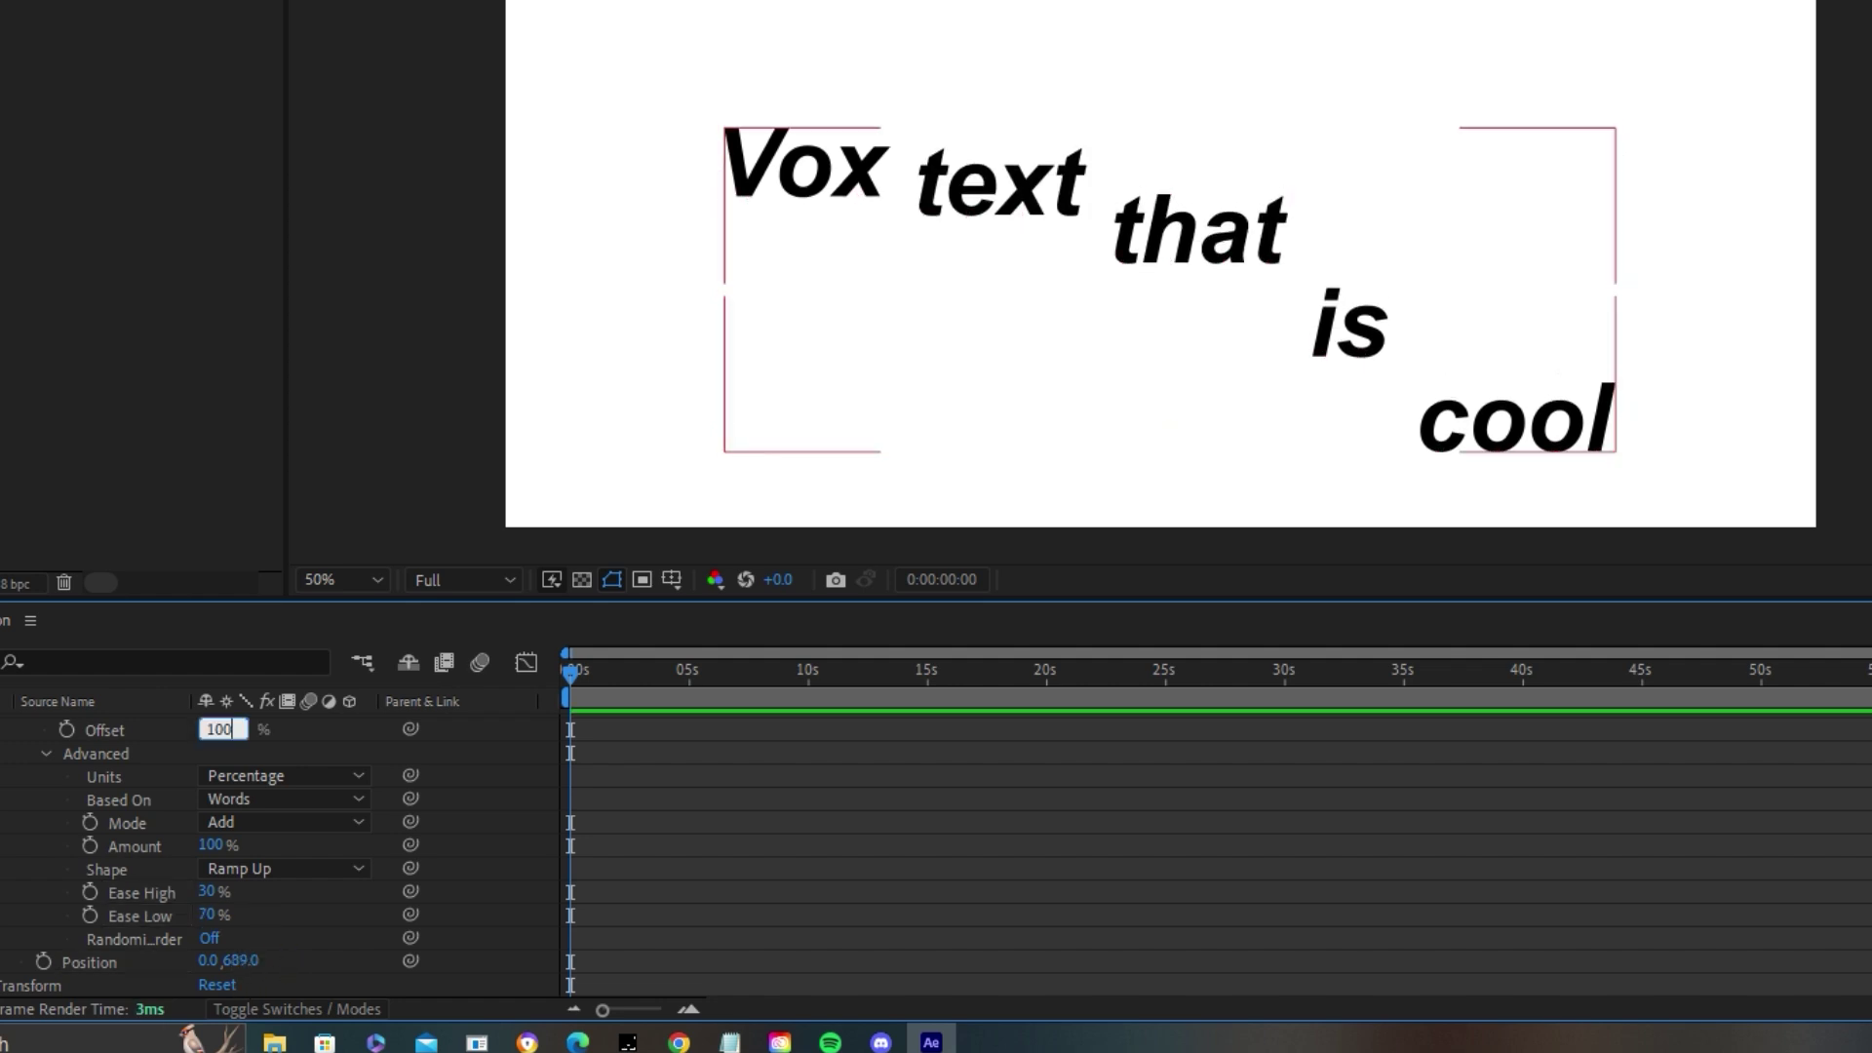
left_click(67, 729)
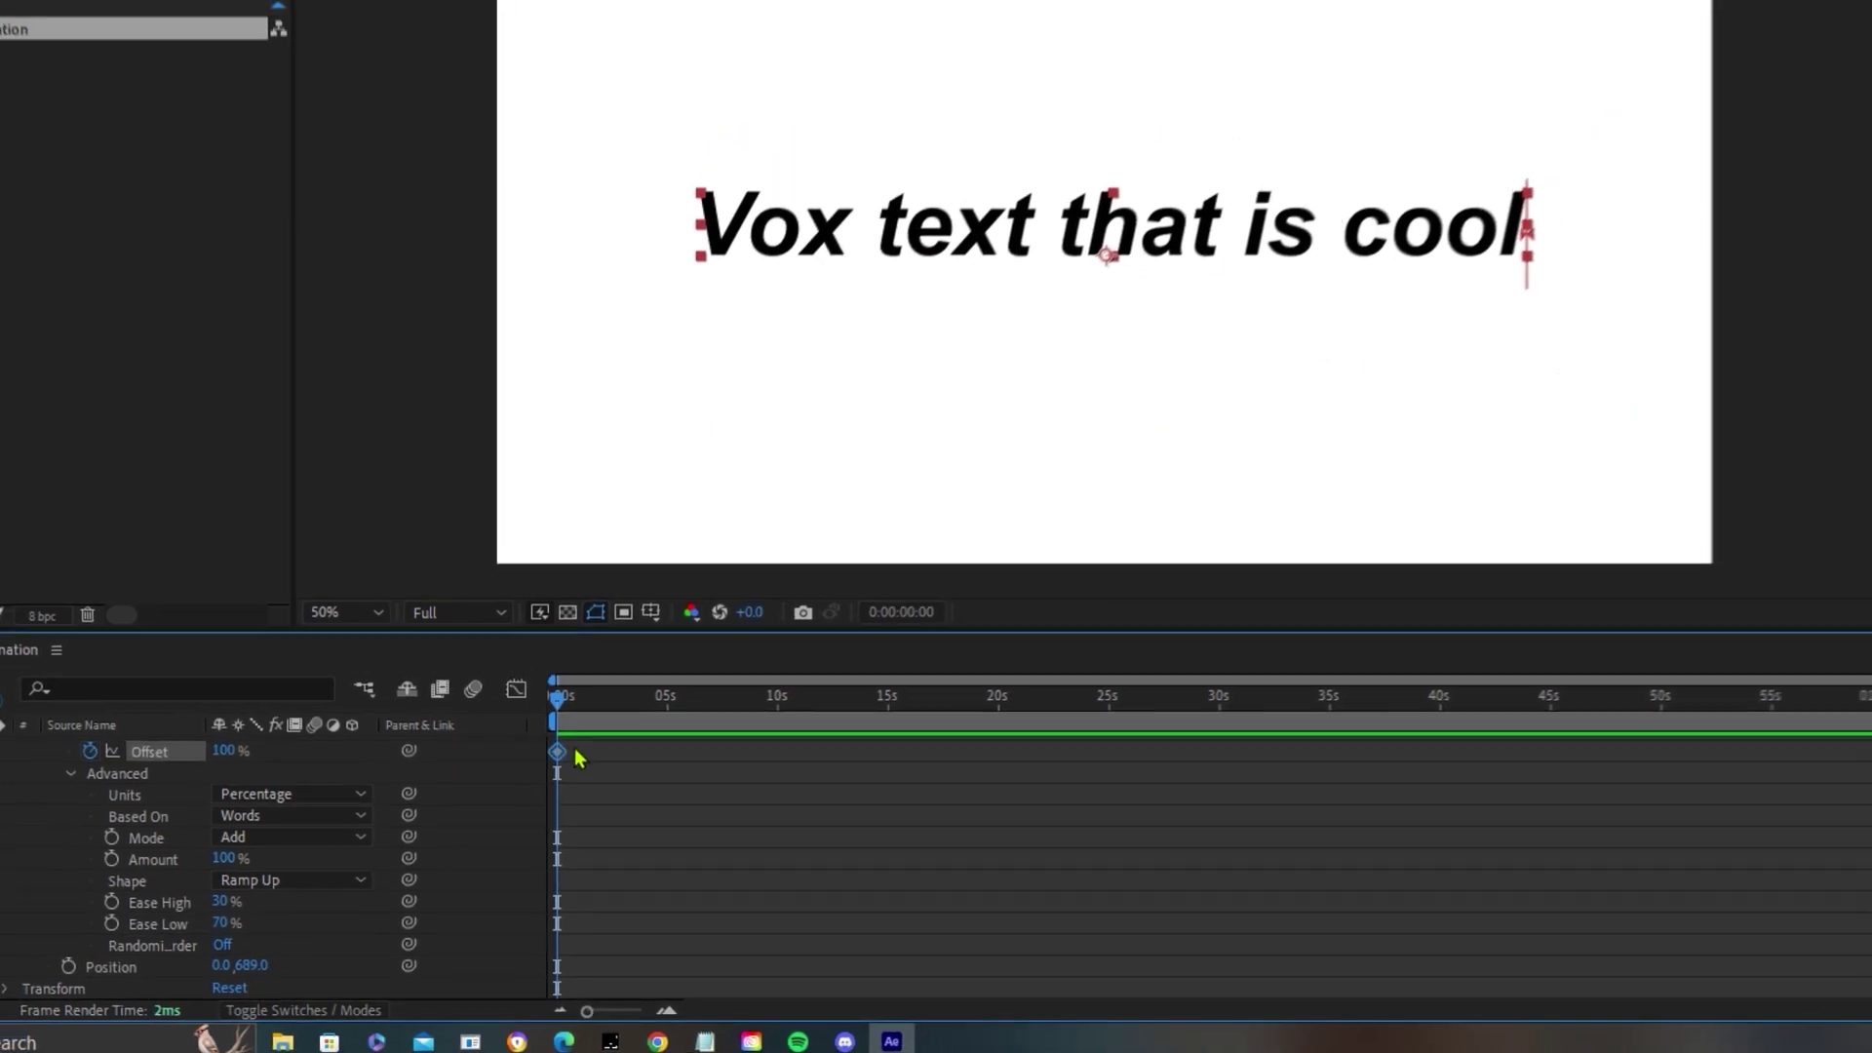
- Move the 100% Offset keyframe to about 5 seconds, add a -100% keyframe at the start, and preview the animation
left_click_drag(570, 729, 687, 730)
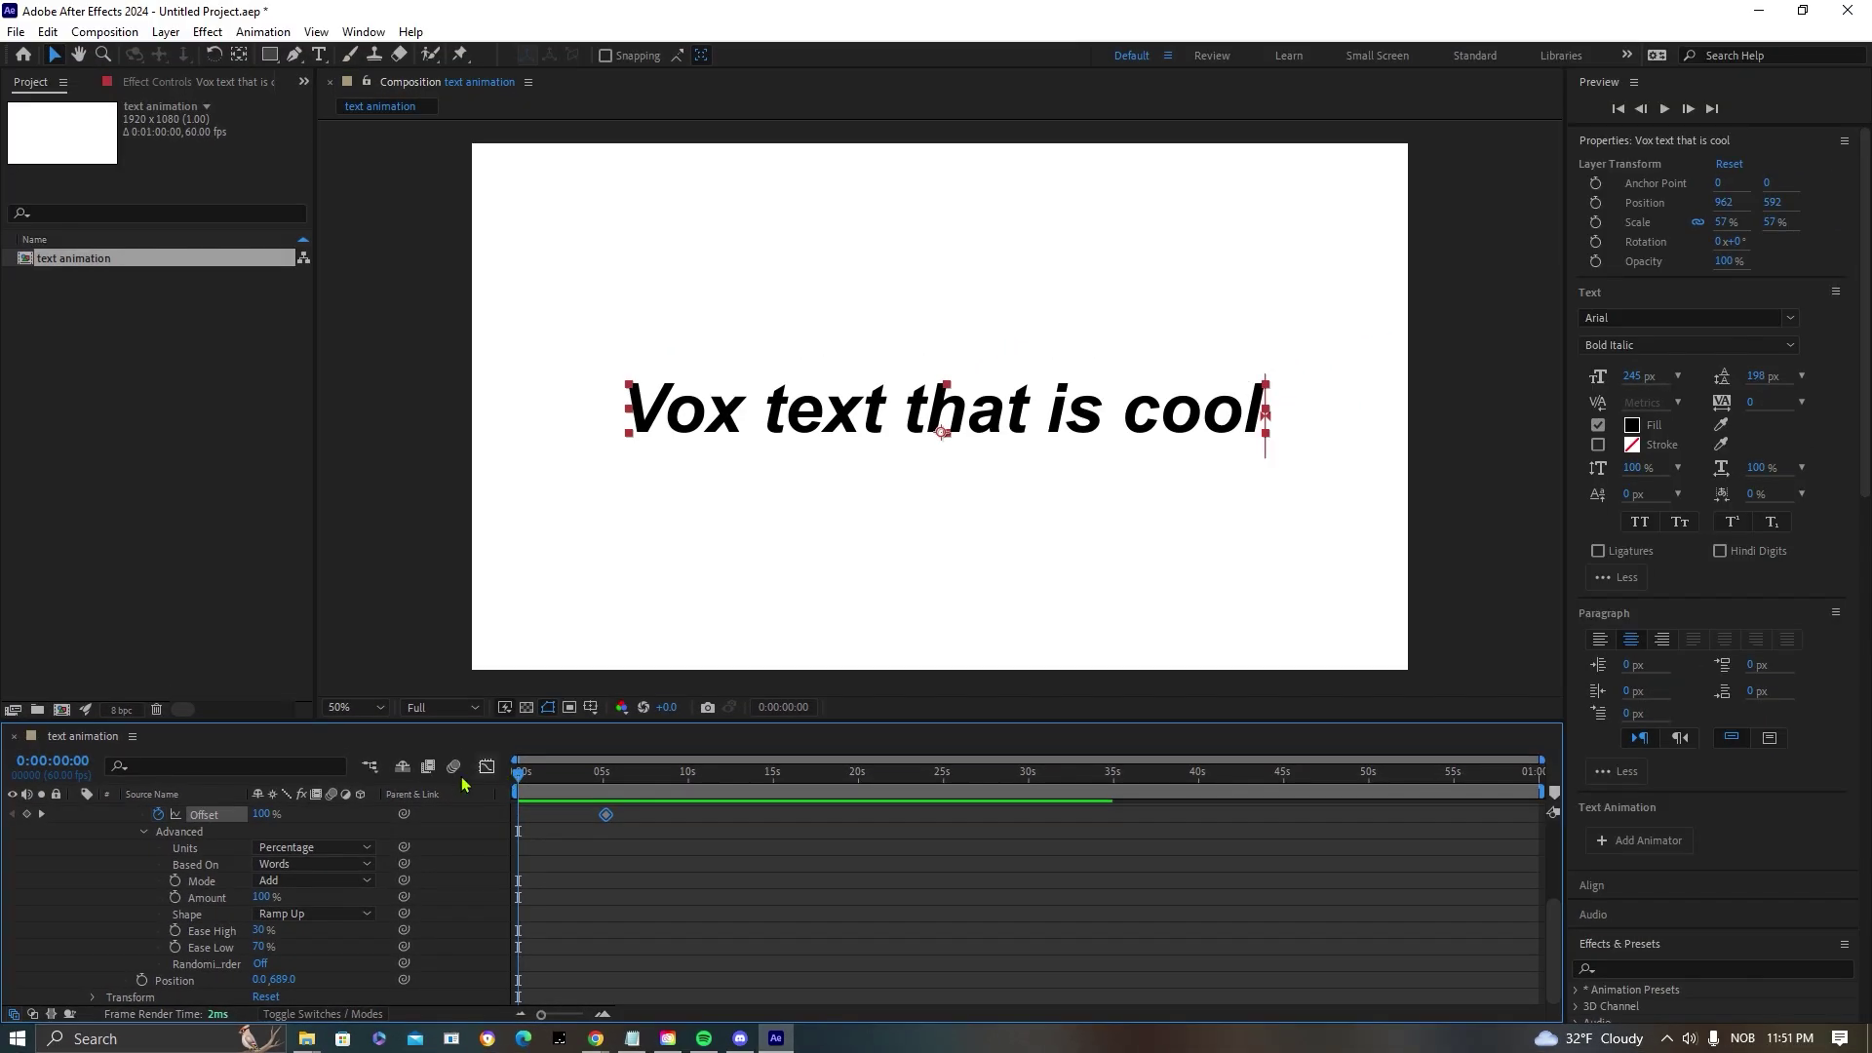
type("-100")
key("Return")
left_click(592, 873)
key("space")
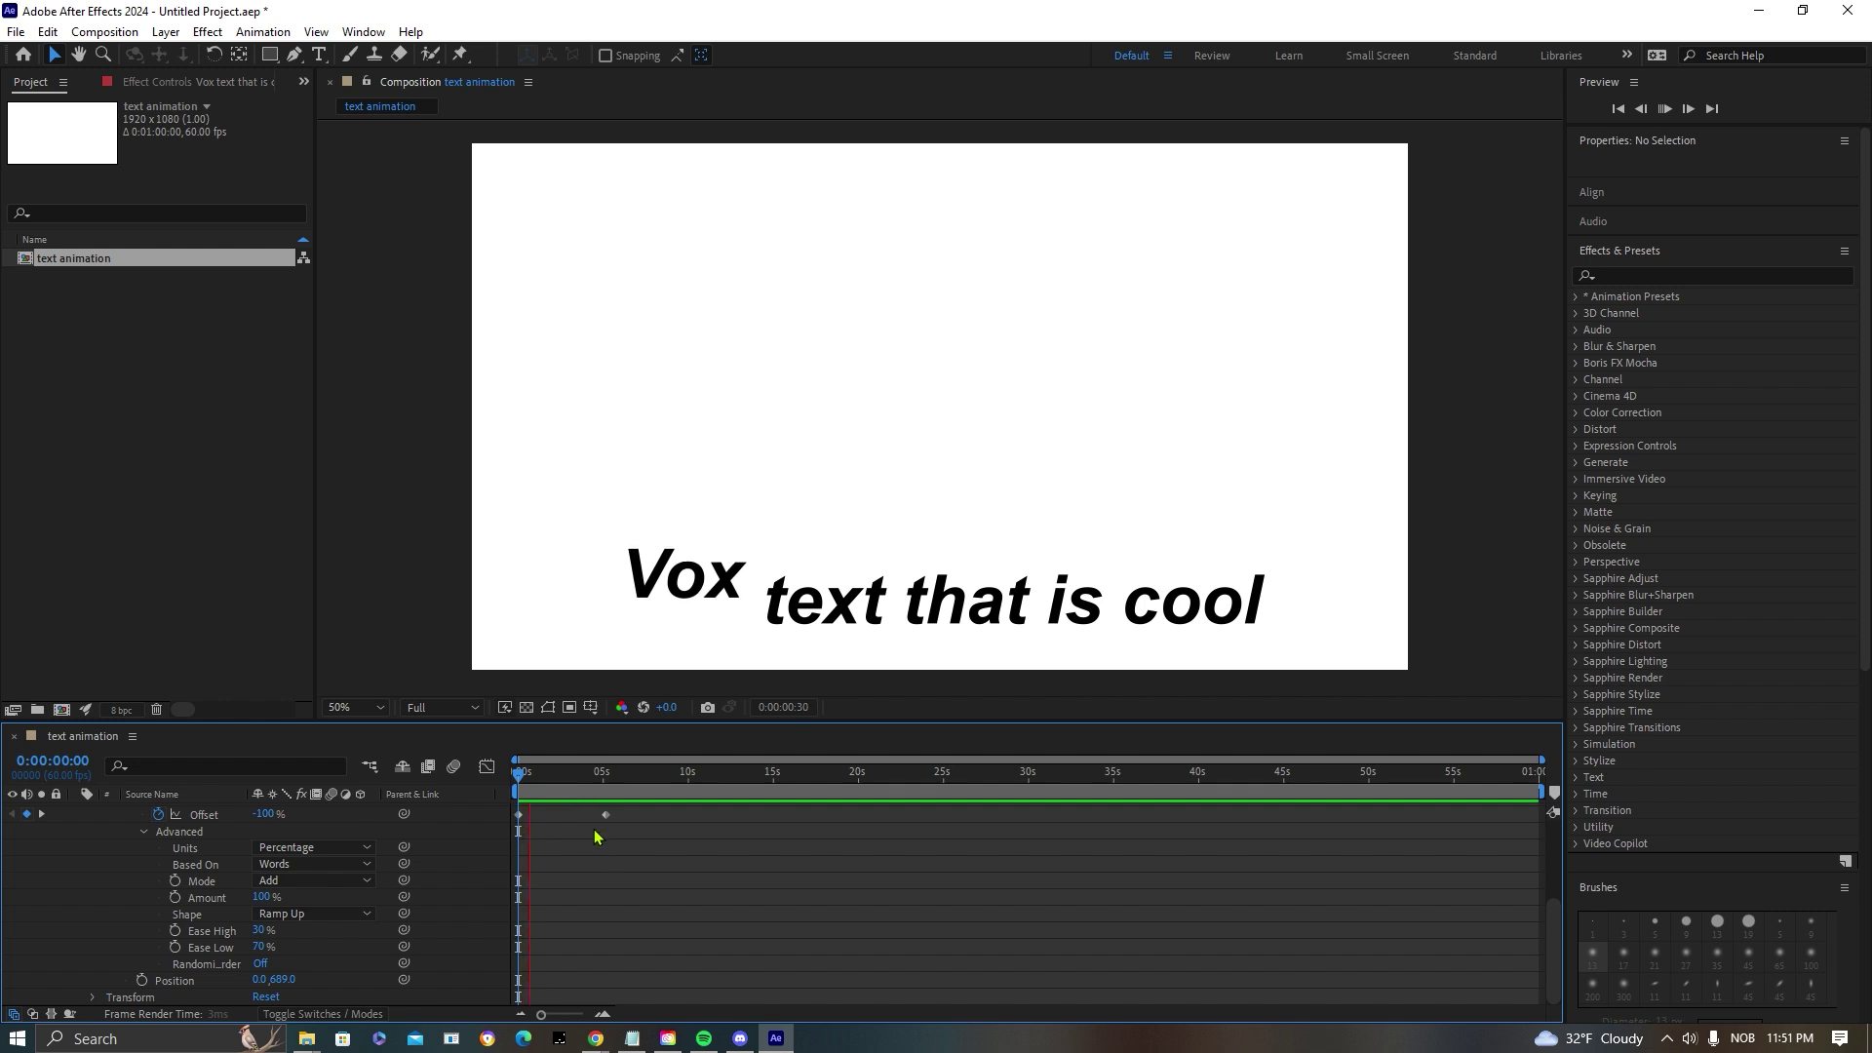
key("space")
- Shorten the animation by moving the 100% Offset keyframe to about 1 second, and delete the starting Offset keyframe
left_click_drag(541, 776, 502, 792)
key("ctrl+z")
left_click(776, 912)
key("space")
left_click(653, 862)
key("space")
left_click(514, 815)
key("Delete")
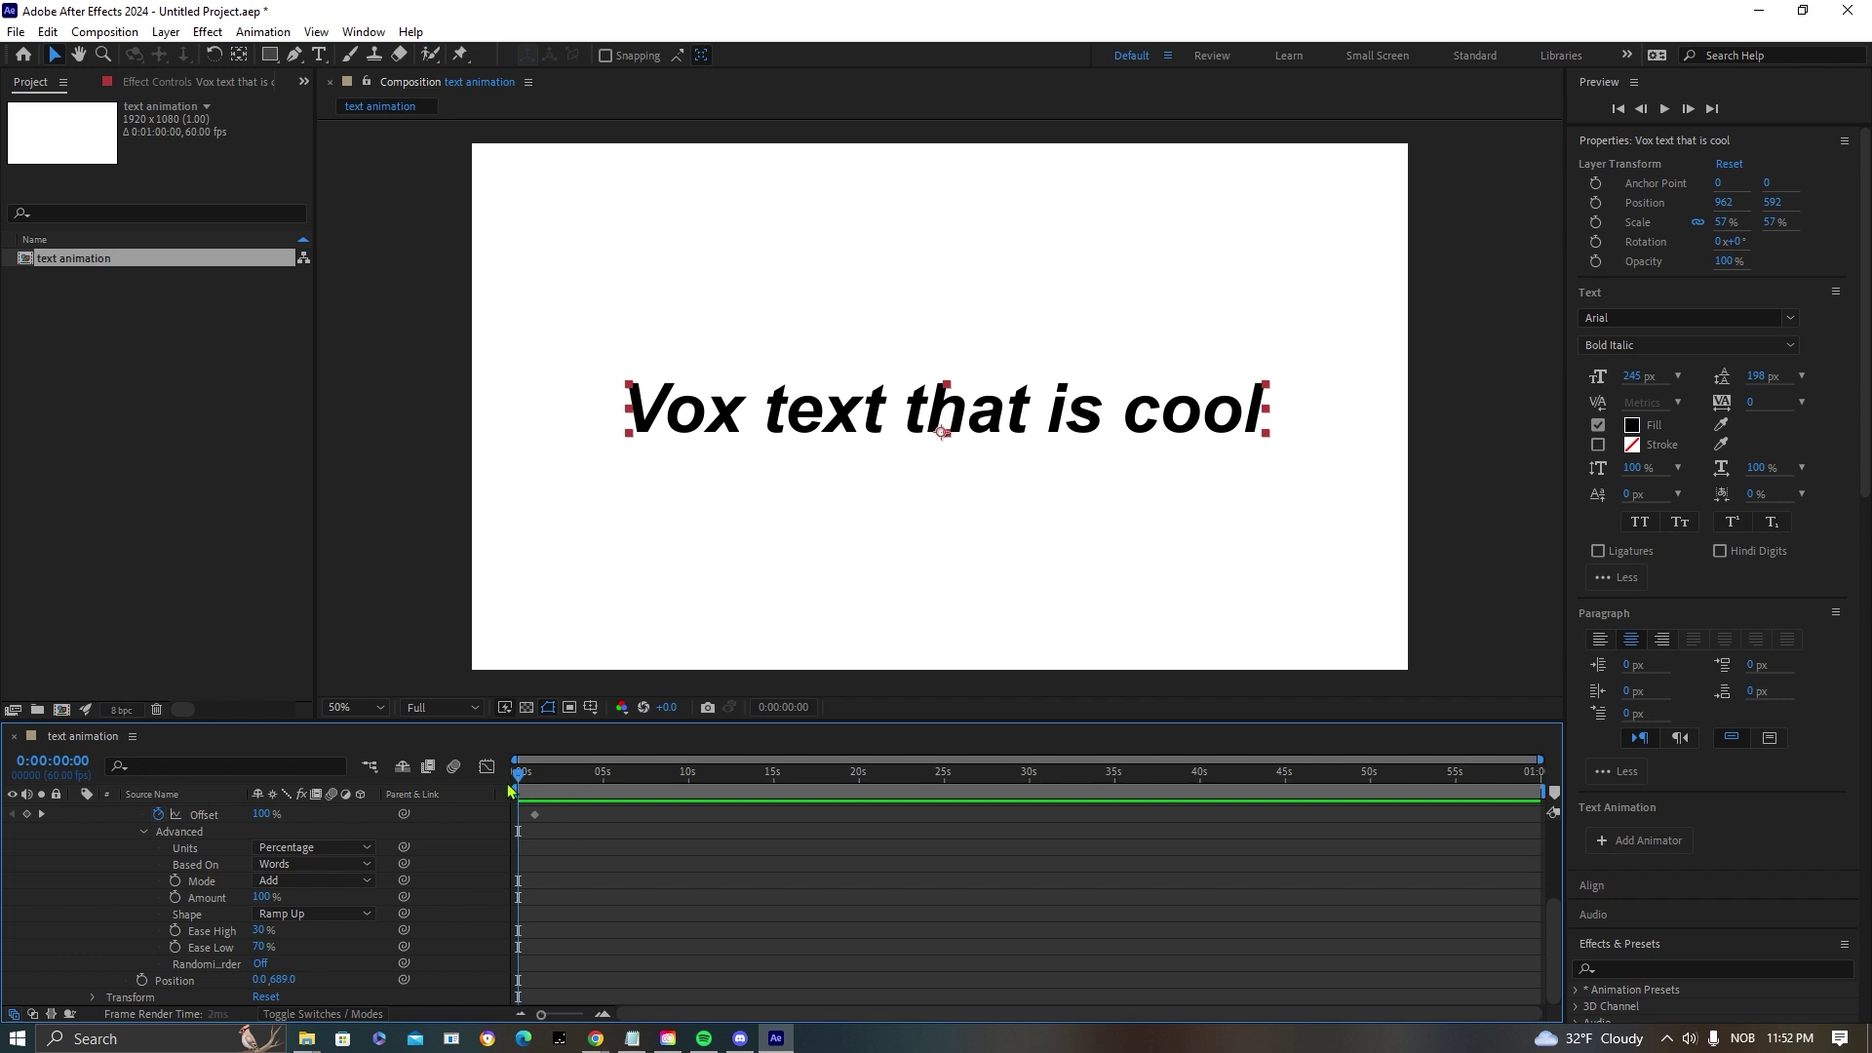
- Re-create the starting Offset keyframe at -100% and preview the faster word-by-word animation
left_click(271, 831)
left_click(262, 814)
type("-100")
key("Return")
left_click(802, 901)
key("space")
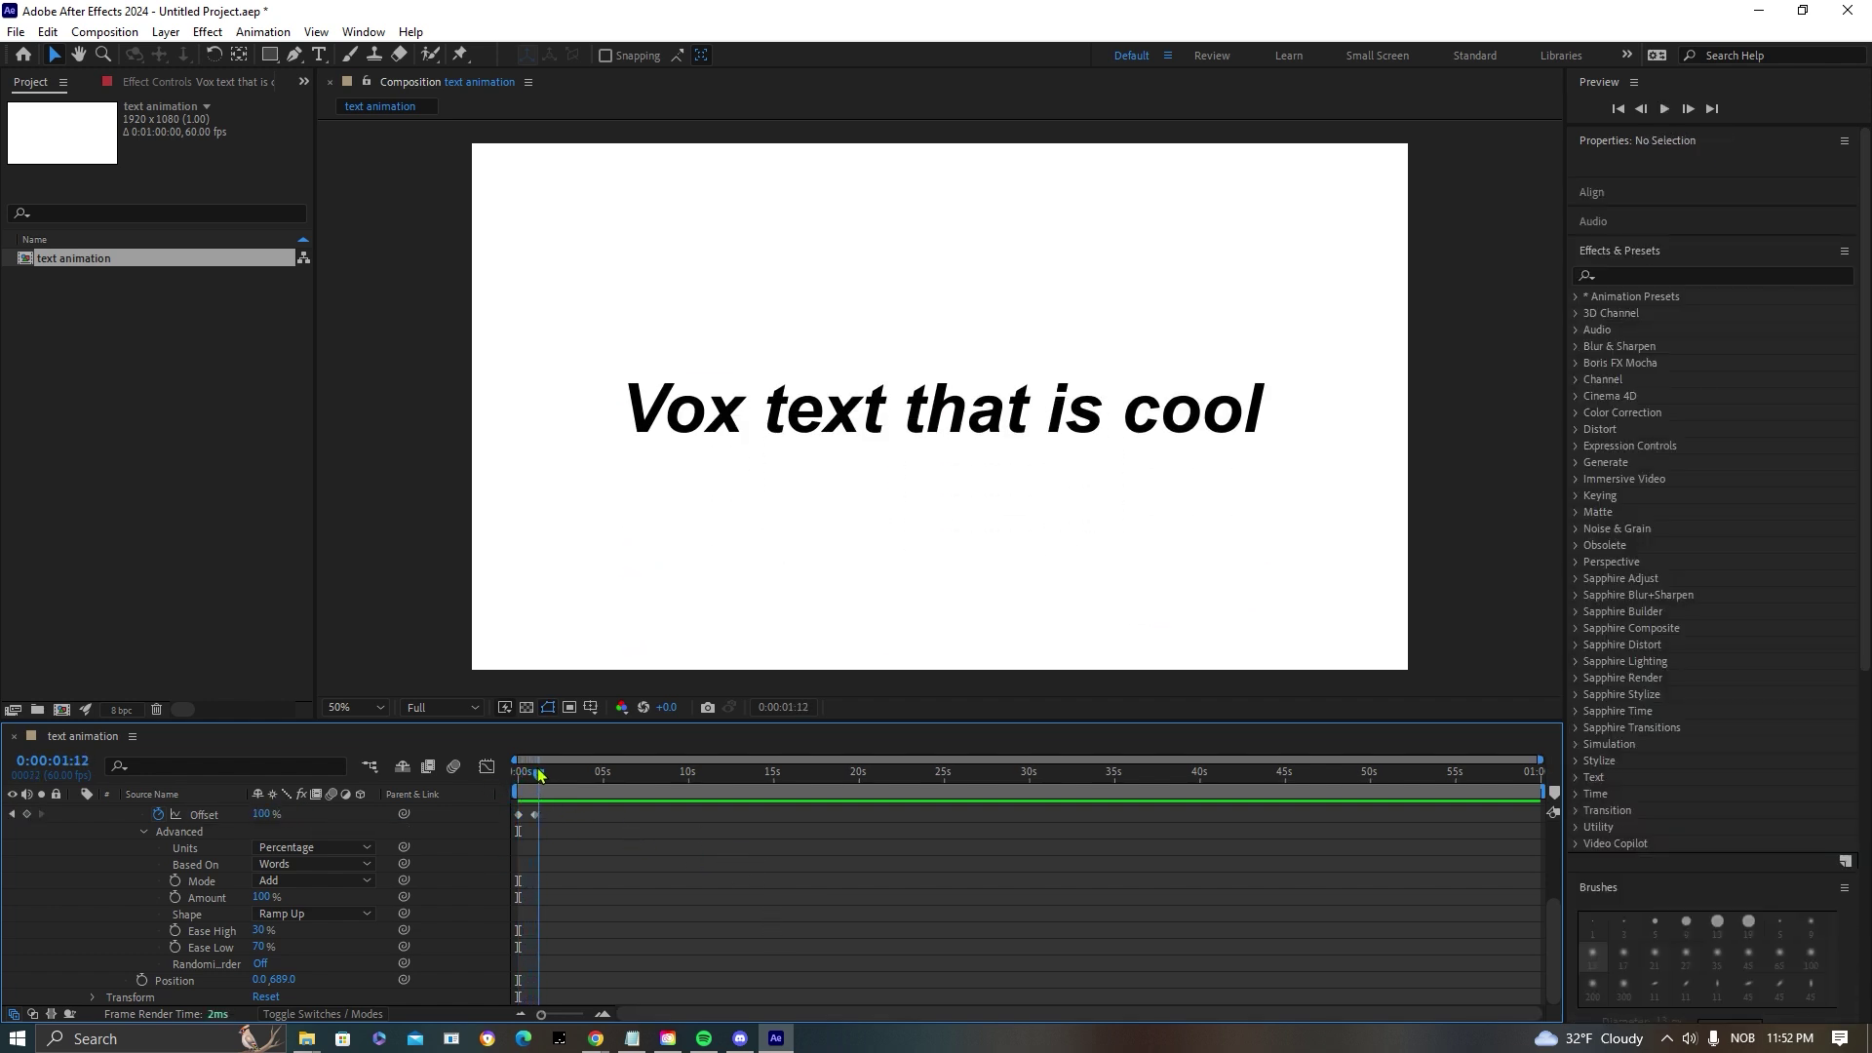
- Draw a yellow rectangle about 1172 by 120 px over the "Vox text that is cool" text
left_click(270, 56)
left_click(614, 56)
left_click(1457, 278)
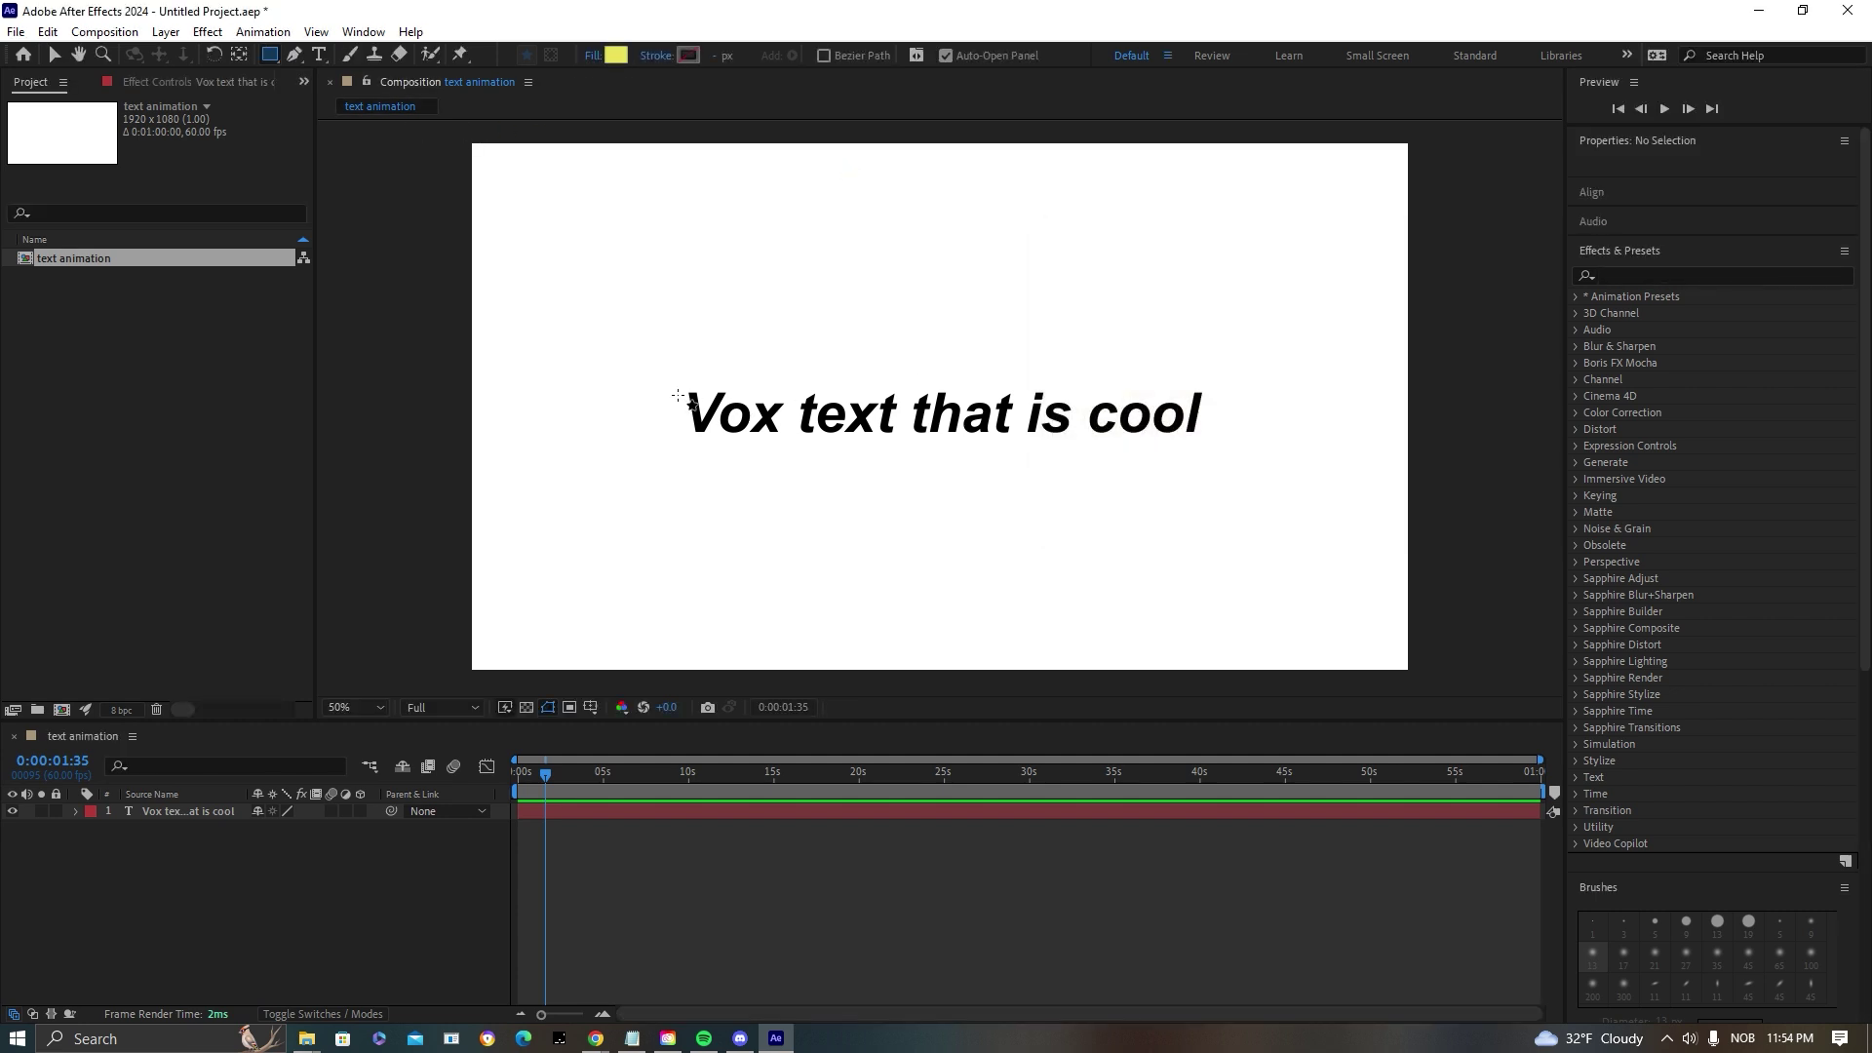
mouse_move(664, 384)
left_mouse_down()
mouse_move(773, 429)
mouse_move(1235, 442)
left_mouse_up()
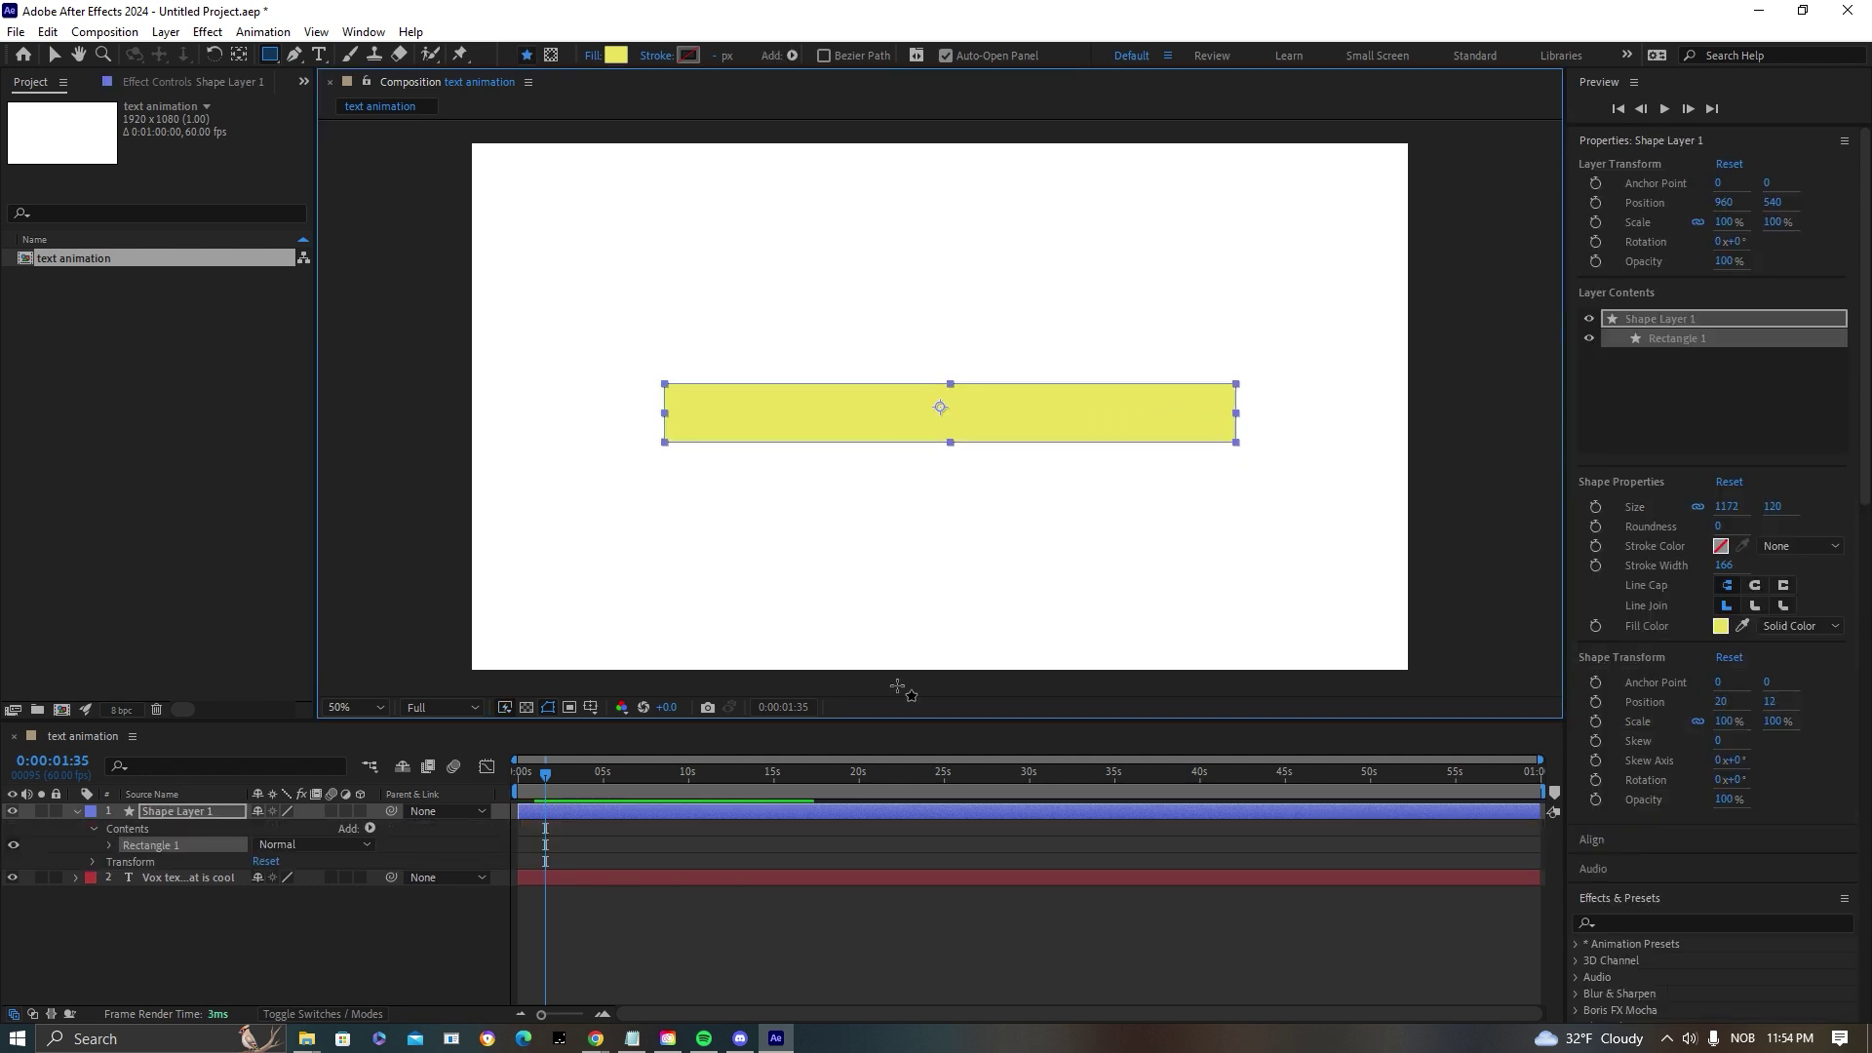
- Move the rectangle's shape layer beneath the text layer and play the animation from the start
left_click_drag(190, 811, 171, 892)
key("Home")
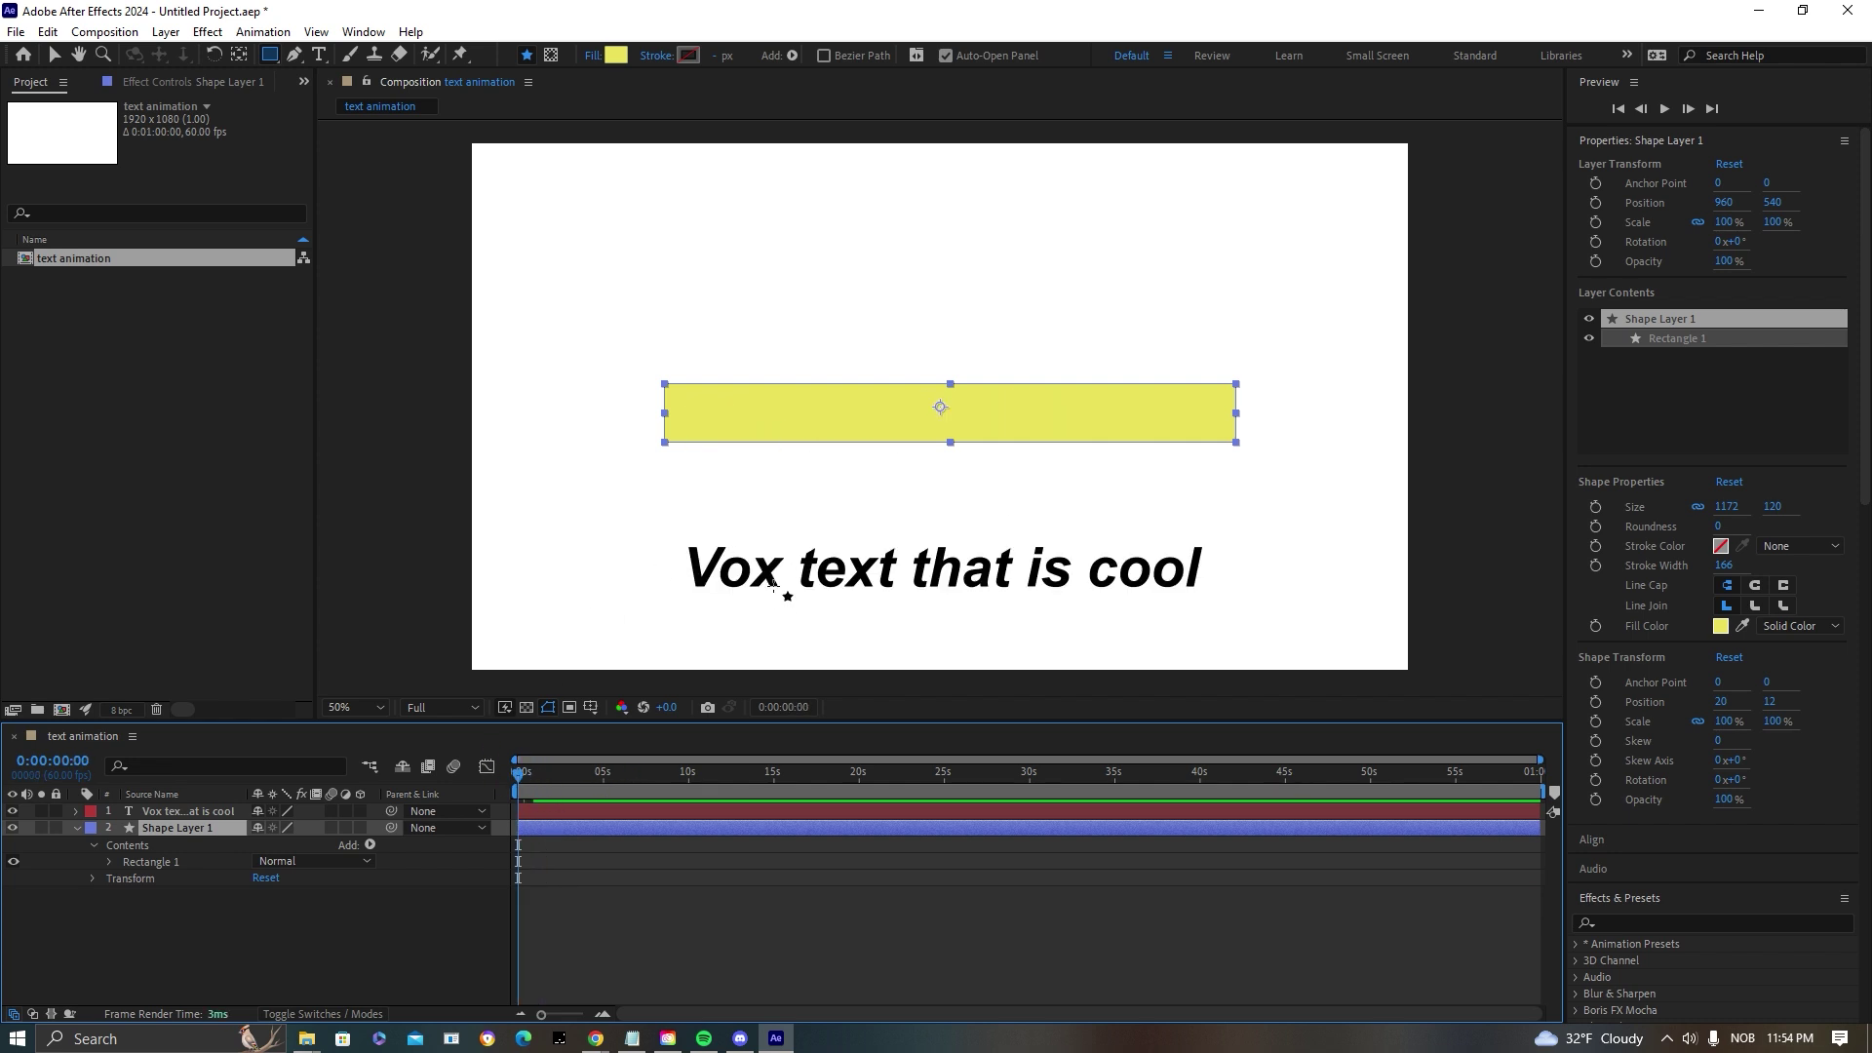
key("space")
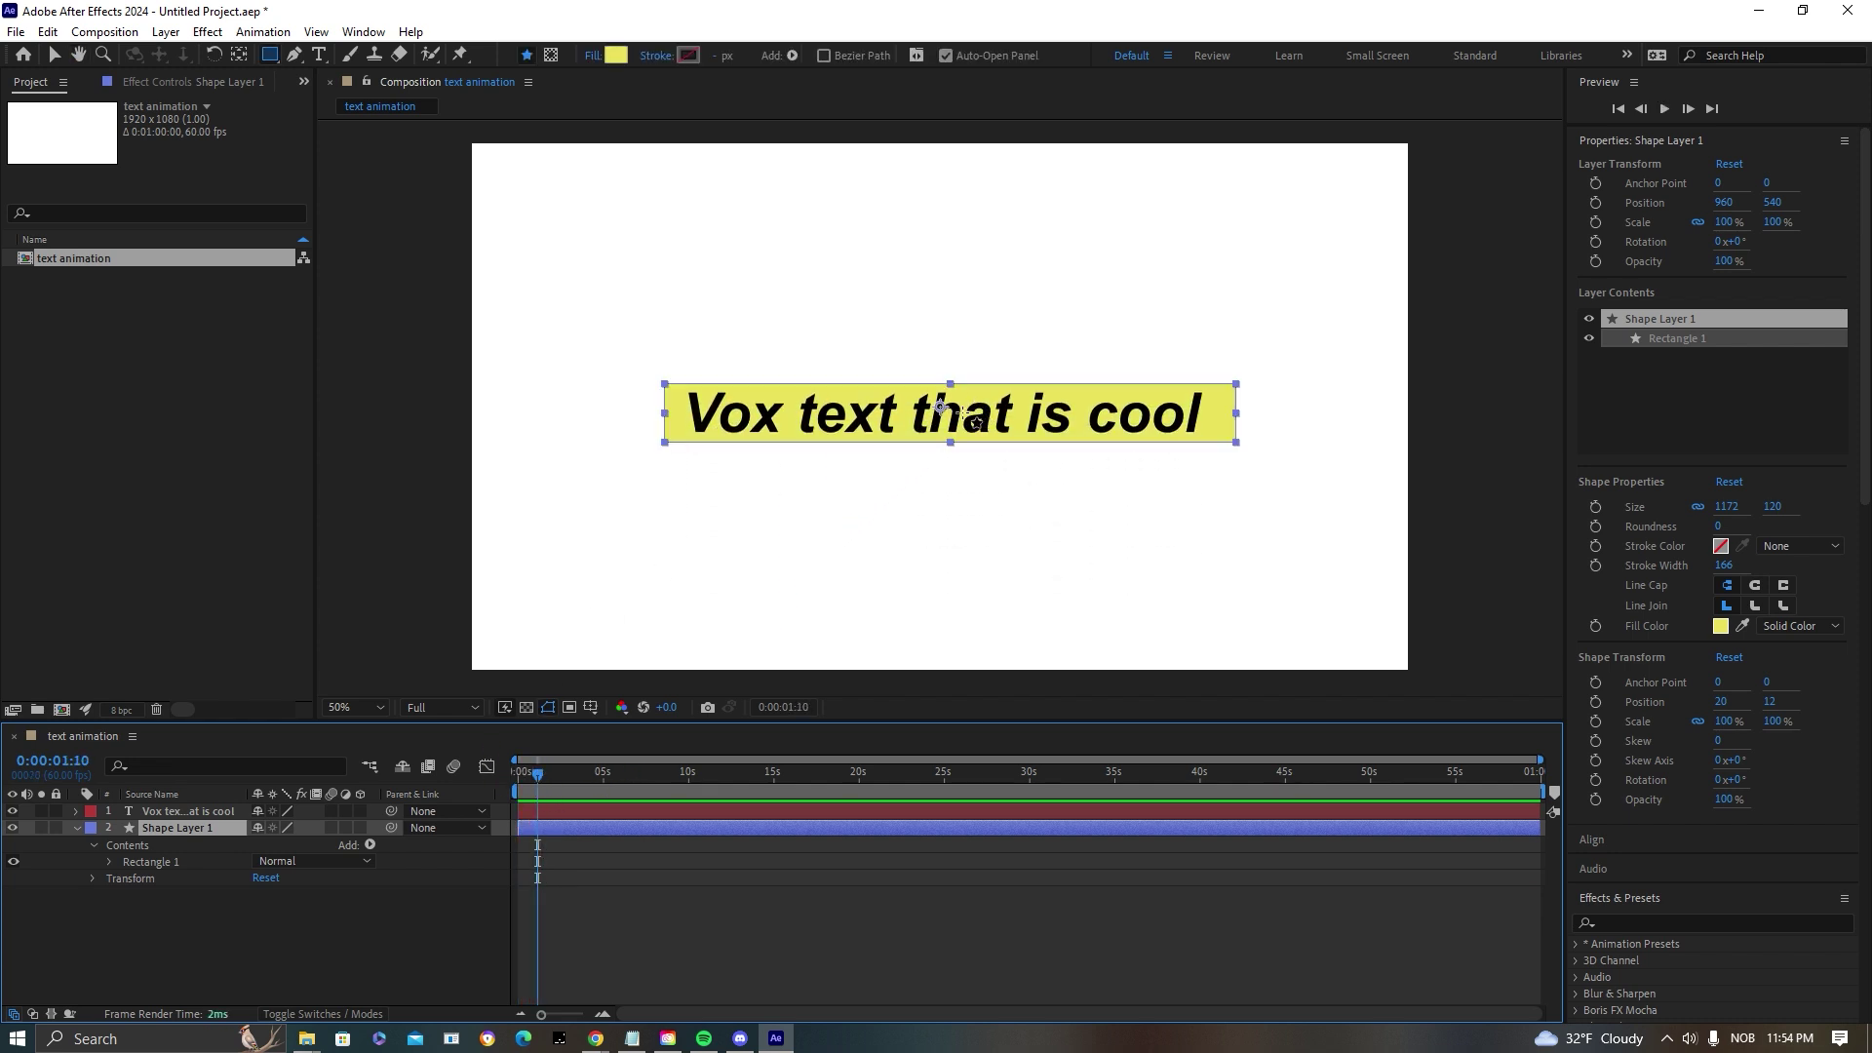
- Shift the yellow rectangle horizontally so it is centred behind the text, and preview the animation
key("v")
left_click_drag(1025, 421, 1045, 421)
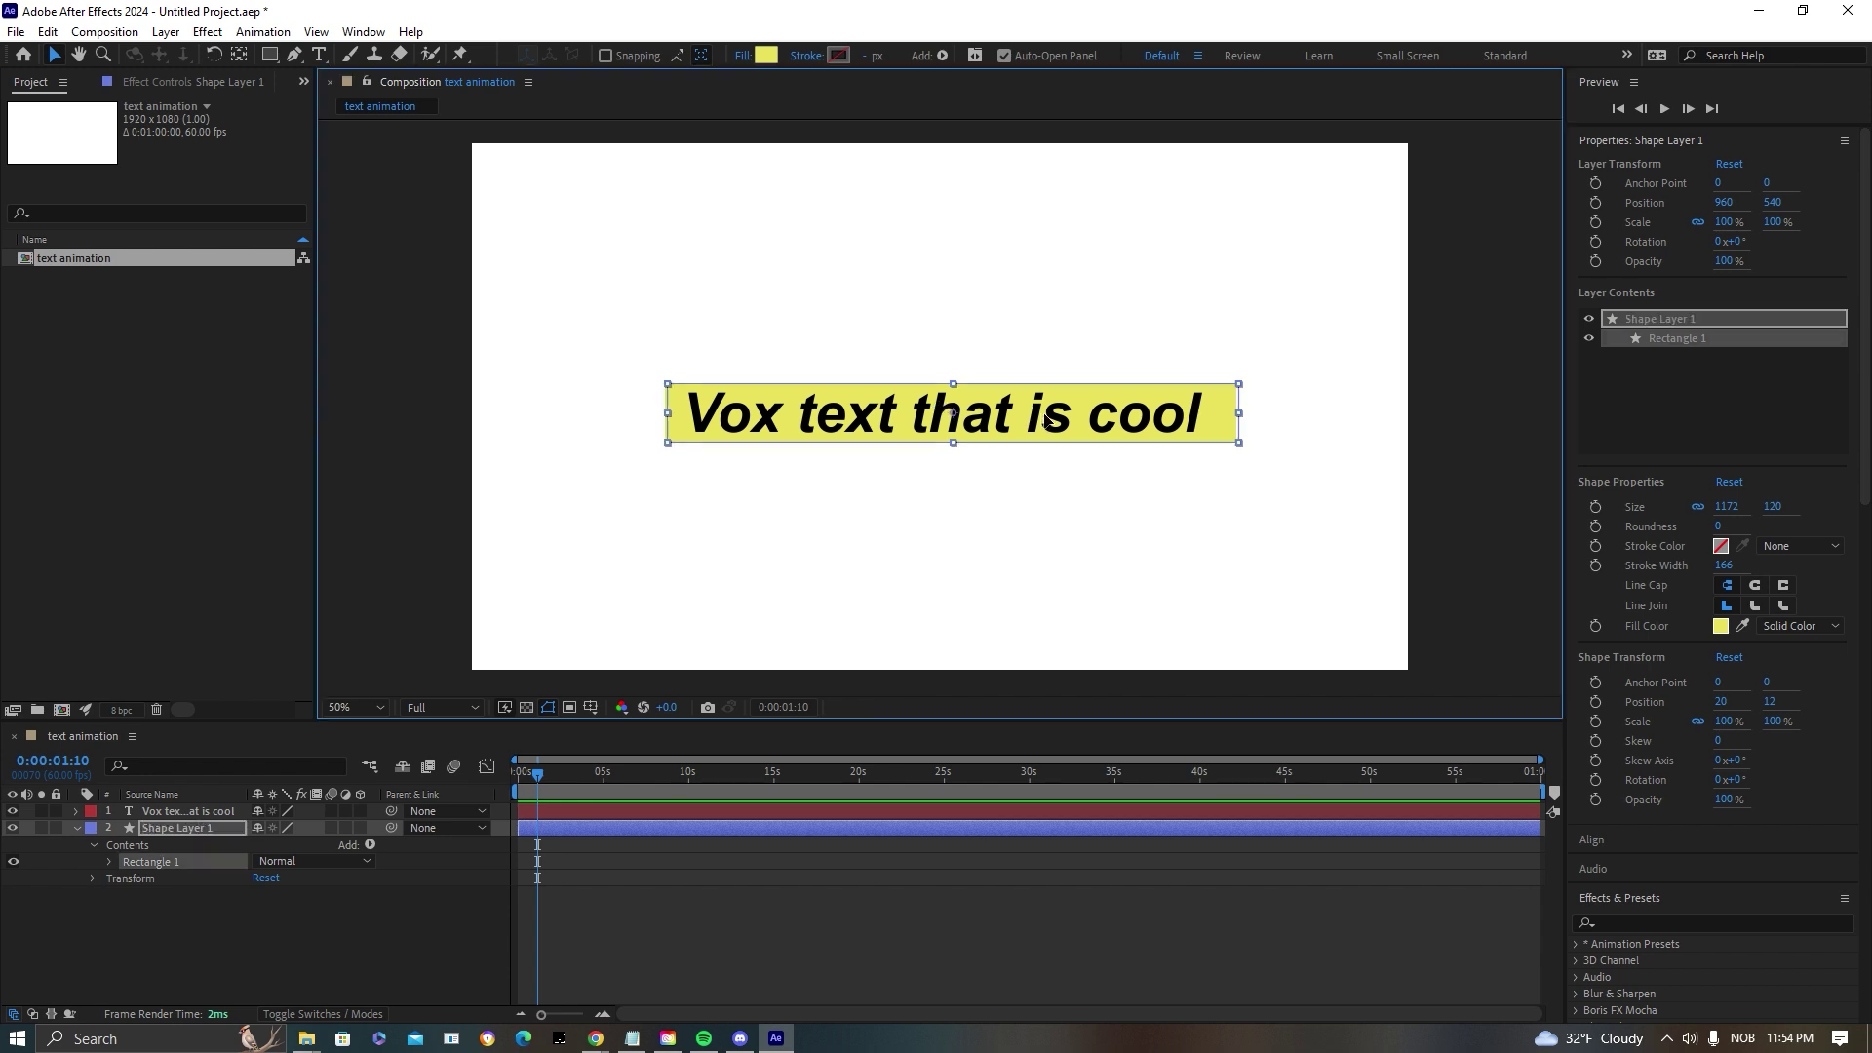
left_click(936, 956)
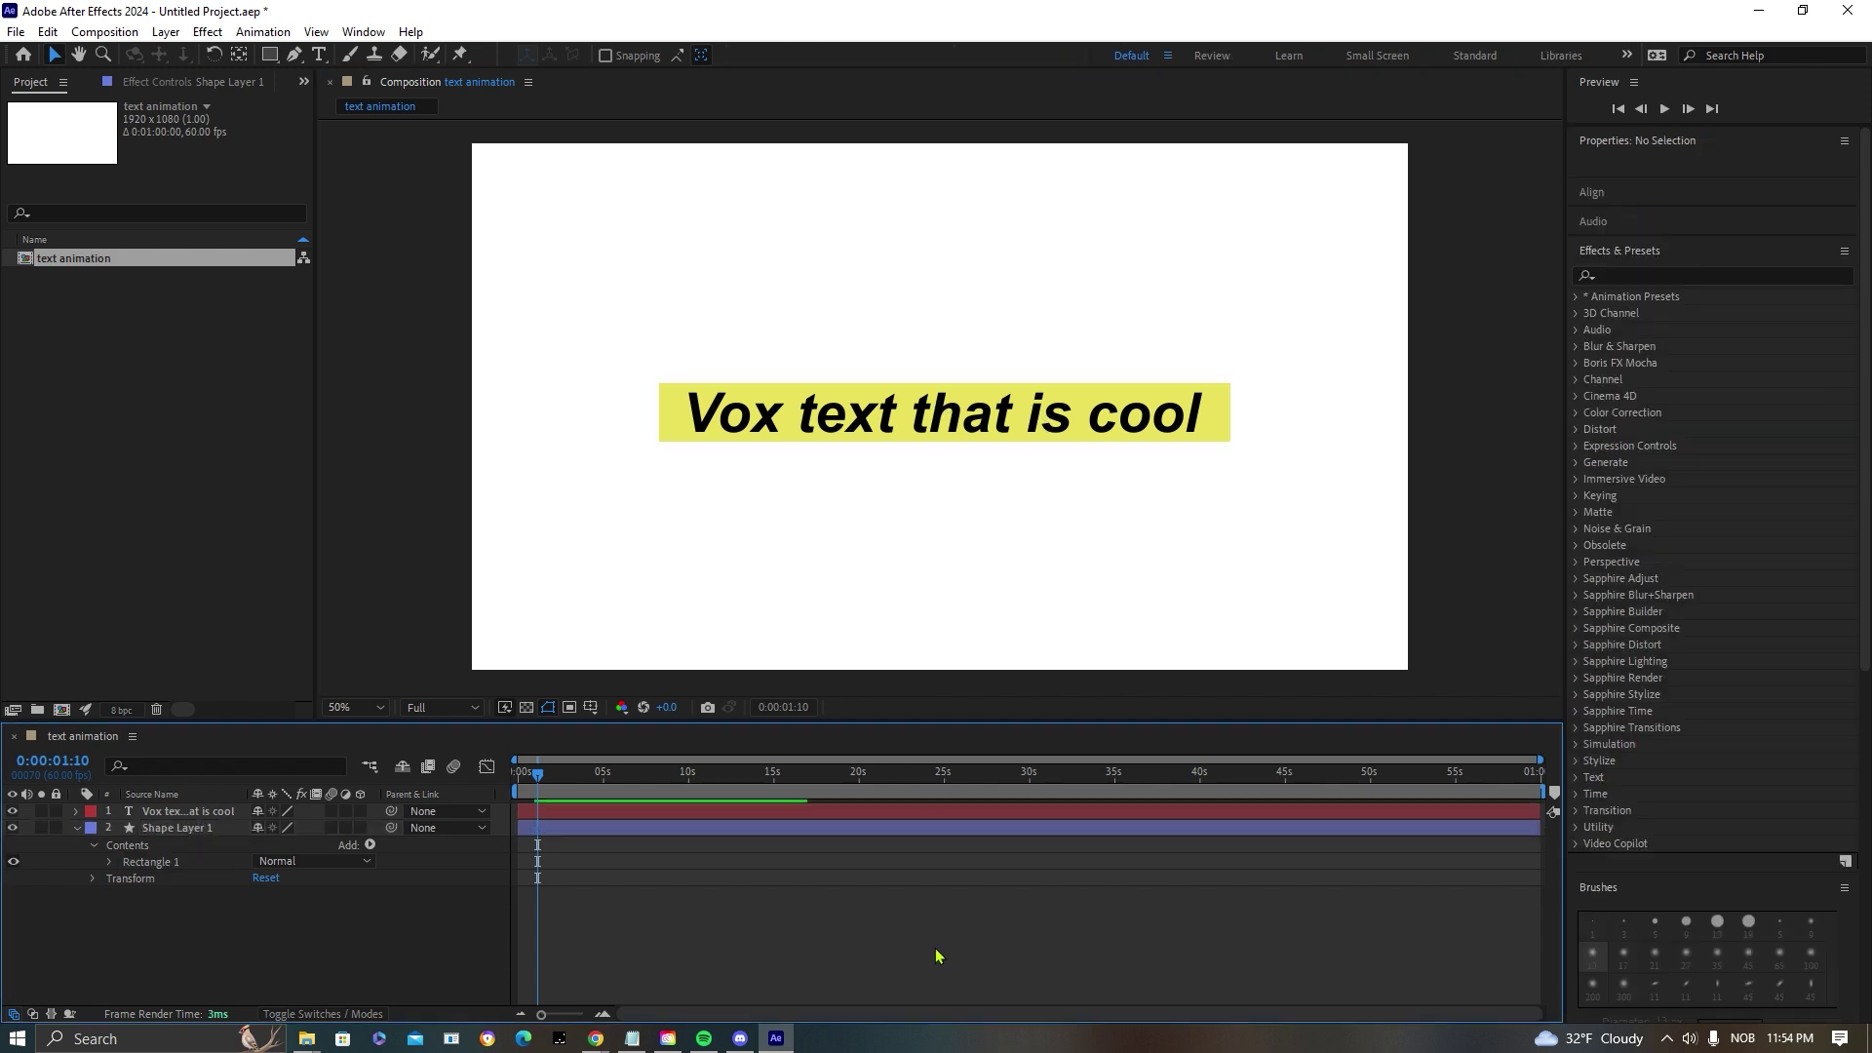
key("Home")
key("space")
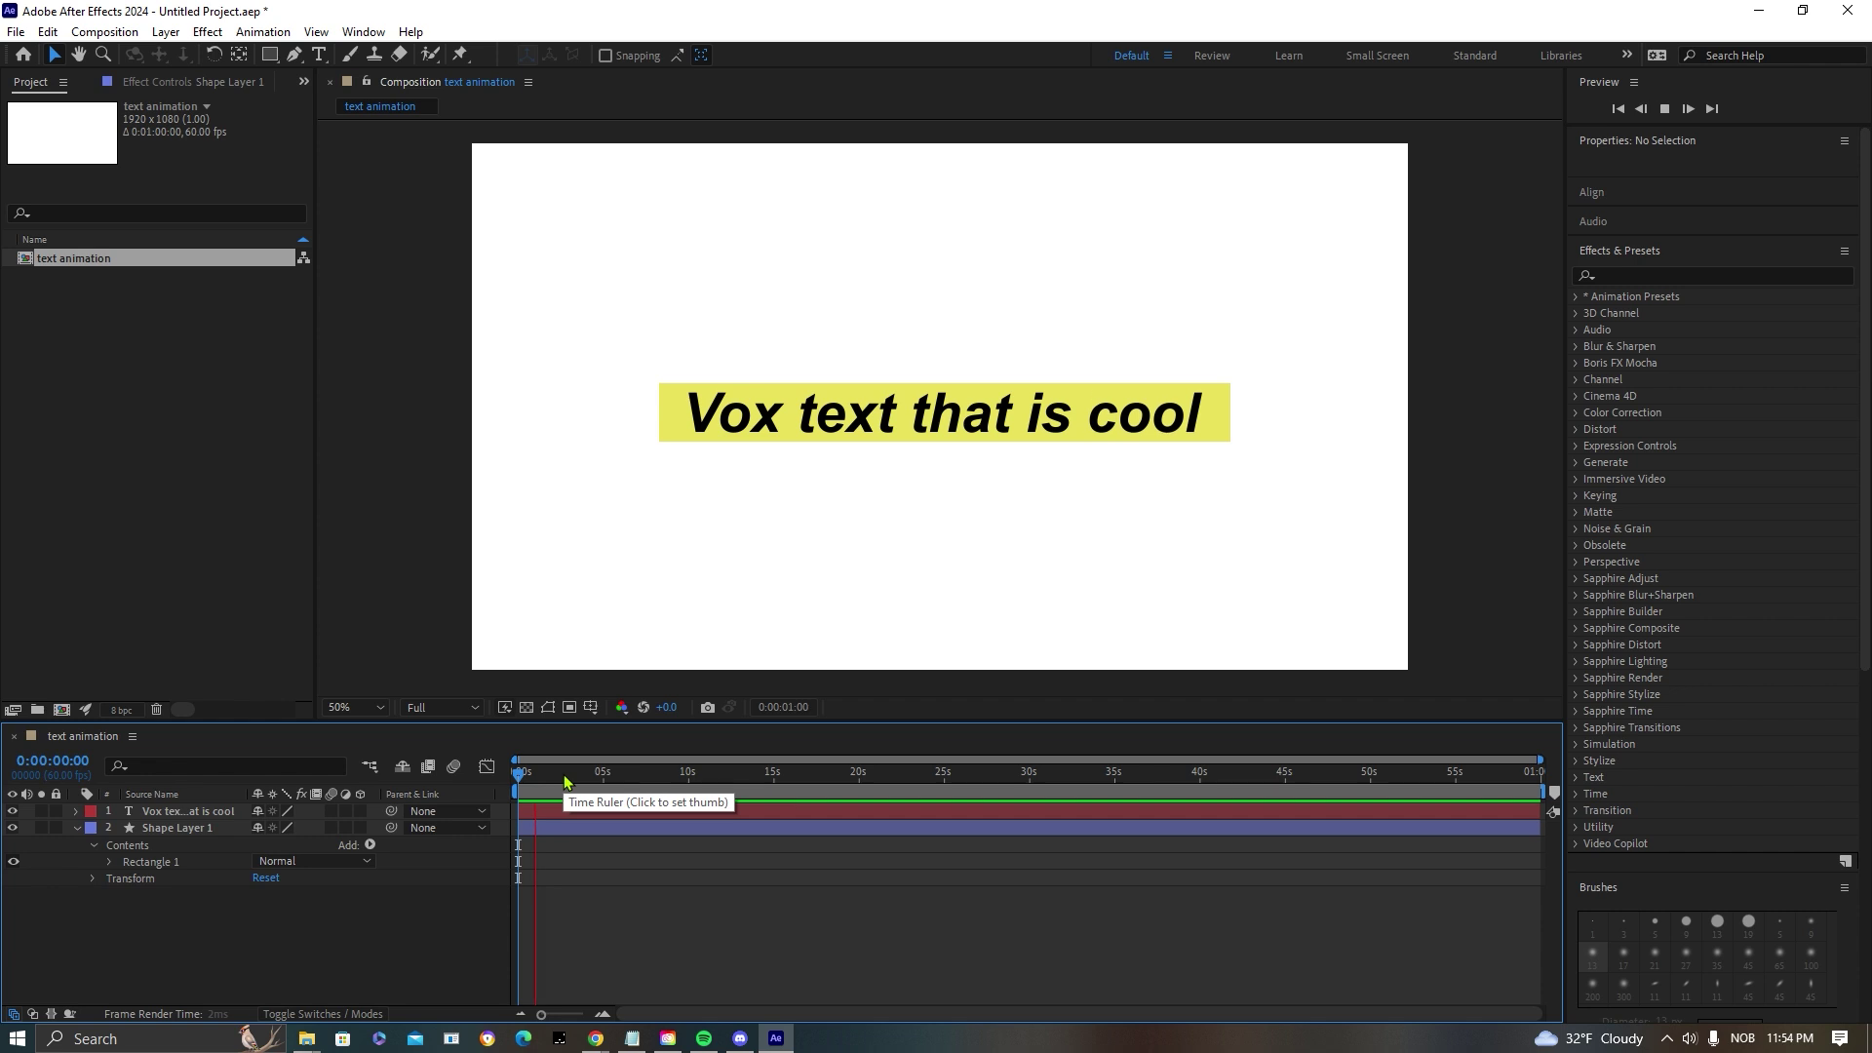
key("space")
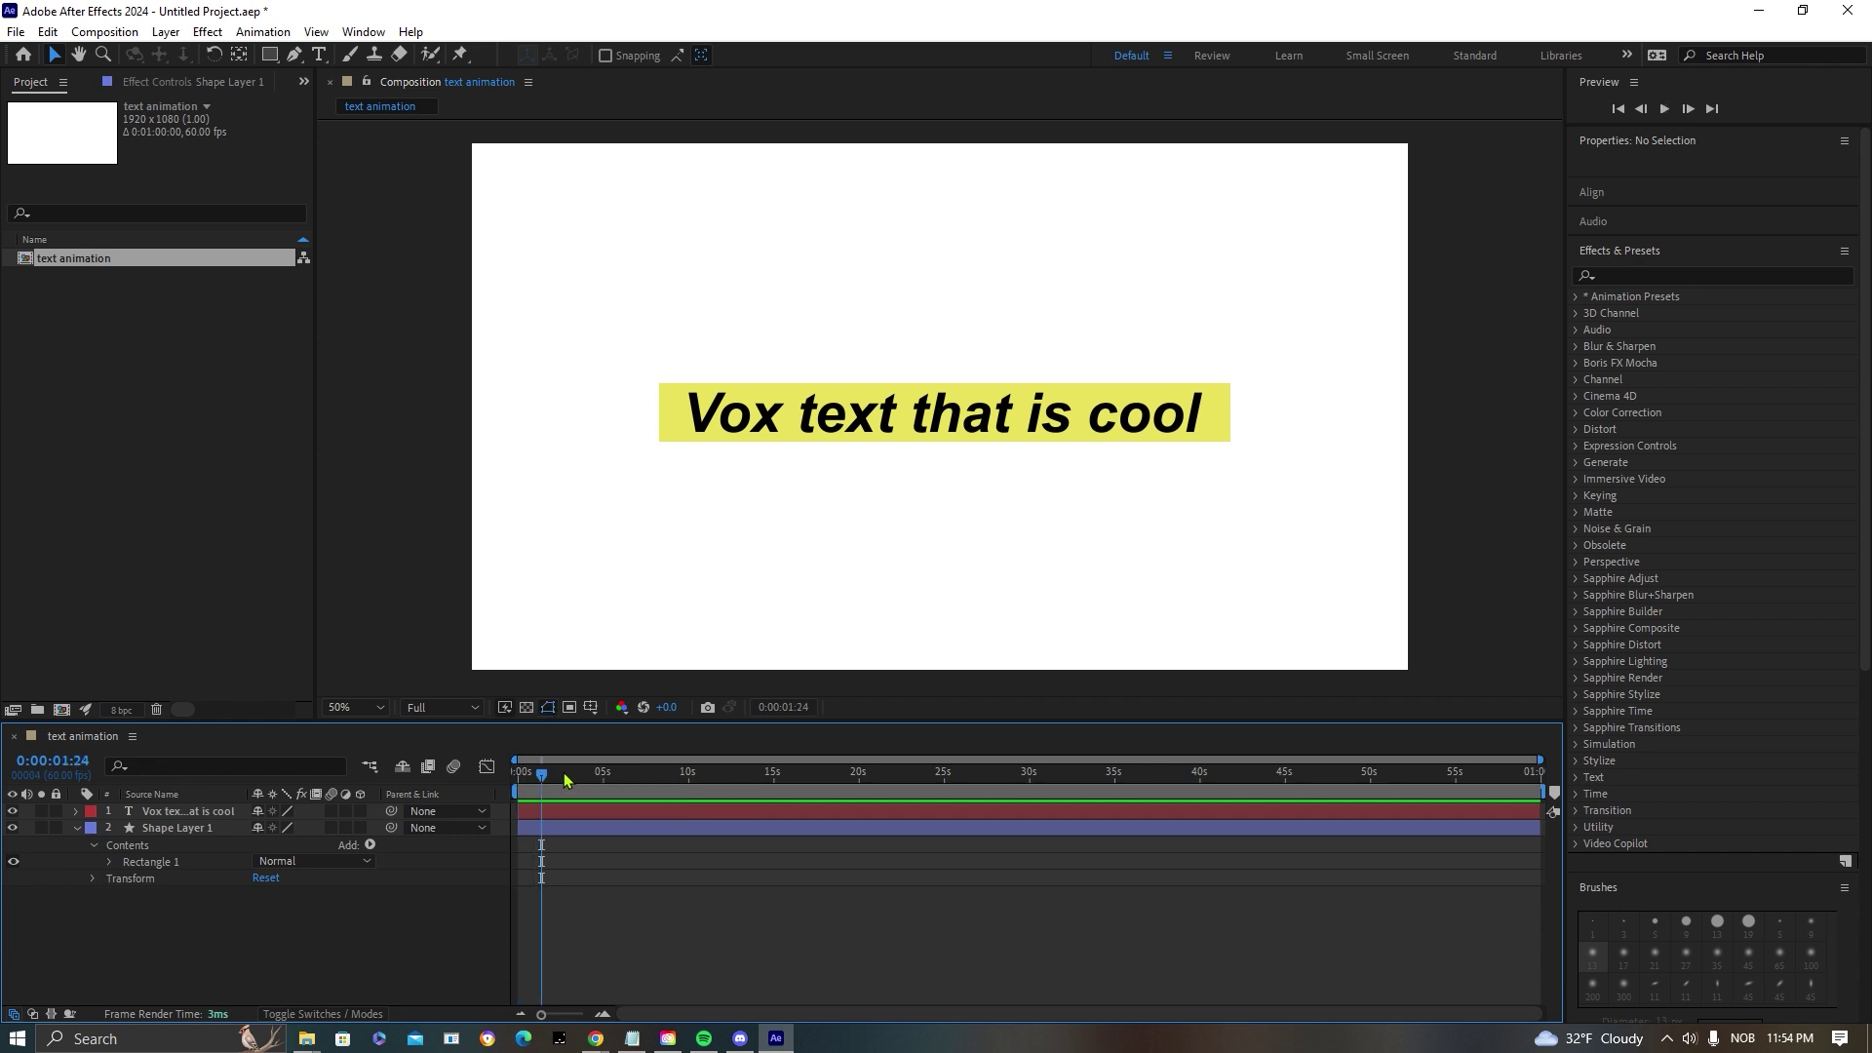
- Apply Set Matte to the text layer with Shape Layer 1 as the matte source, and preview the masked text
left_click(1636, 266)
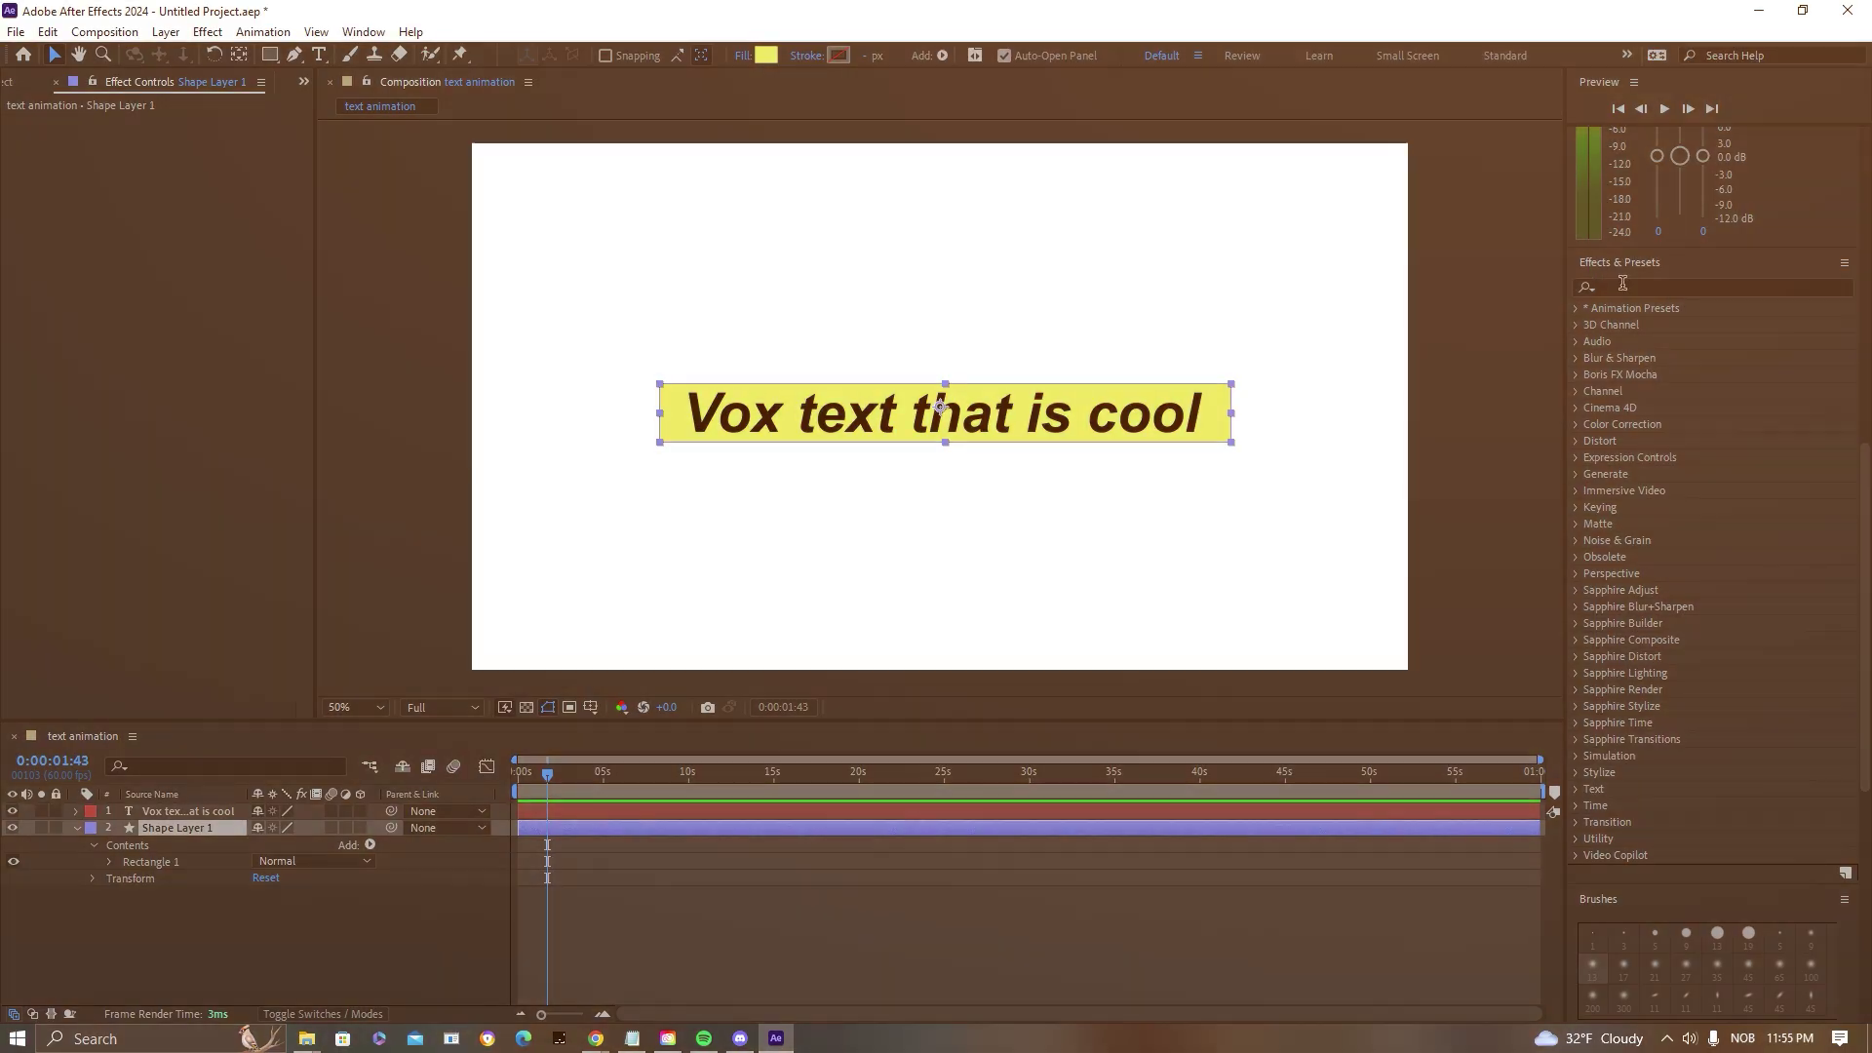
type("set")
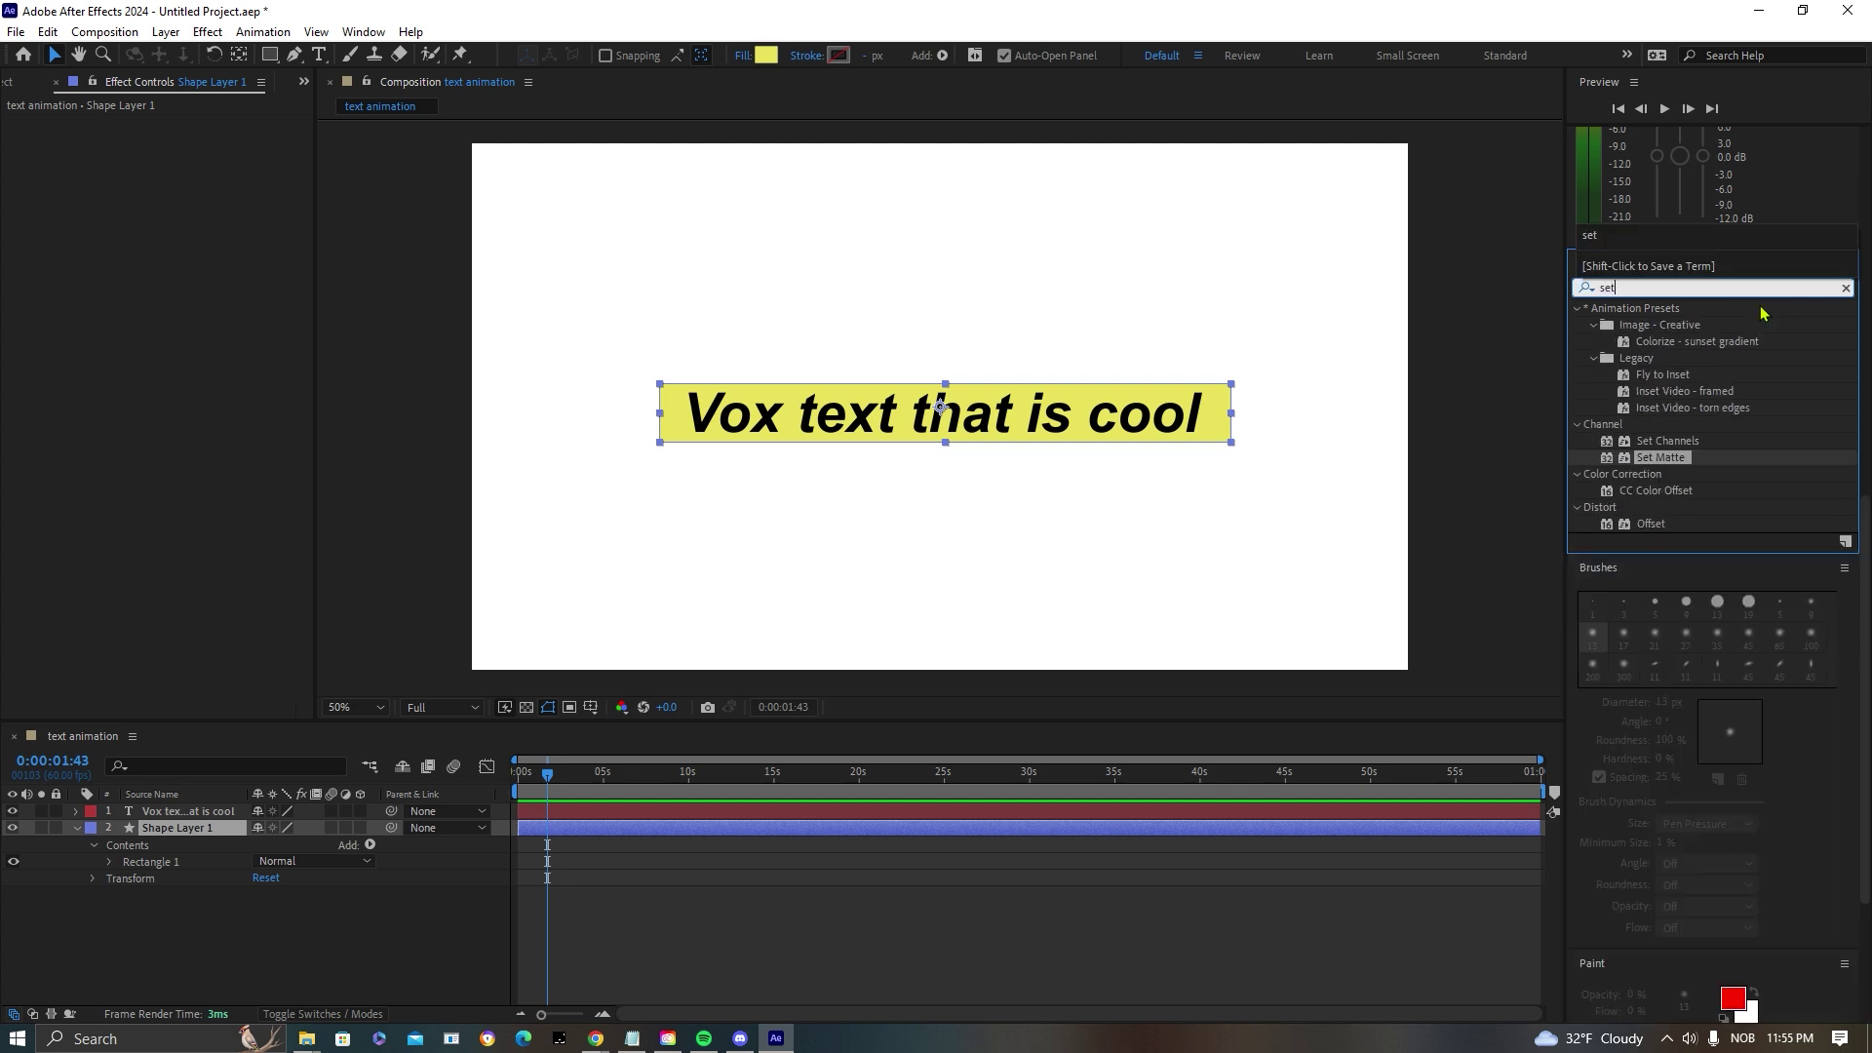
left_click_drag(1644, 457, 206, 815)
left_click(205, 141)
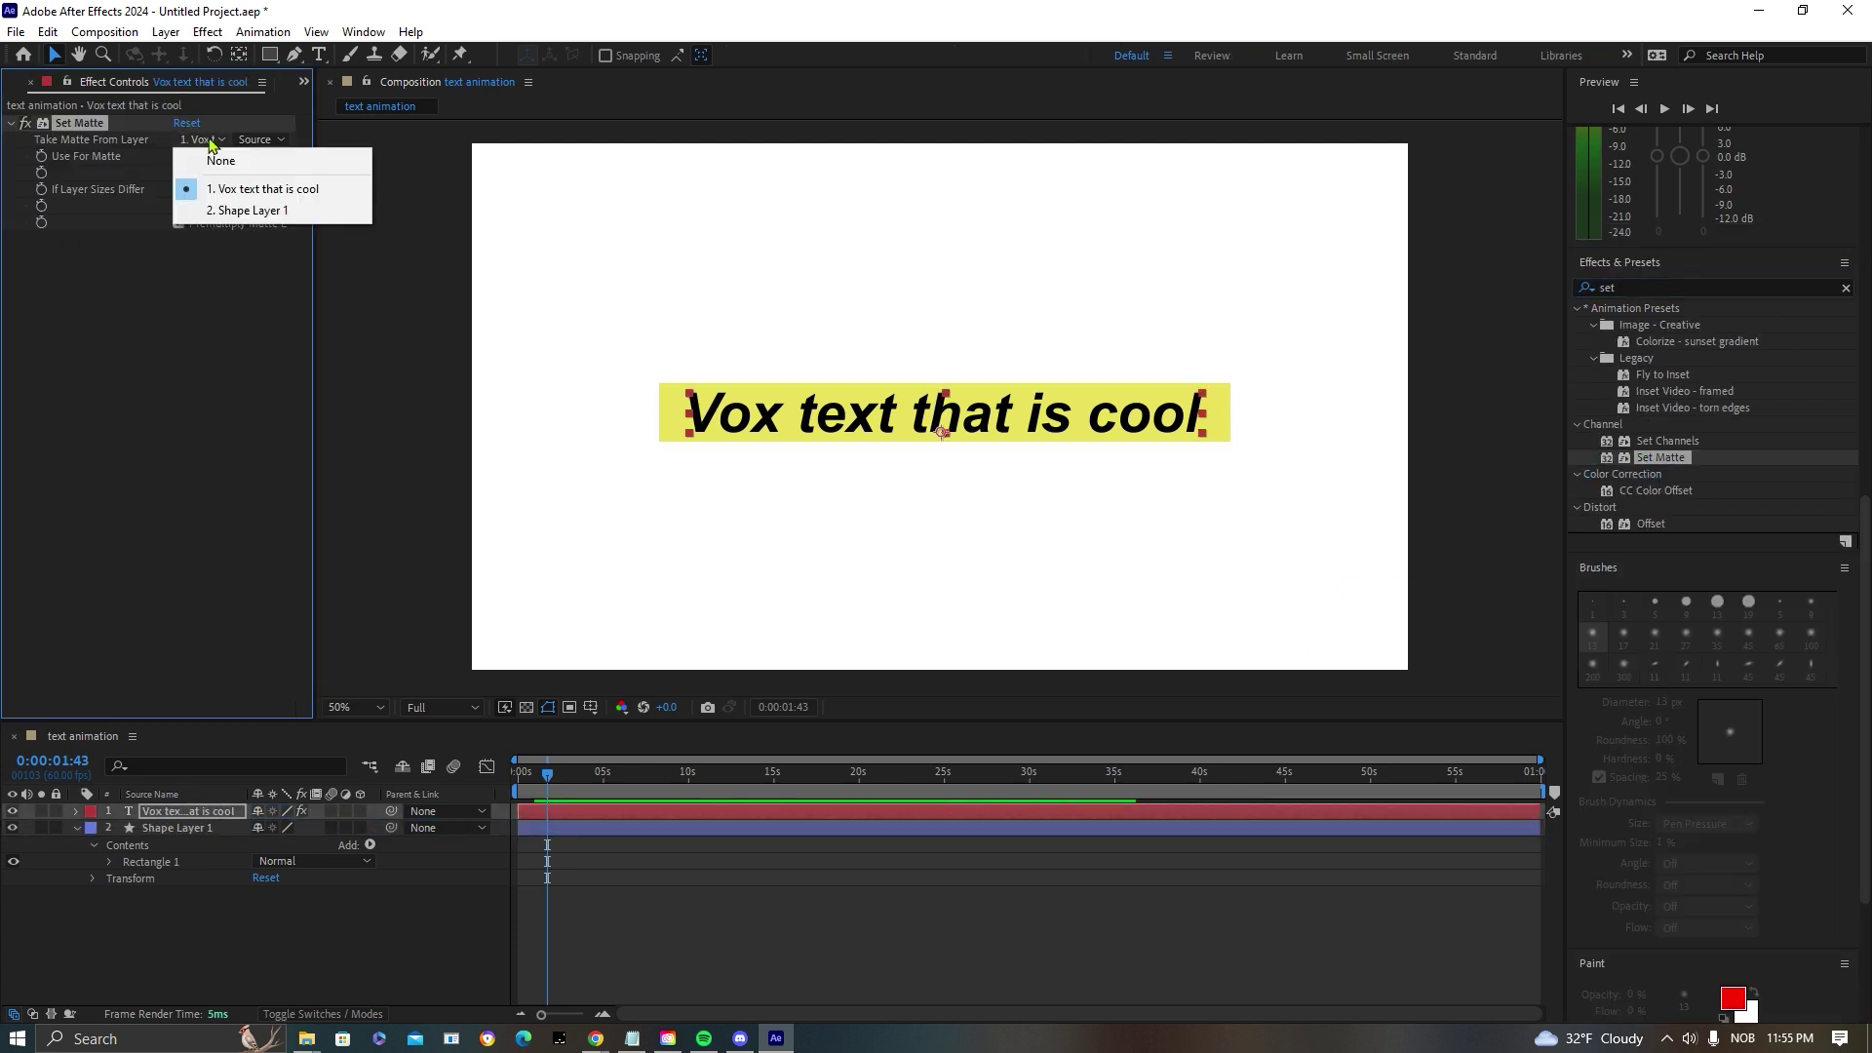
left_click(232, 213)
left_click_drag(548, 790, 521, 780)
left_click(722, 969)
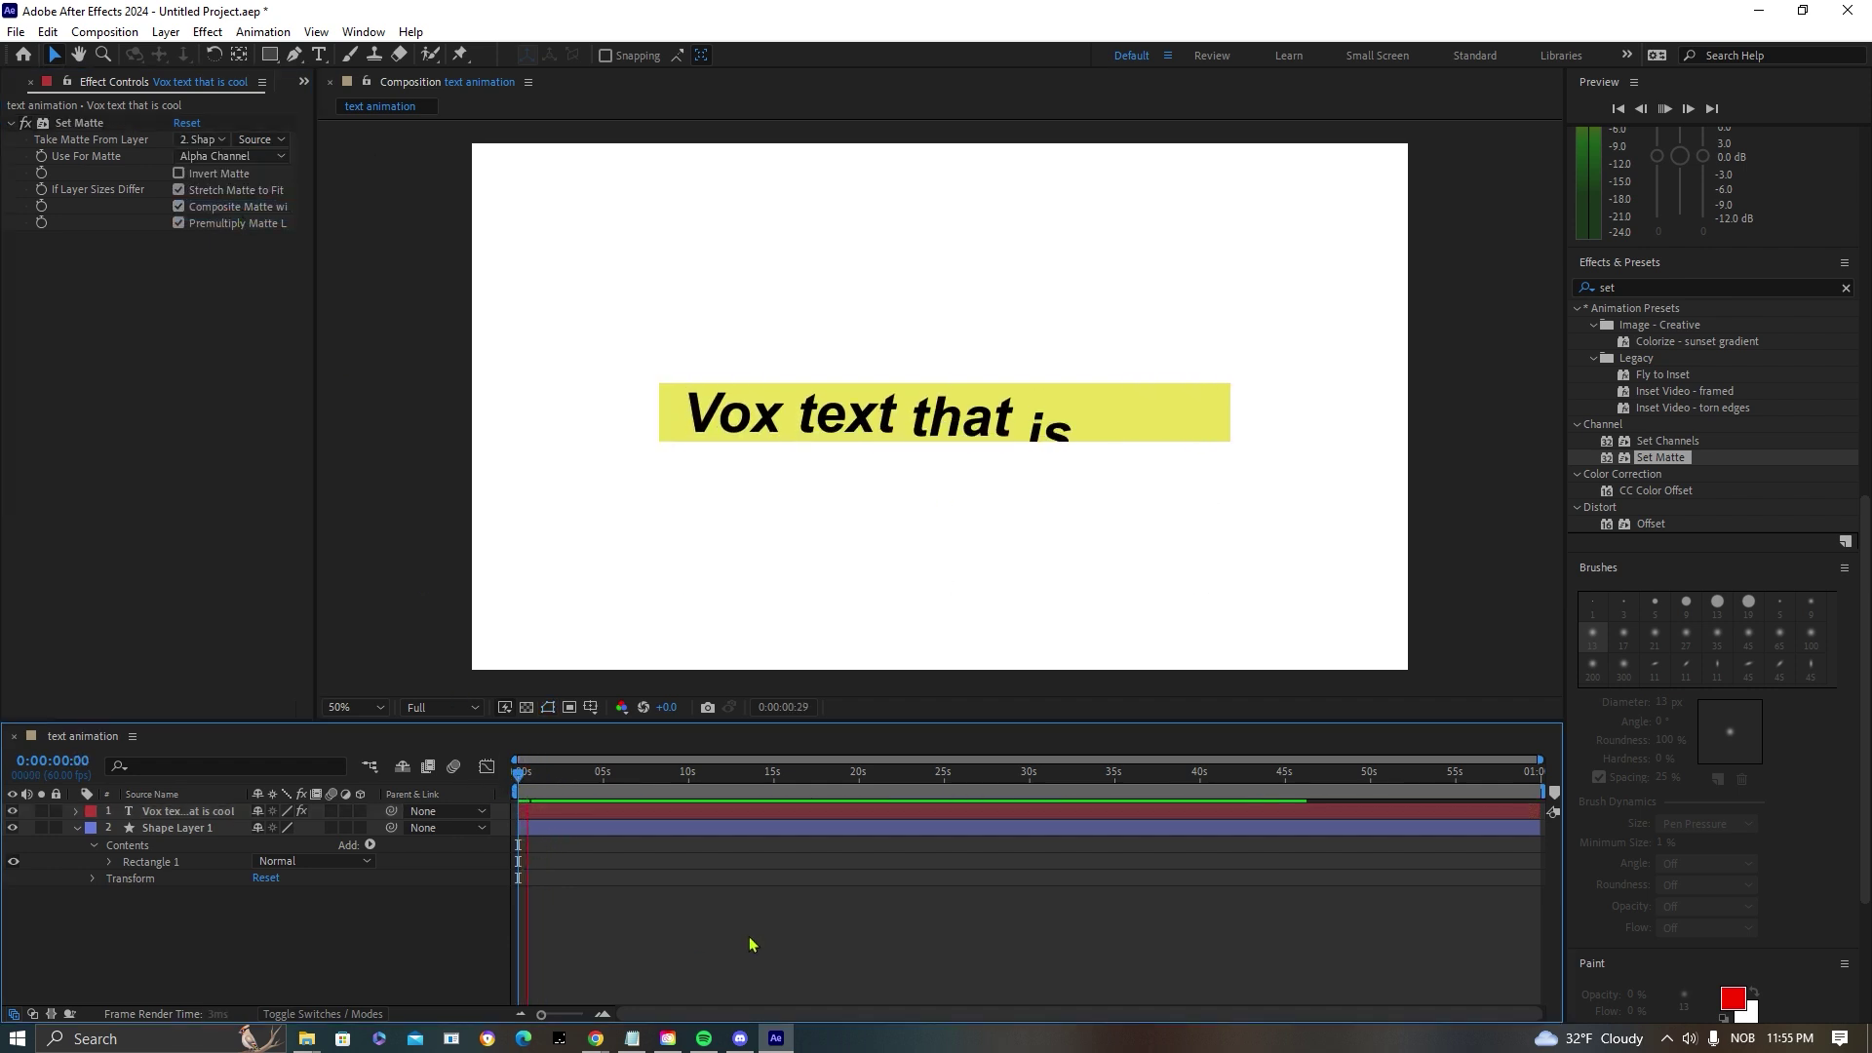
key("space")
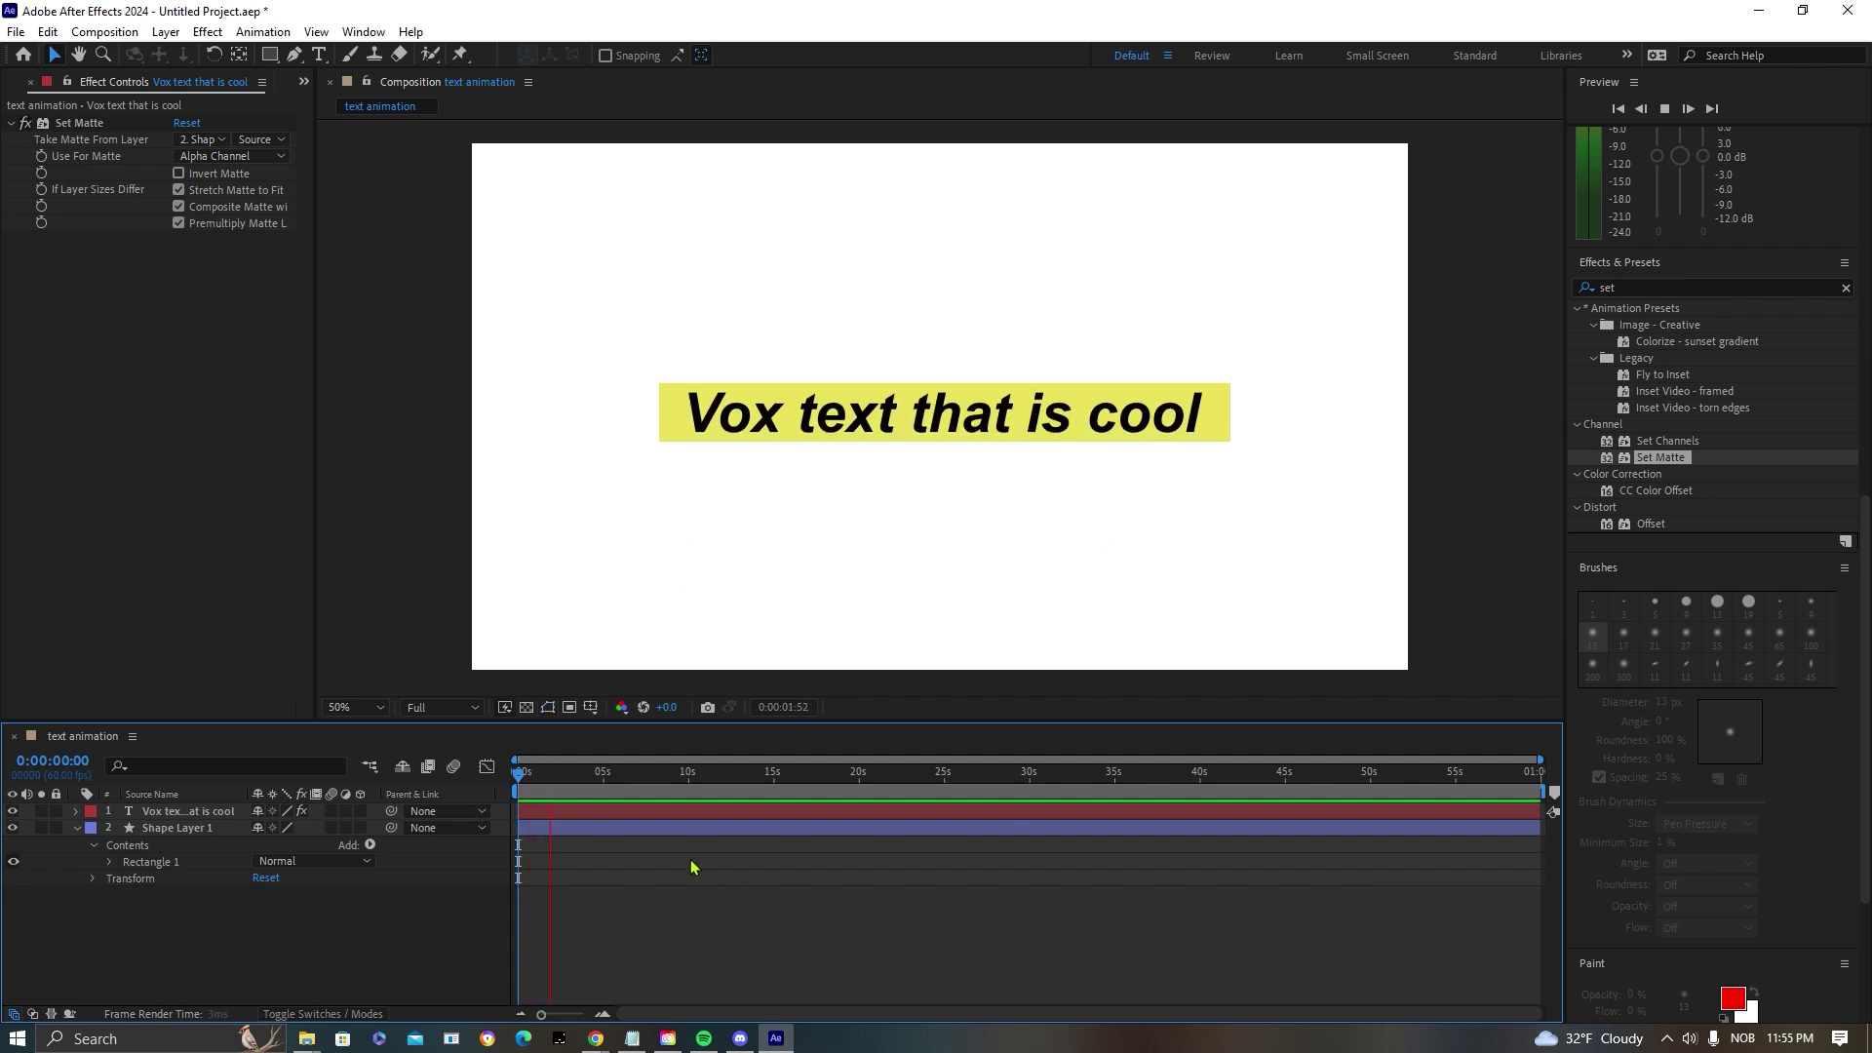
left_click(608, 817)
left_click_drag(558, 780, 517, 780)
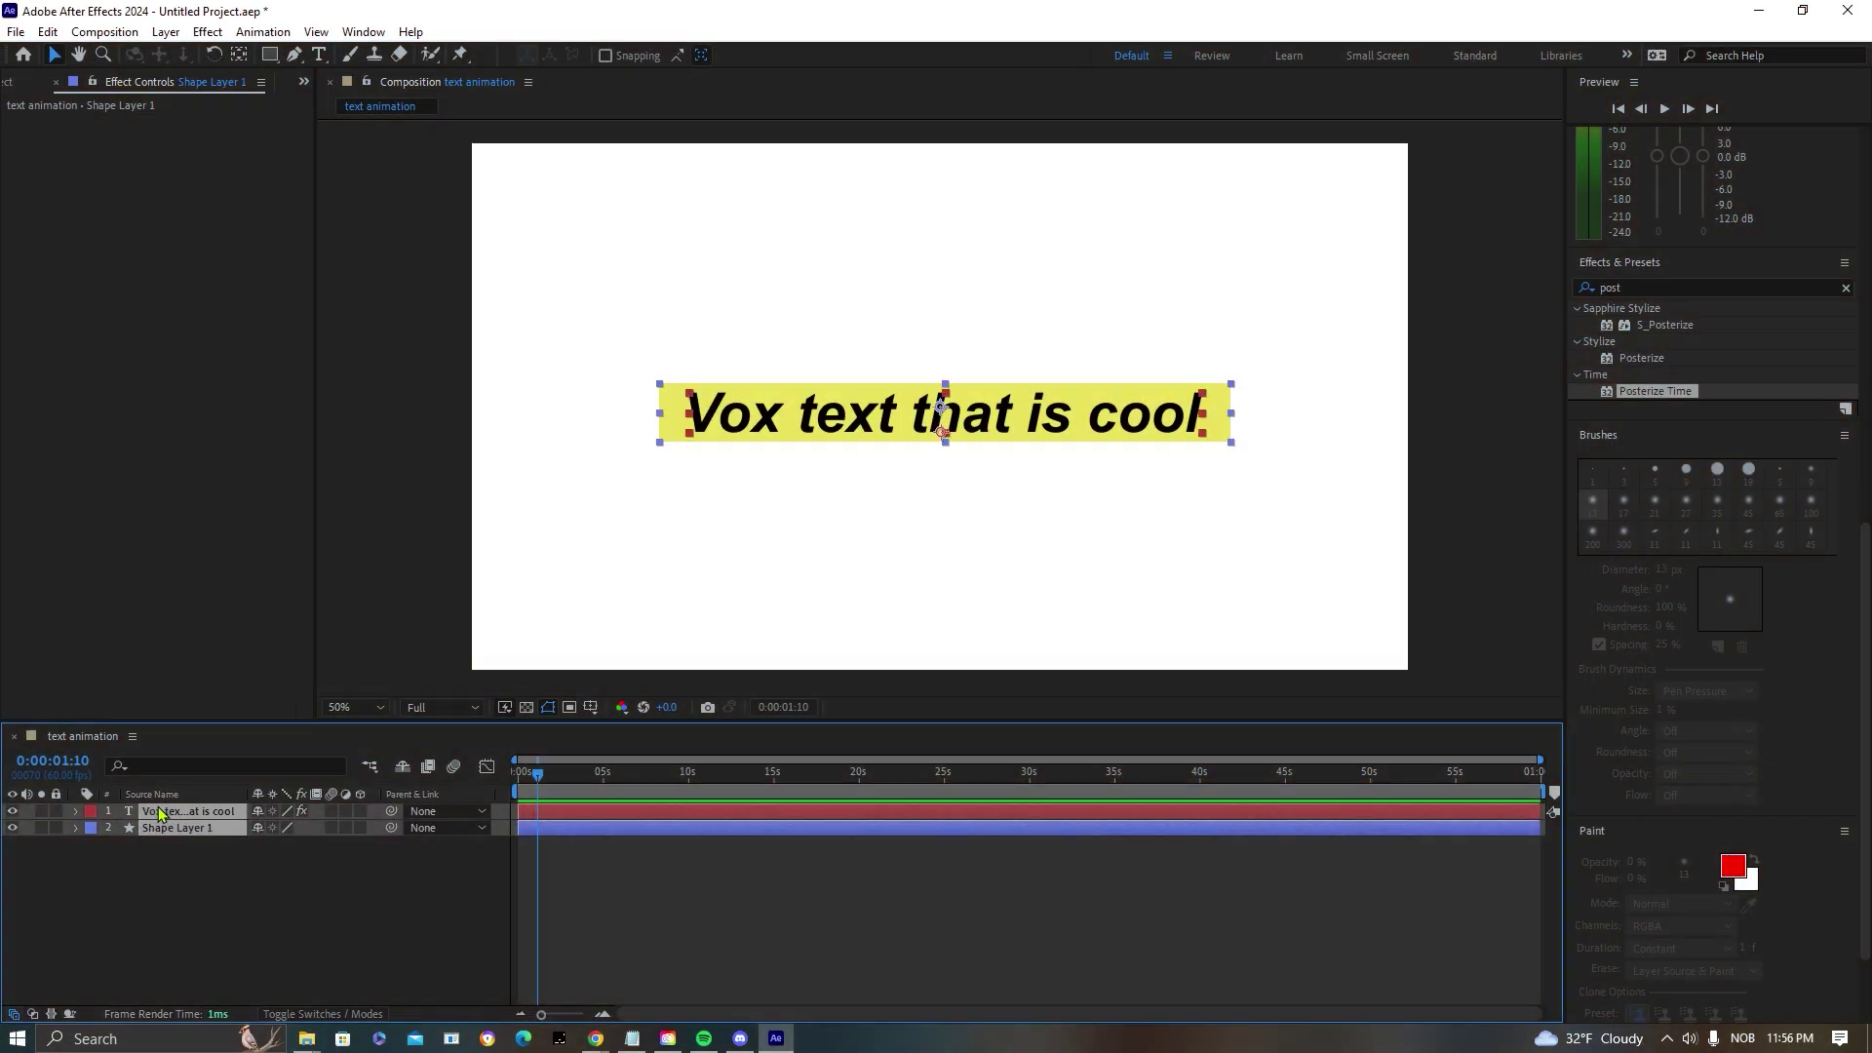
- Pre-compose the text layer and Shape Layer 1 into a composition named "box and text"
right_click(161, 815)
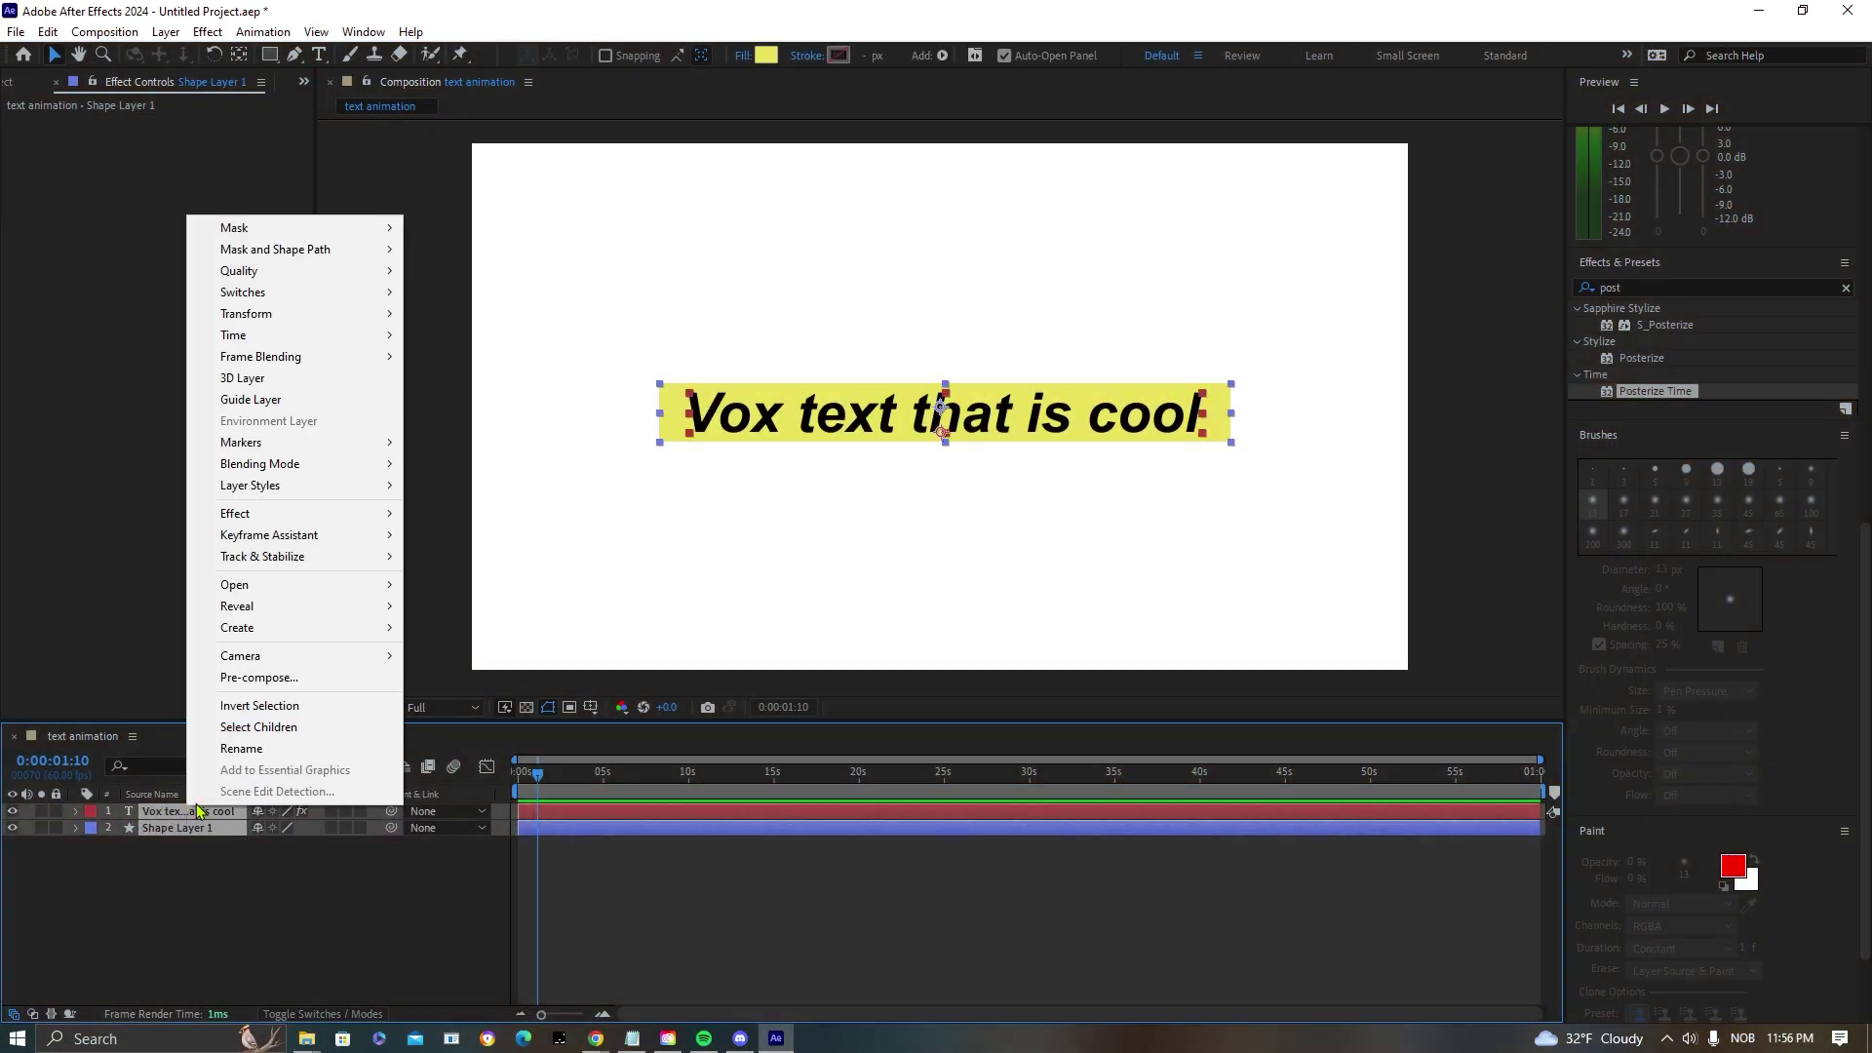
left_click(273, 683)
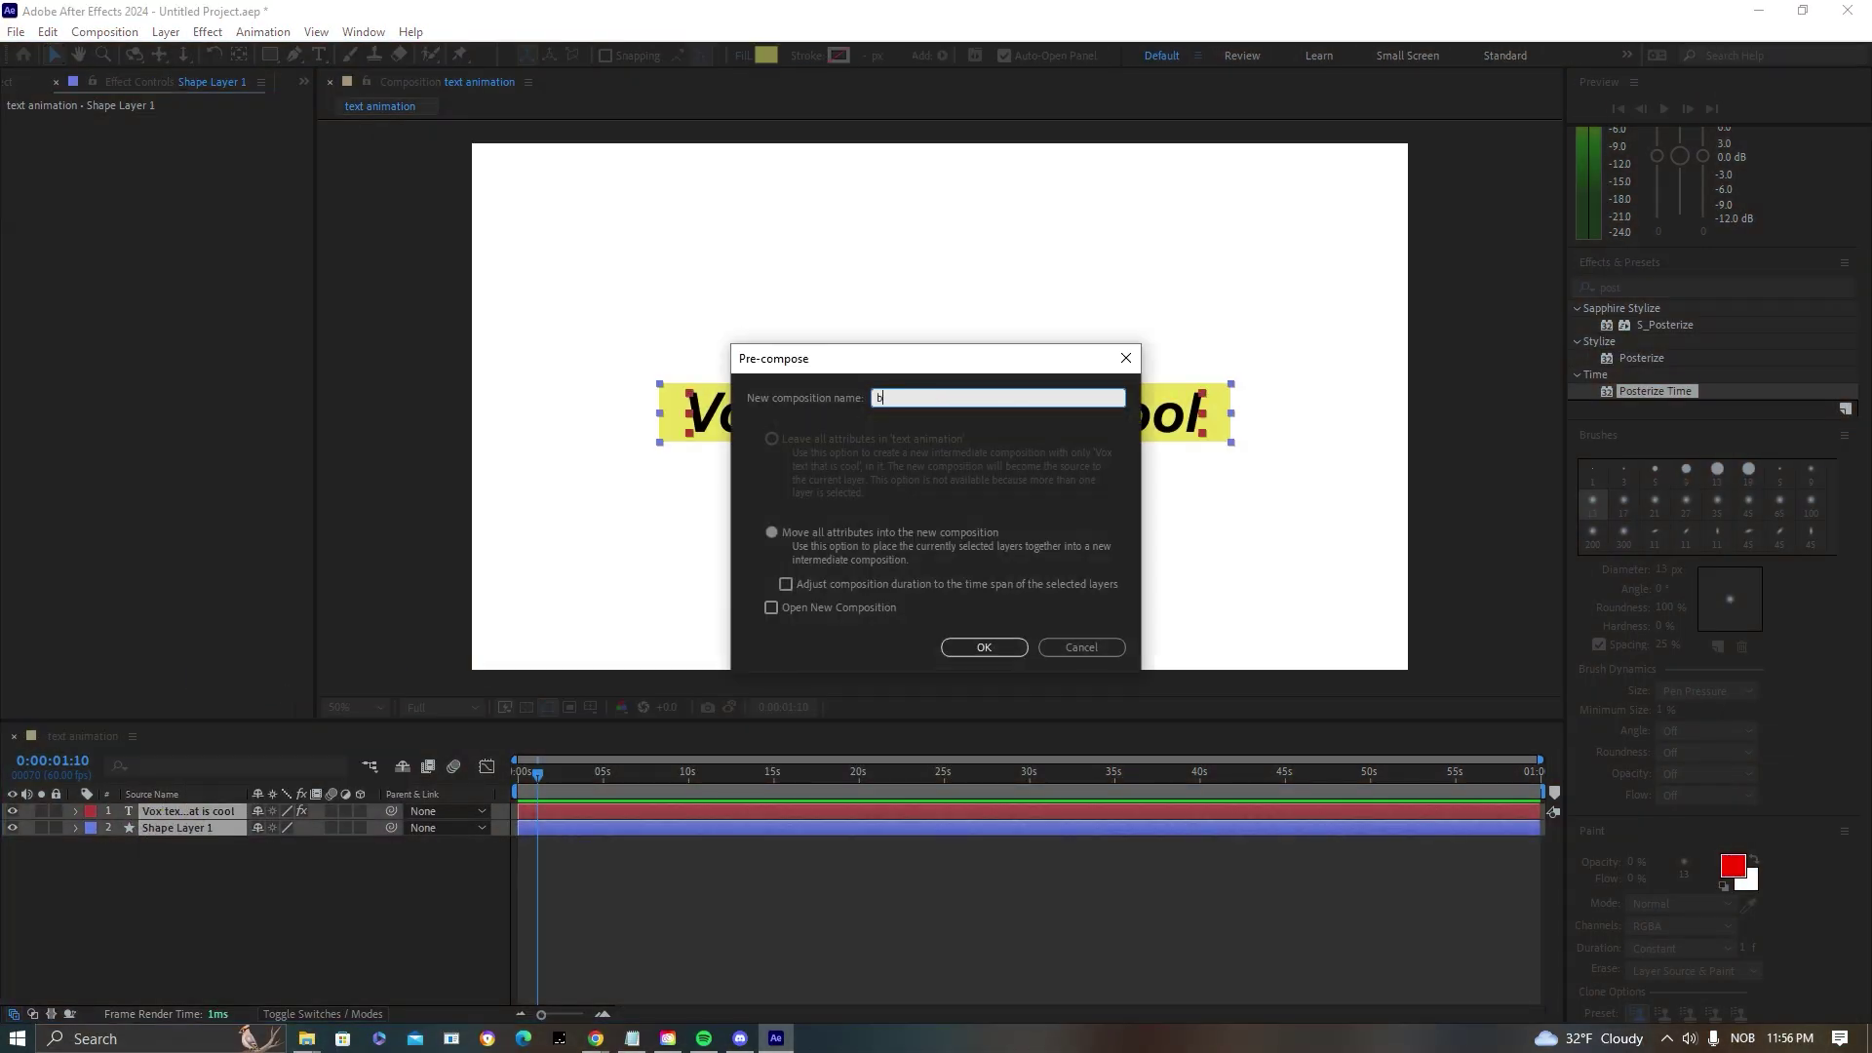
type("box and text")
key("Return")
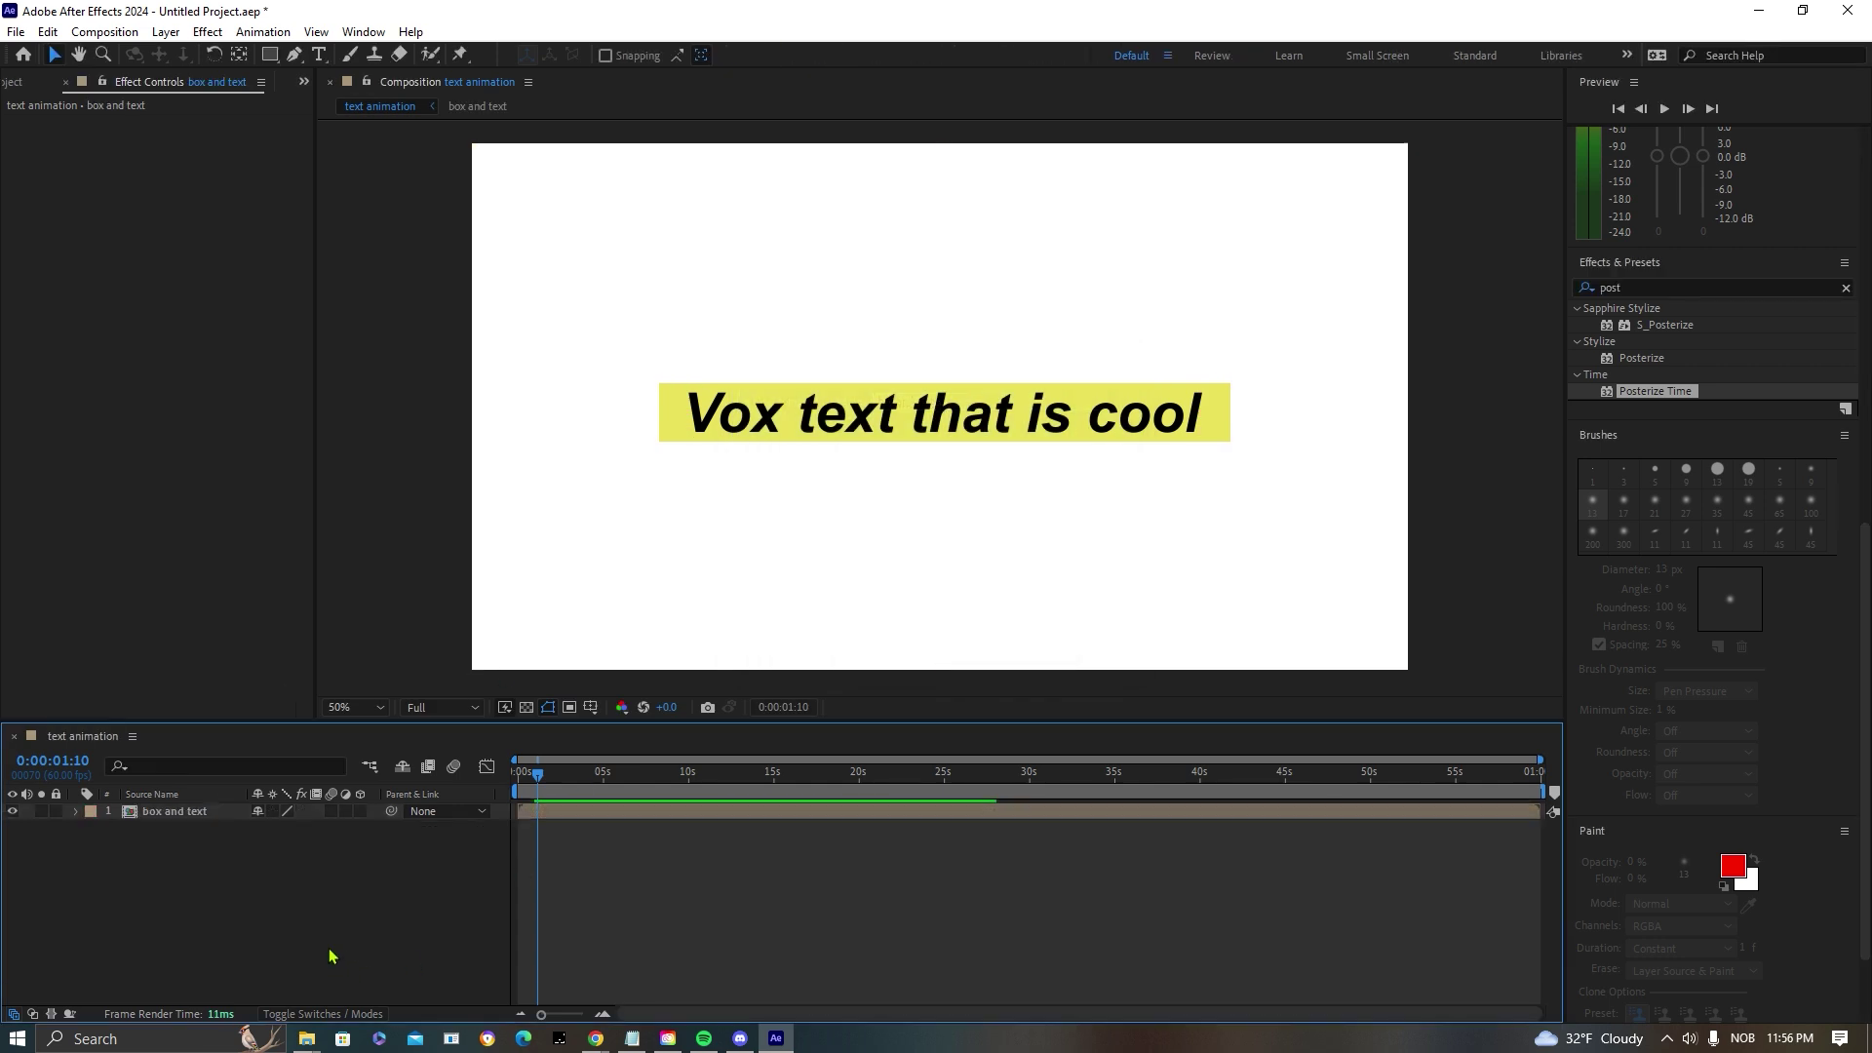
- Create an adjustment layer above "box and text" and apply the Posterize Time effect to it
right_click(258, 901)
mouse_move(390, 668)
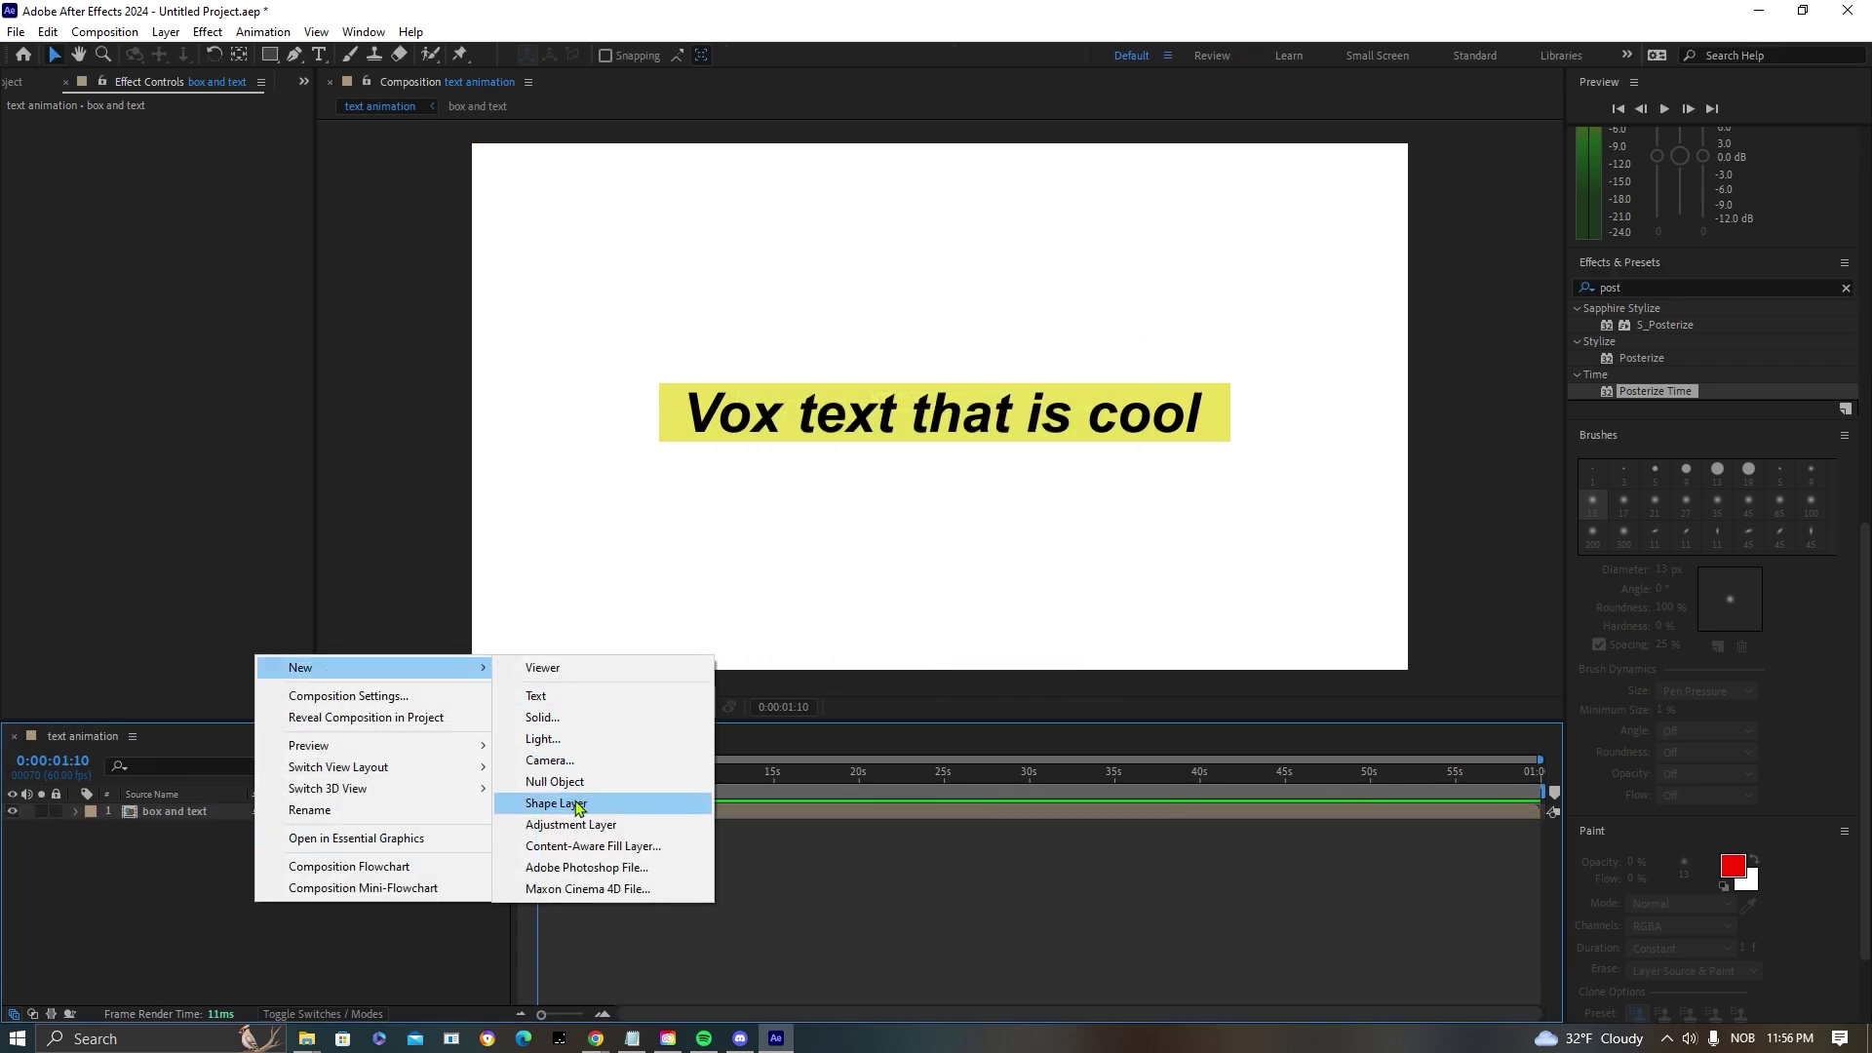
left_click(595, 824)
left_click_drag(1648, 391, 1220, 585)
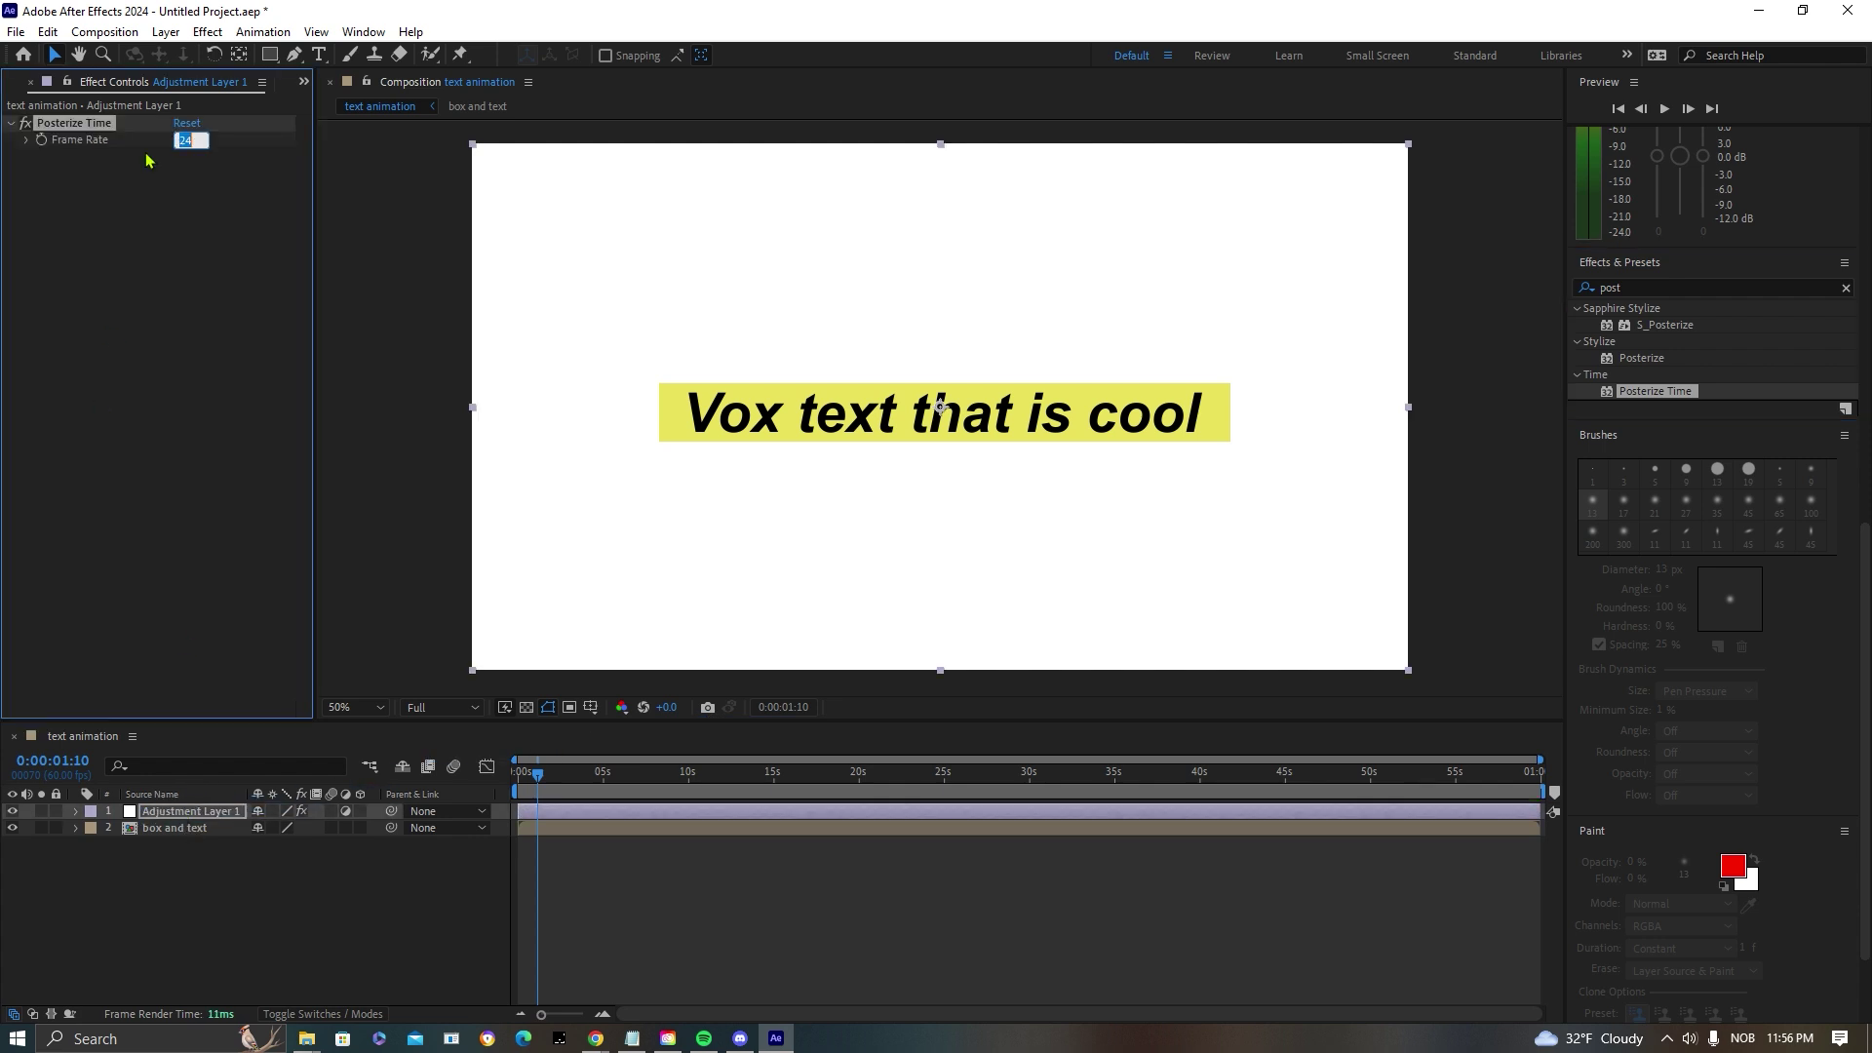
- Set the Posterize Time frame rate to 12 and preview the animation from the start
left_click(731, 933)
key("Home")
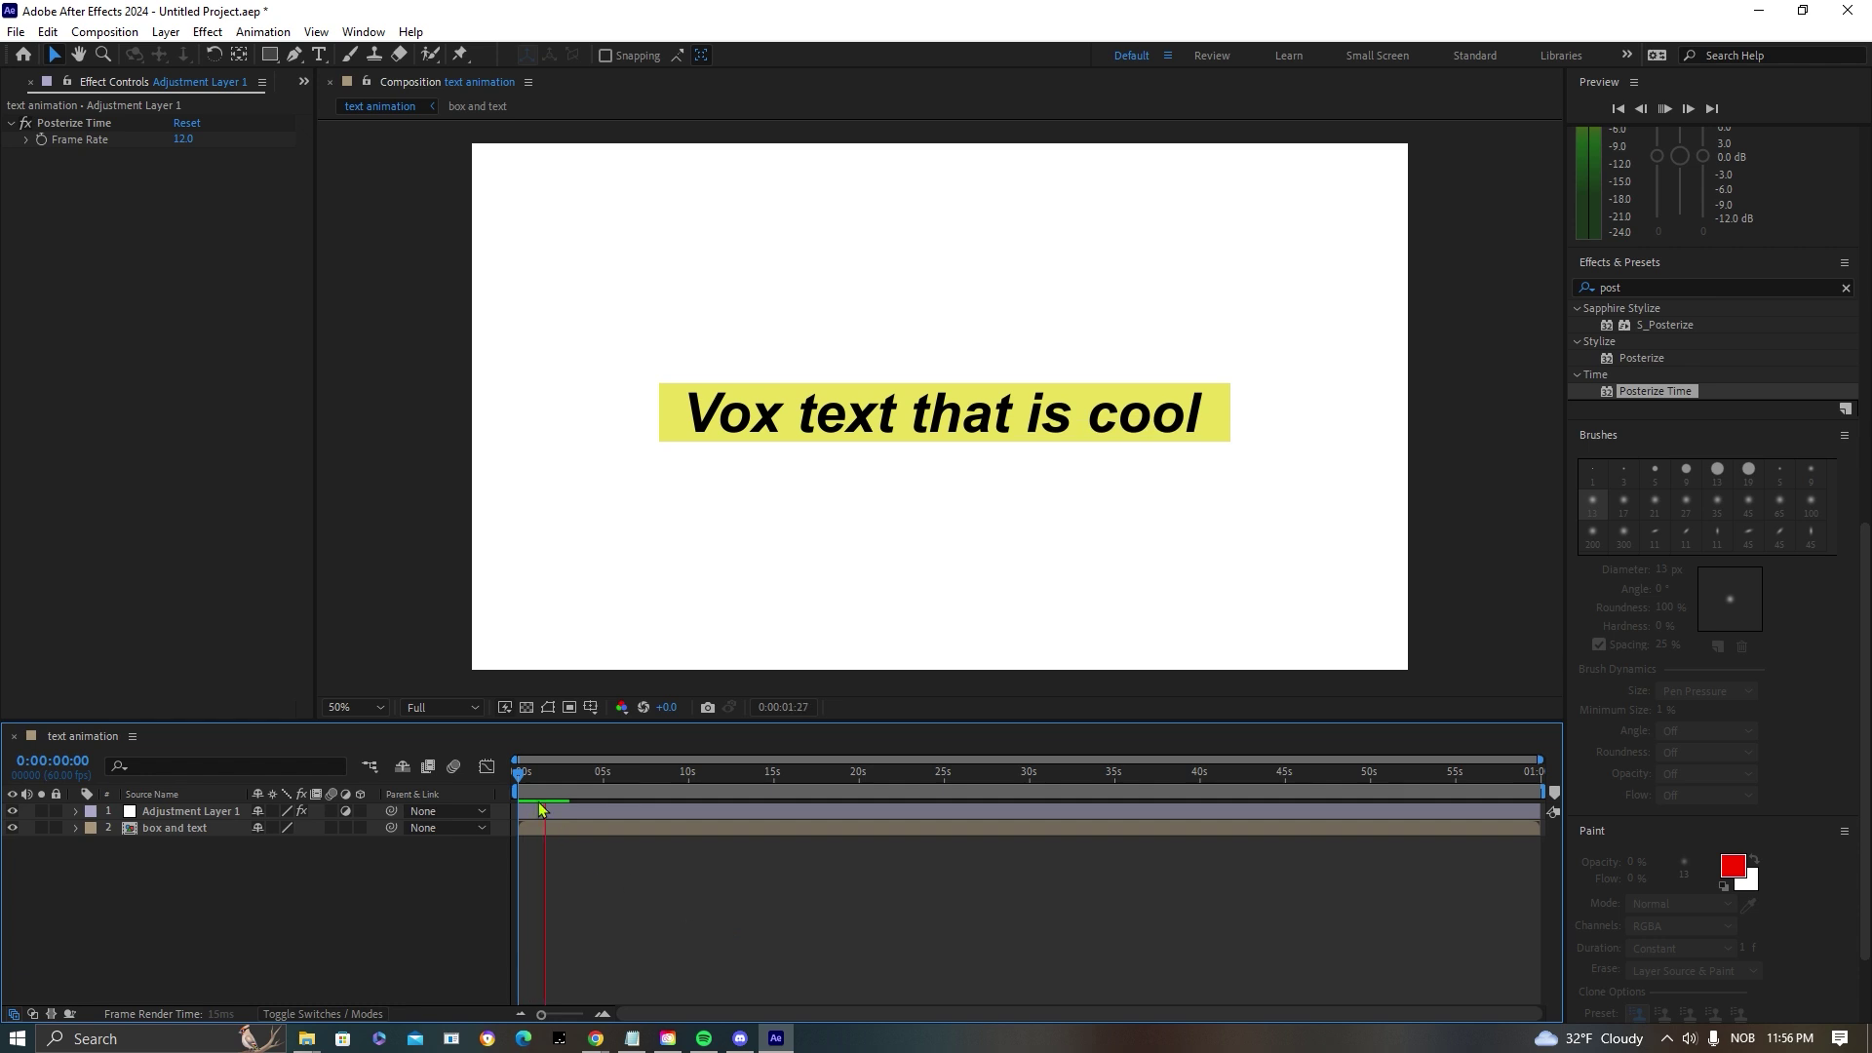
key("space")
- Change the Posterize Time frame rate to 16 and preview the result
left_click(182, 138)
type("16")
key("Return")
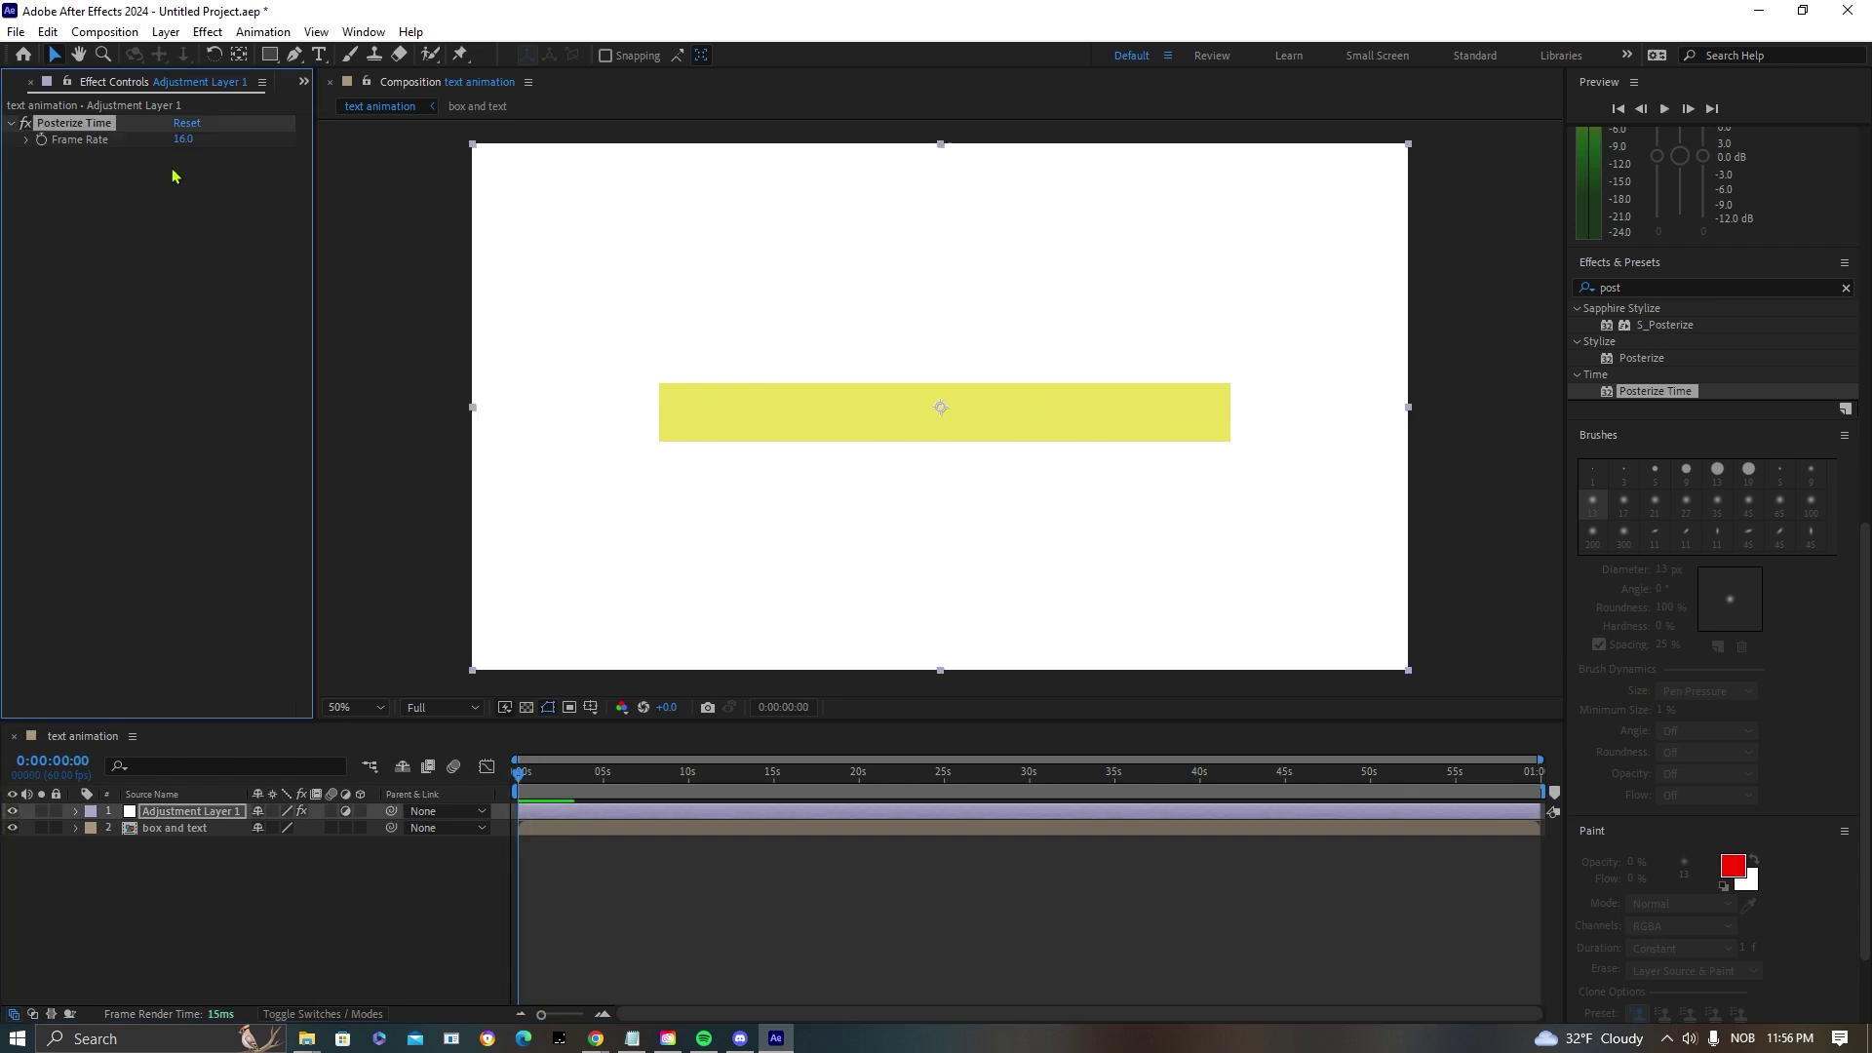
left_click(730, 933)
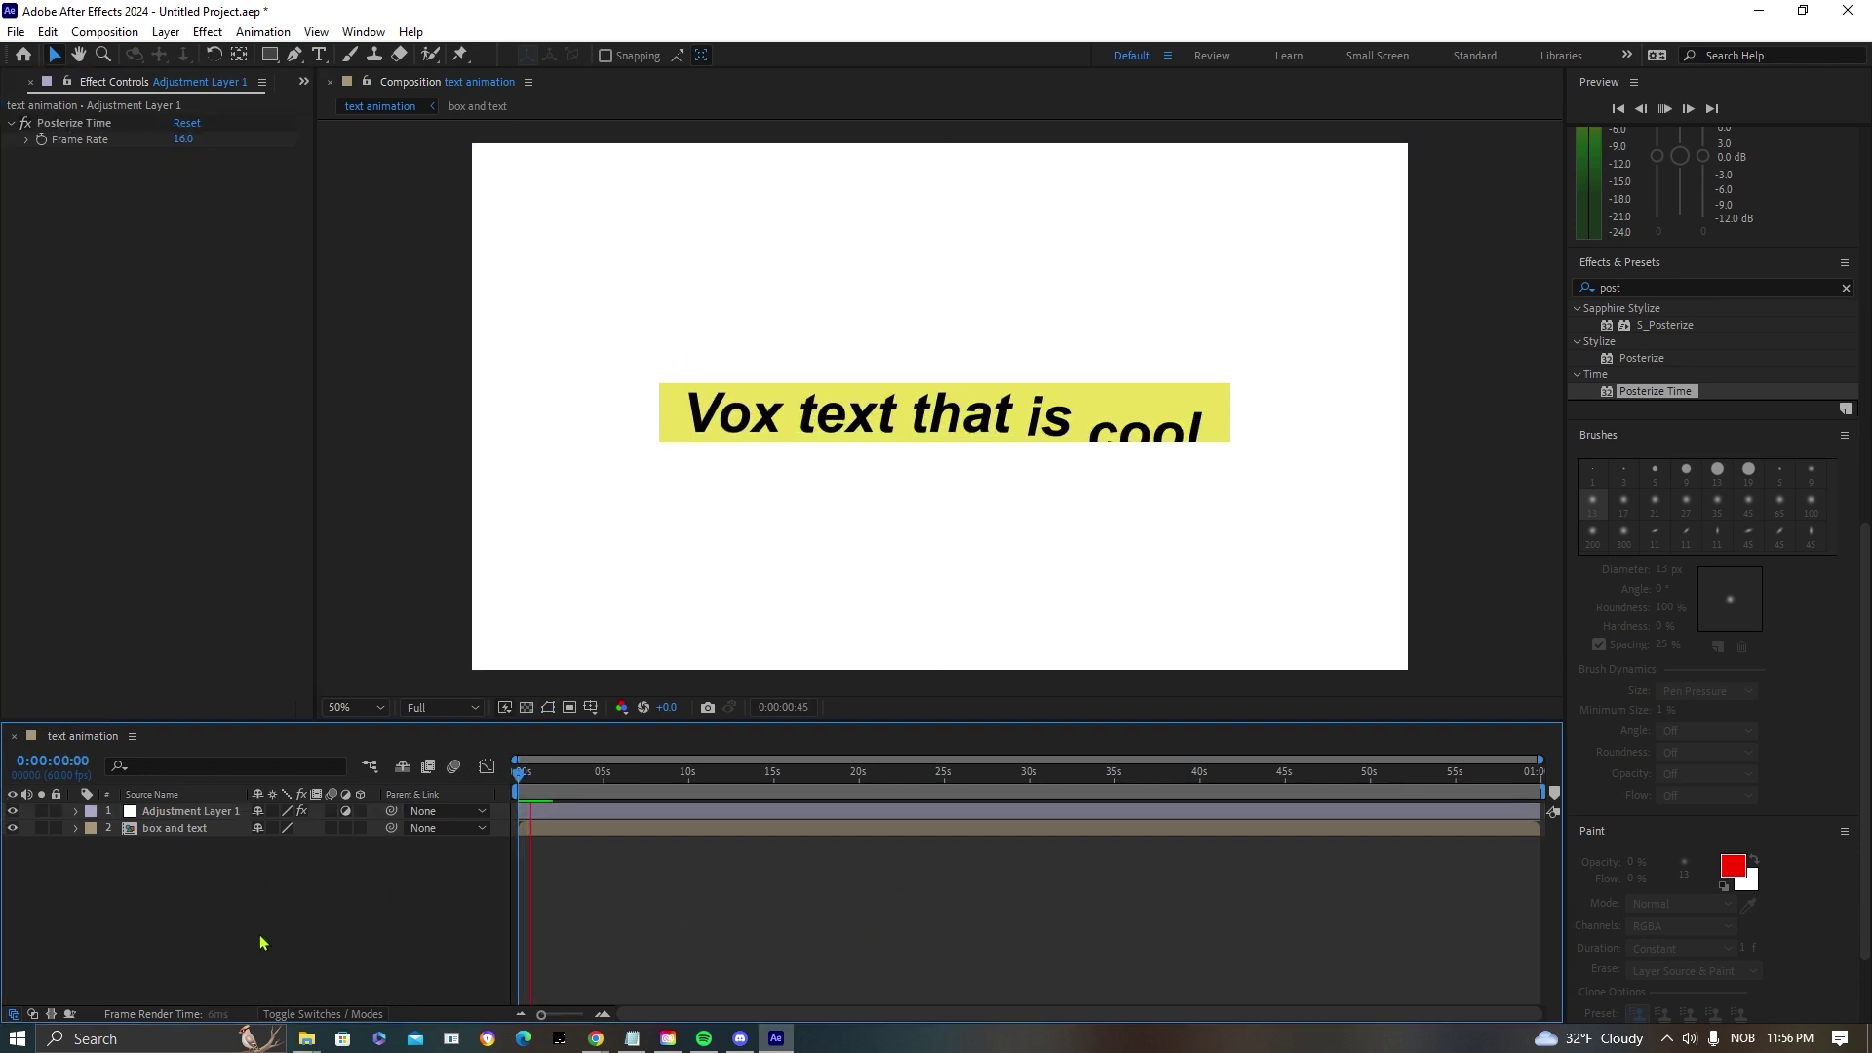